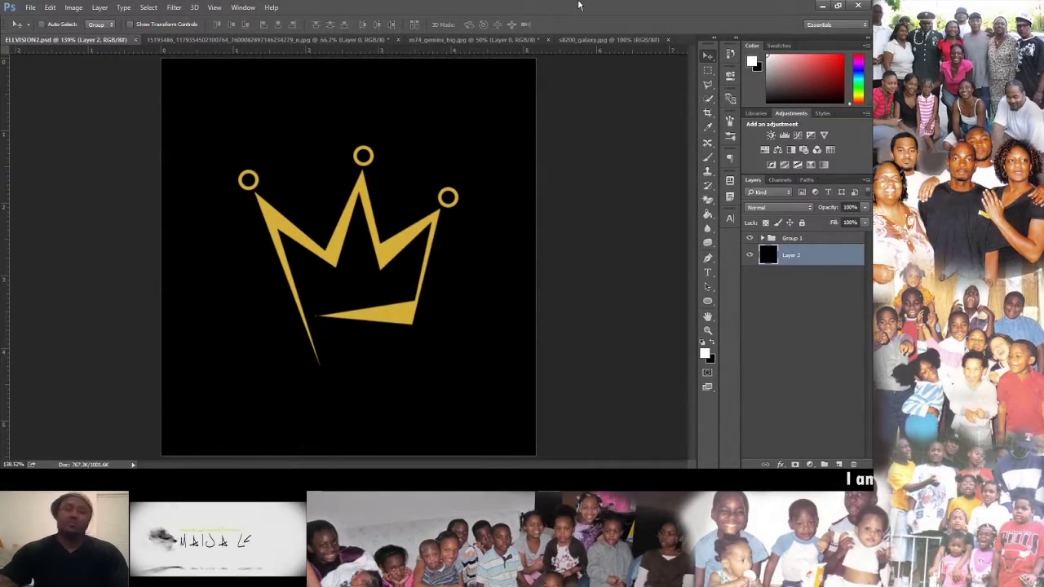
Switch to the black-and-white portrait photo document
left_click(224, 39)
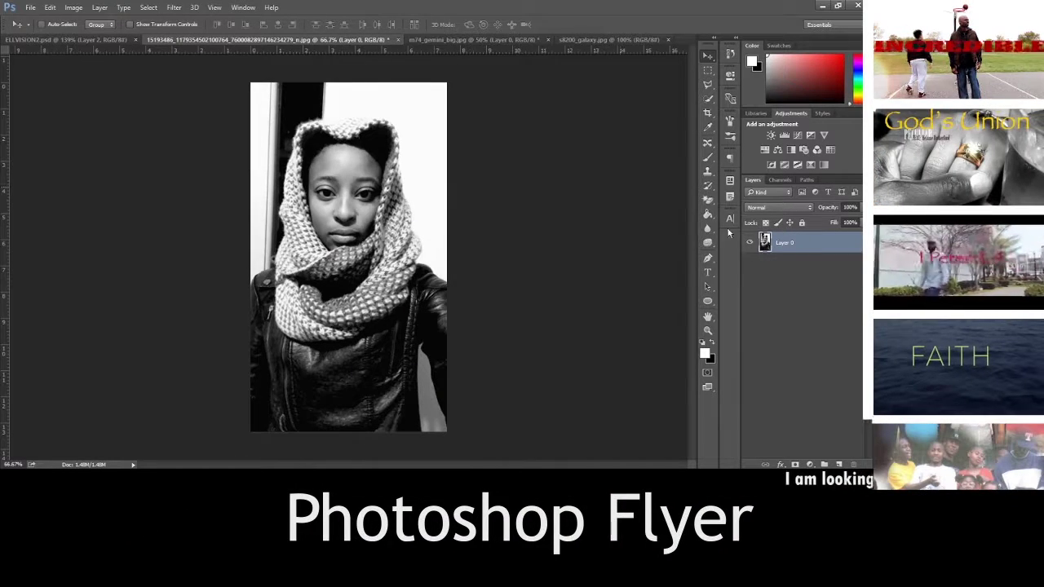
left_click(73, 7)
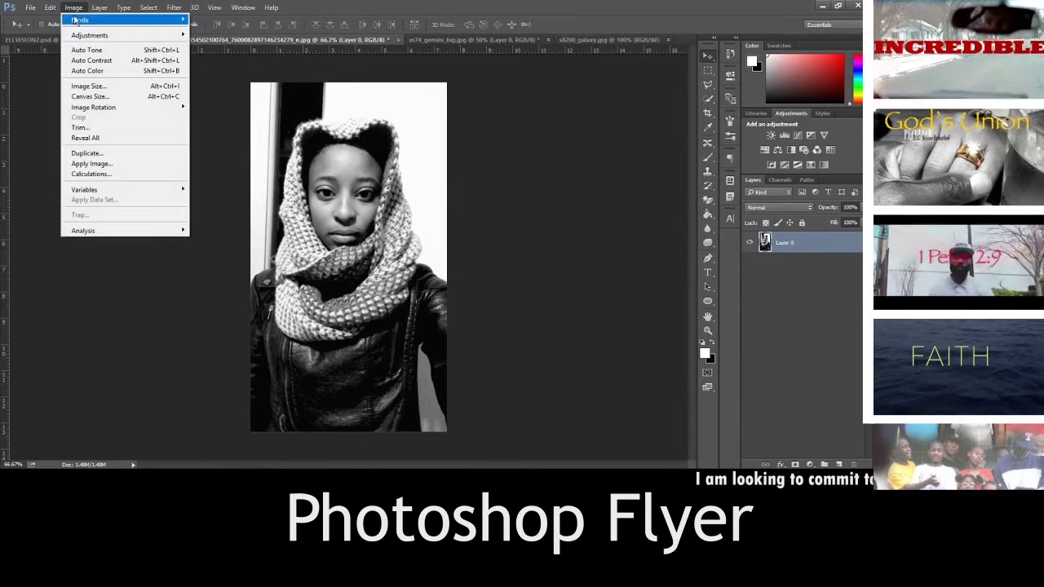
mouse_move(90, 35)
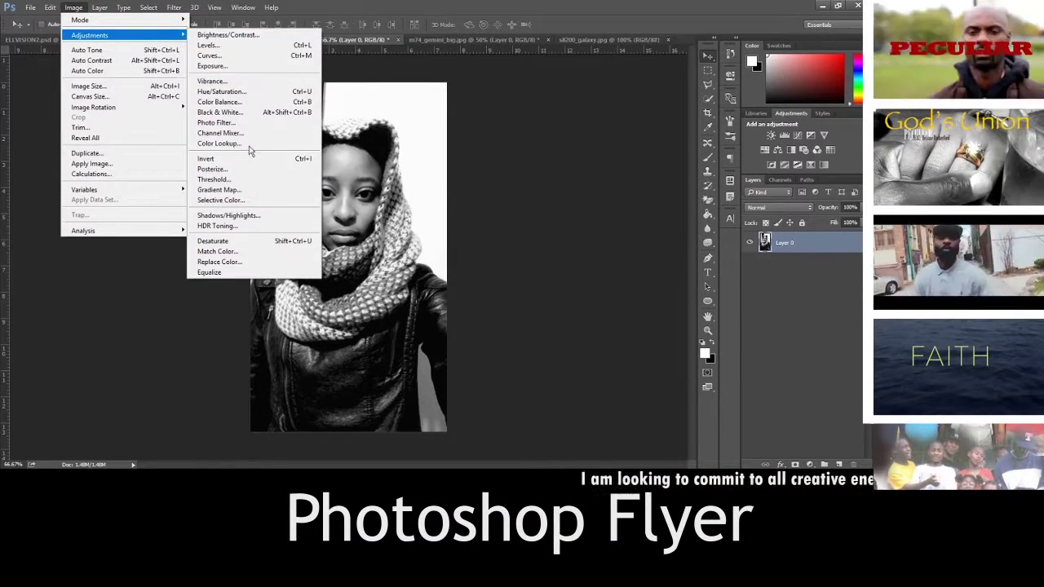
Apply a Threshold adjustment so the portrait becomes stark black and white
left_click(213, 179)
mouse_move(645, 217)
left_mouse_down()
mouse_move(628, 217)
mouse_move(752, 222)
mouse_move(622, 217)
left_mouse_up()
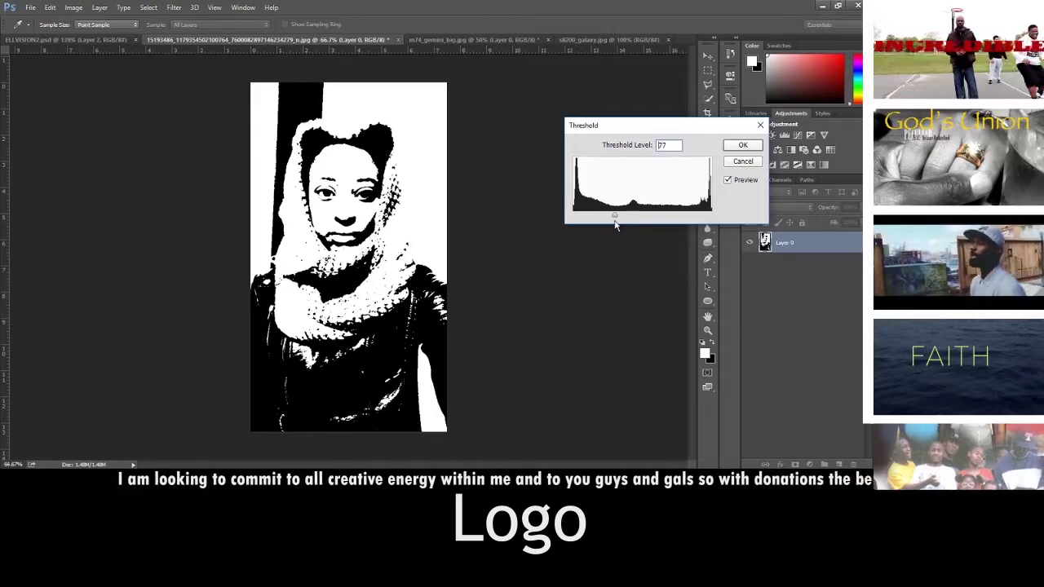
left_click(743, 145)
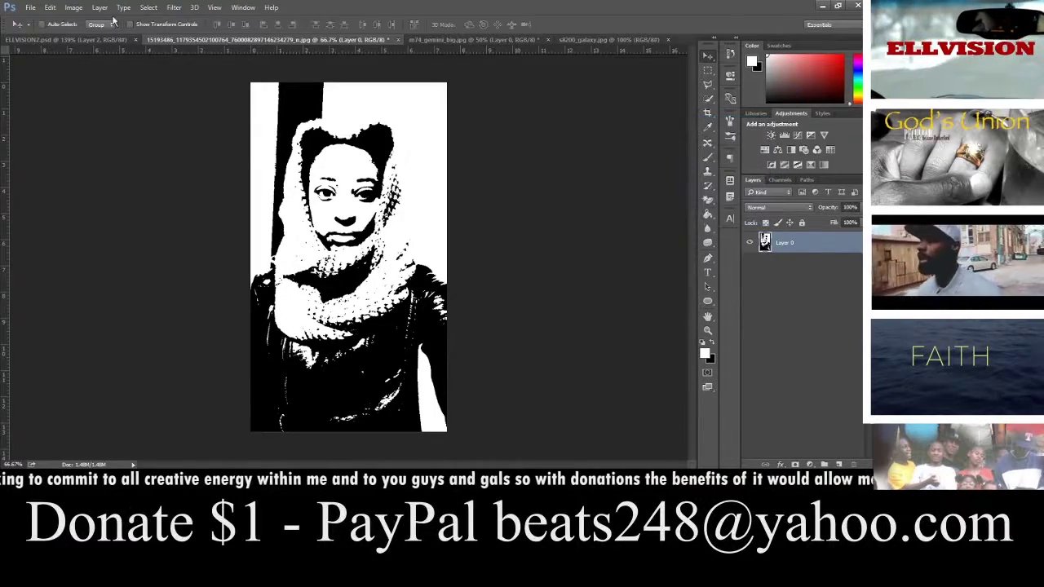
Make a Color Range selection and start a new 1920 × 1080, 300 ppi document
left_click(129, 8)
left_click(159, 173)
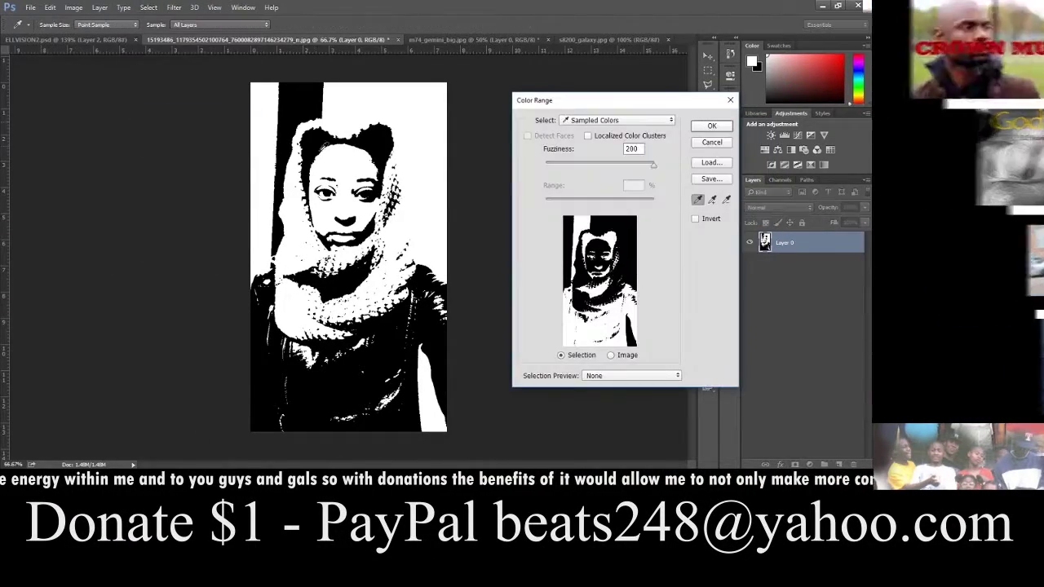
left_click(700, 128)
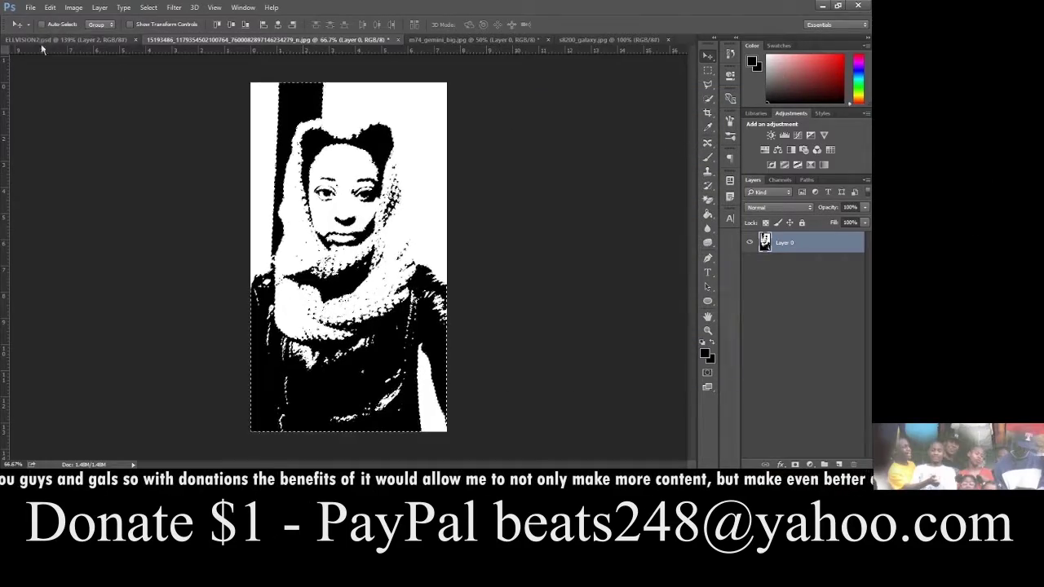
left_click(31, 8)
left_click(39, 19)
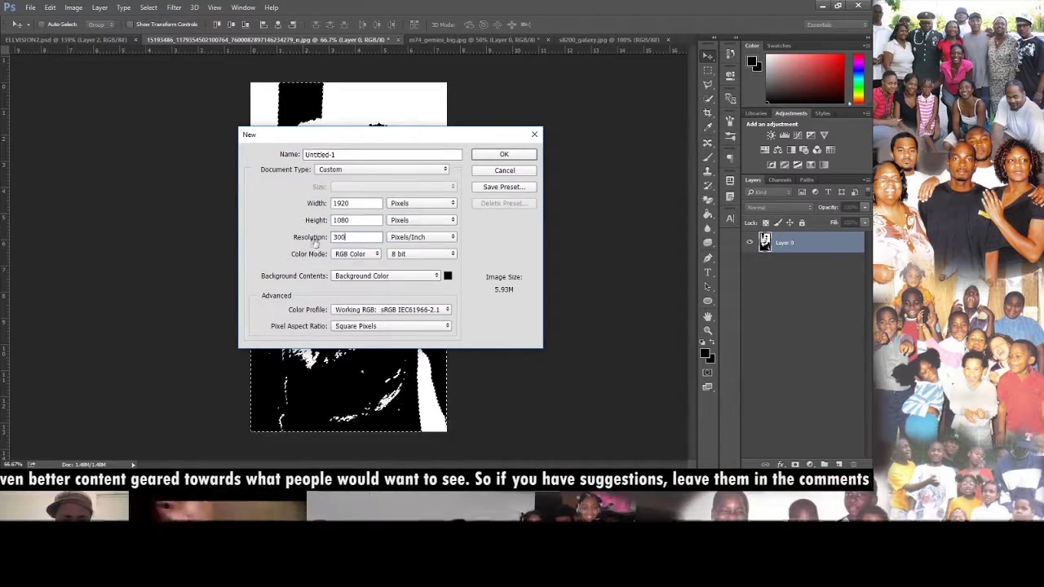
Create the 1920×1080, 300 ppi document with a White background, fitted to the window
left_click(438, 276)
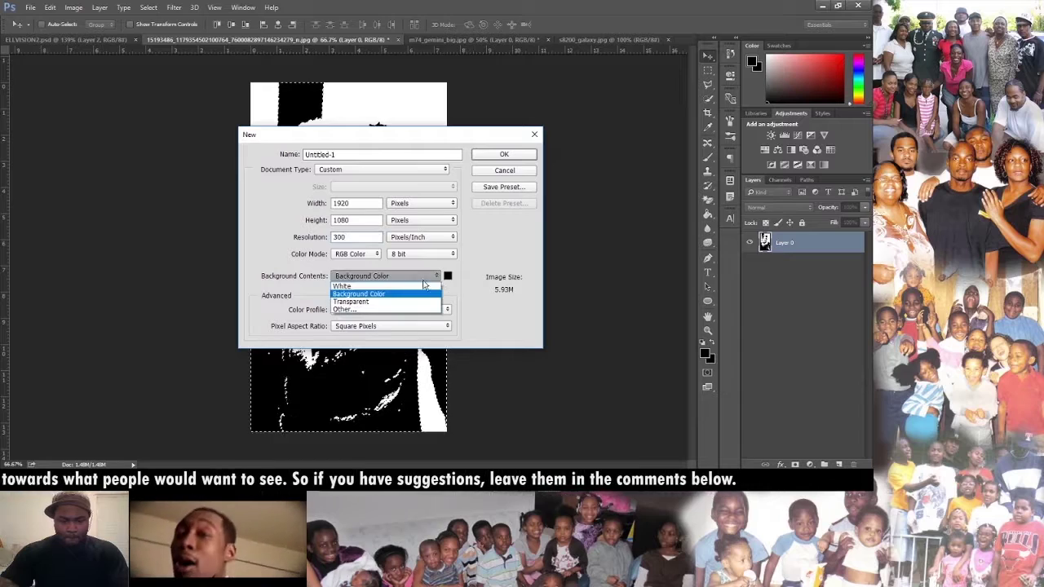
left_click(425, 292)
left_click(503, 155)
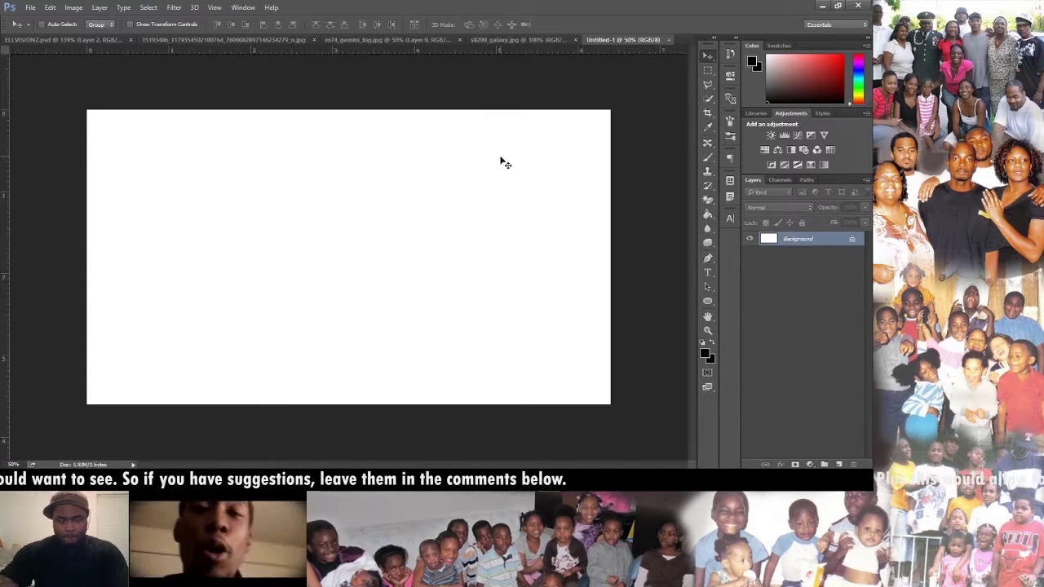
key("ctrl+0")
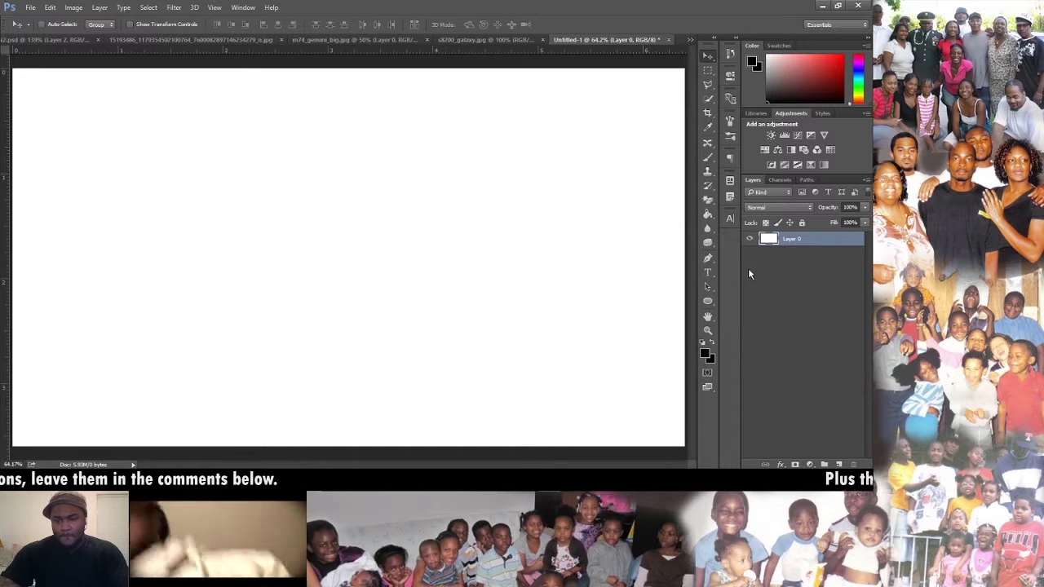
Make the background an editable layer and set white as the foreground colour
double_click(782, 239)
left_click(774, 155)
left_click(704, 351)
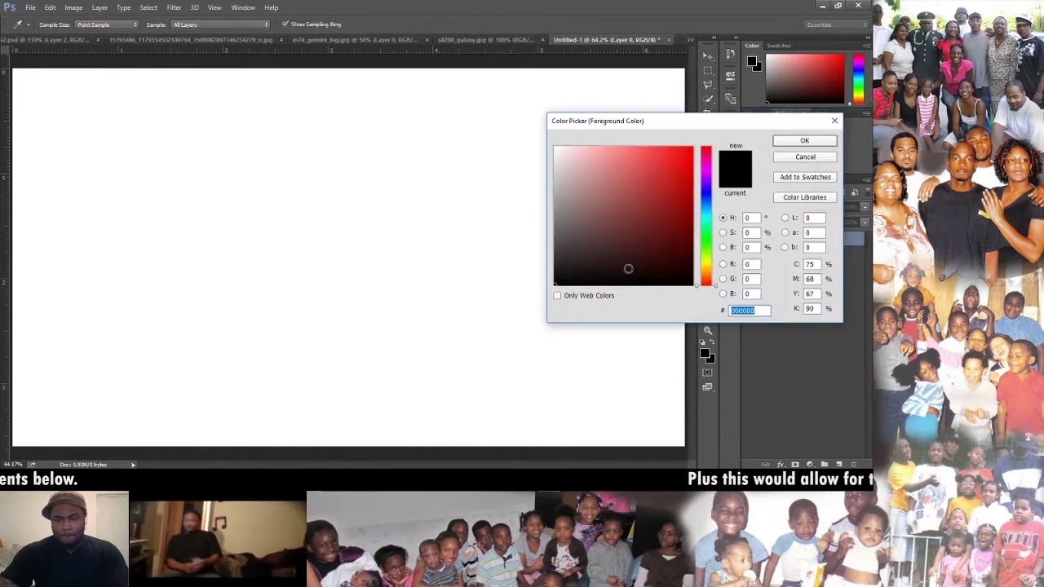
left_click(776, 141)
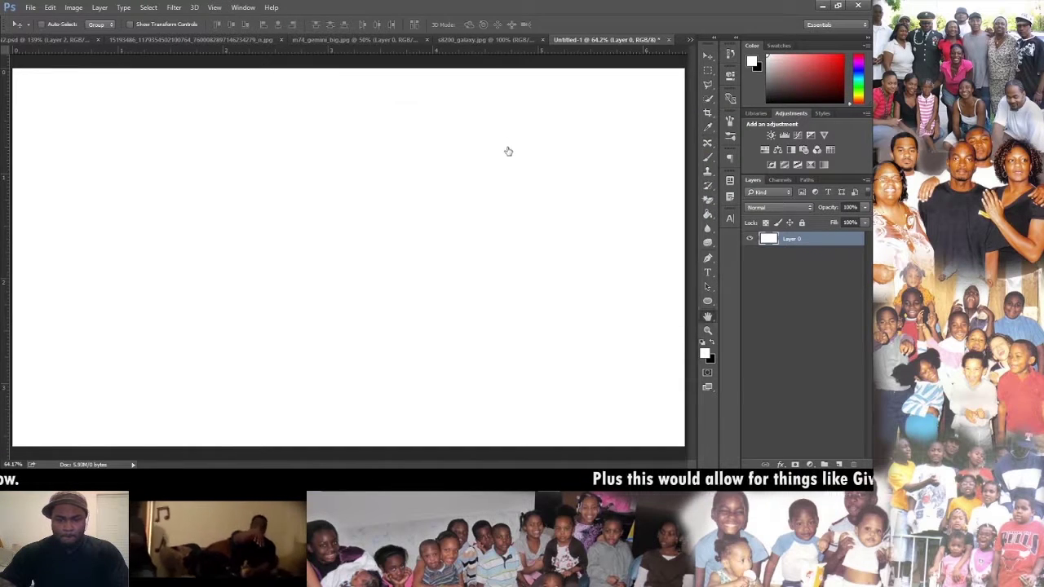
left_click_drag(489, 118, 698, 120)
Add a radial Gradient Overlay with a white-centre, grey-edge gradient
left_click(653, 279)
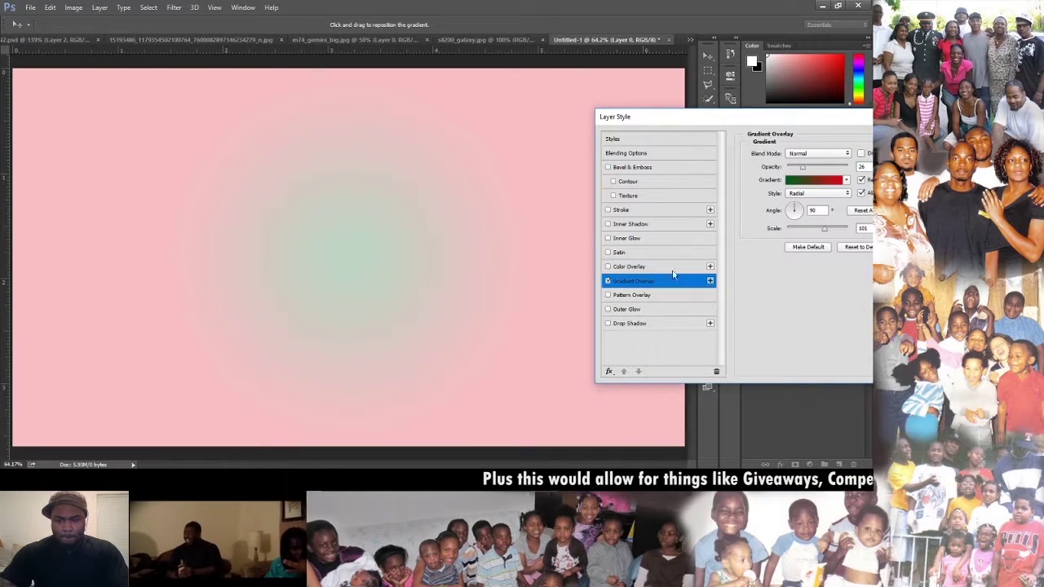
left_click(847, 180)
left_click(746, 201)
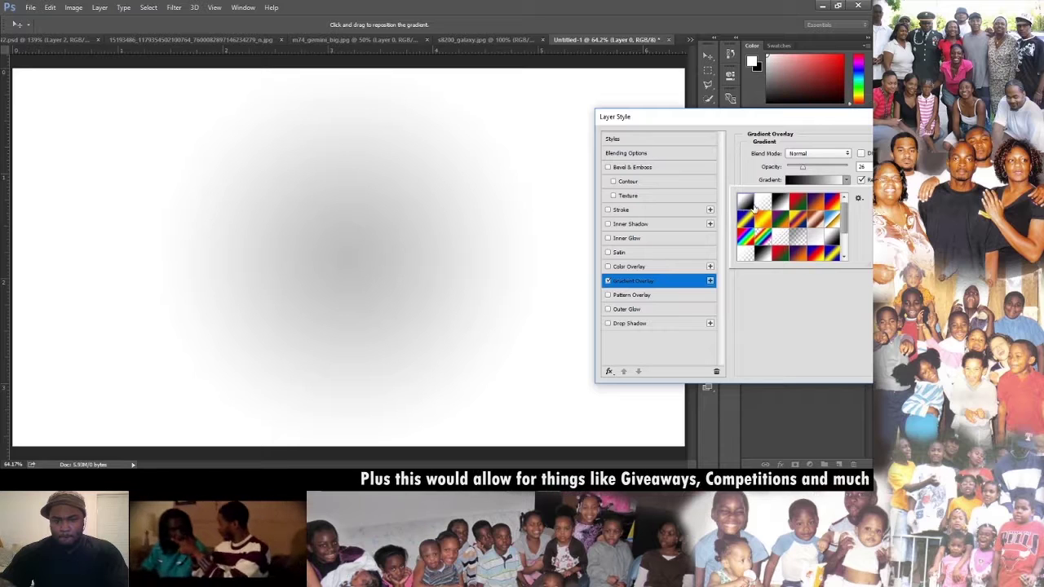
left_click(779, 202)
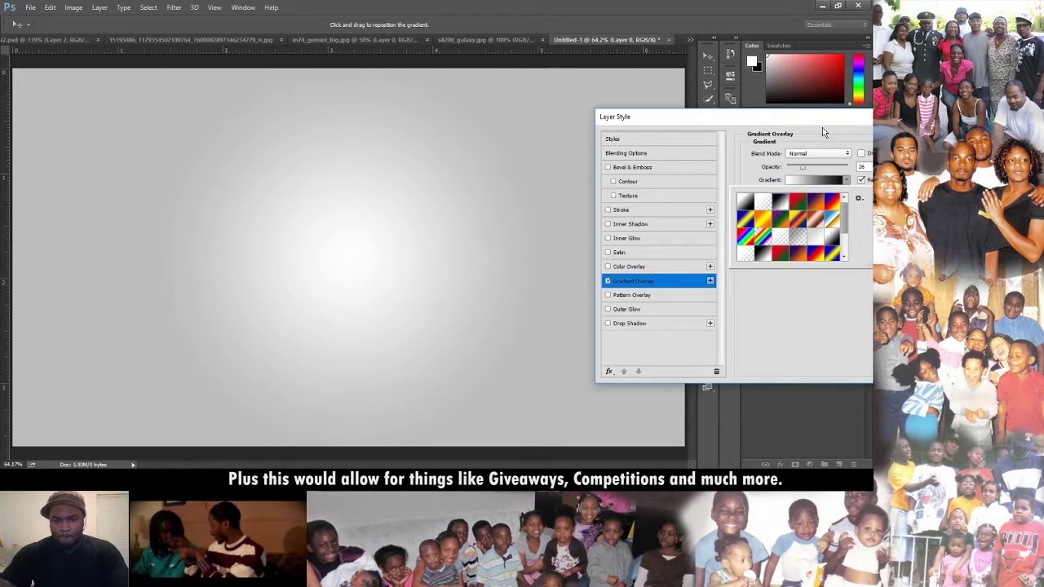
left_click_drag(826, 122, 645, 124)
Set the gradient scale to about 100 with higher opacity, and apply it
mouse_move(643, 232)
left_mouse_down()
mouse_move(605, 232)
mouse_move(626, 232)
left_mouse_up()
mouse_move(621, 170)
left_mouse_down()
mouse_move(644, 174)
mouse_move(636, 170)
left_mouse_up()
left_click_drag(636, 235, 645, 233)
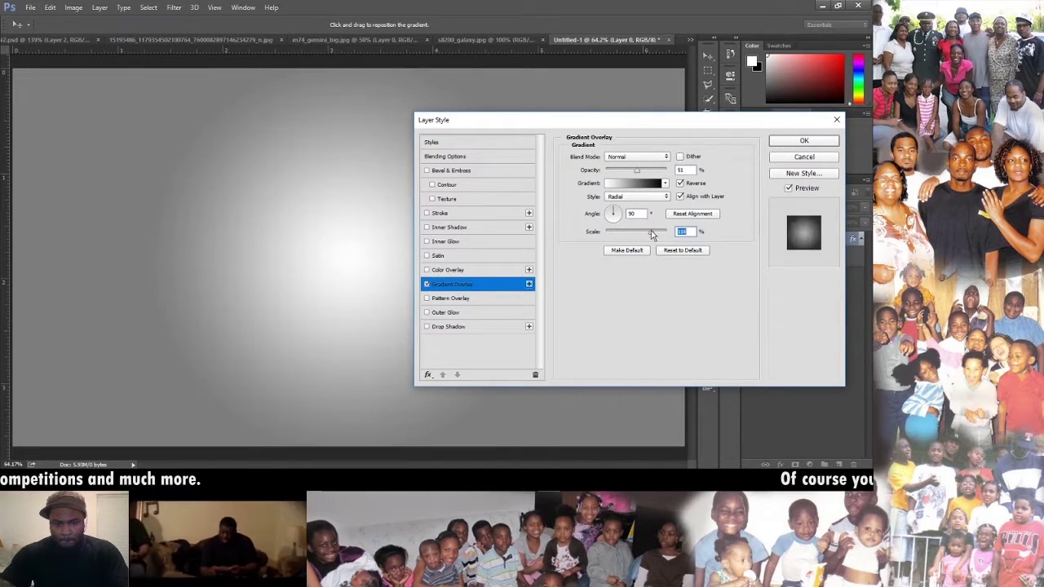
left_click_drag(638, 174, 642, 176)
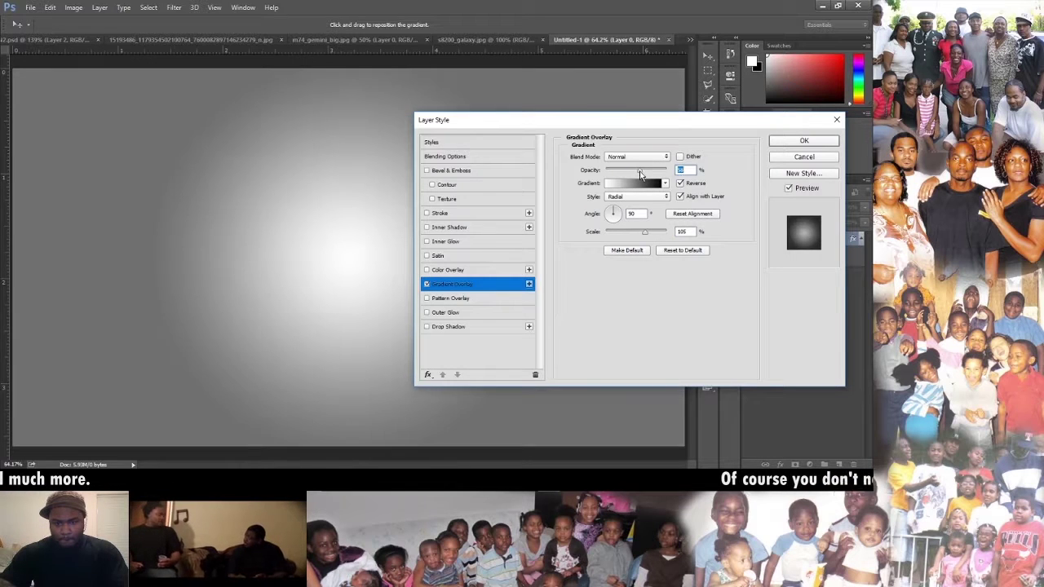
left_click(787, 142)
Apply Add Noise to the gradient background and return to the portrait photo
left_click(167, 12)
mouse_move(181, 159)
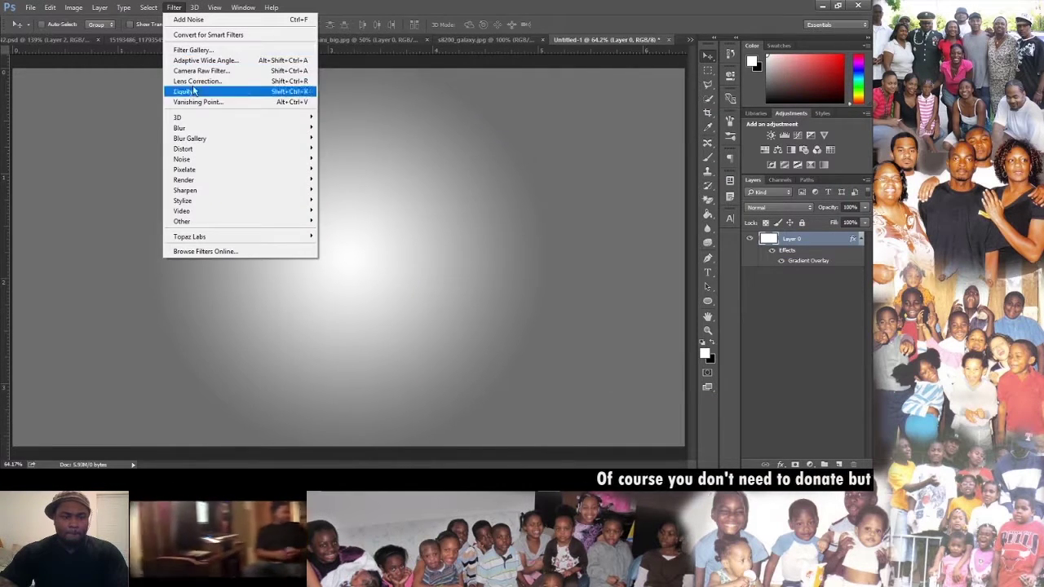
left_click(341, 159)
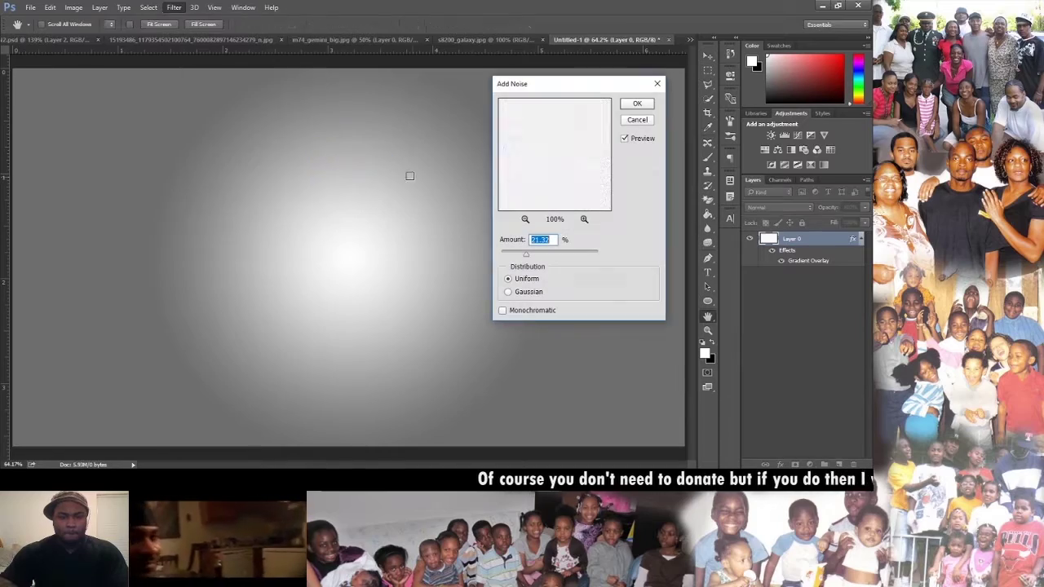
left_click(644, 106)
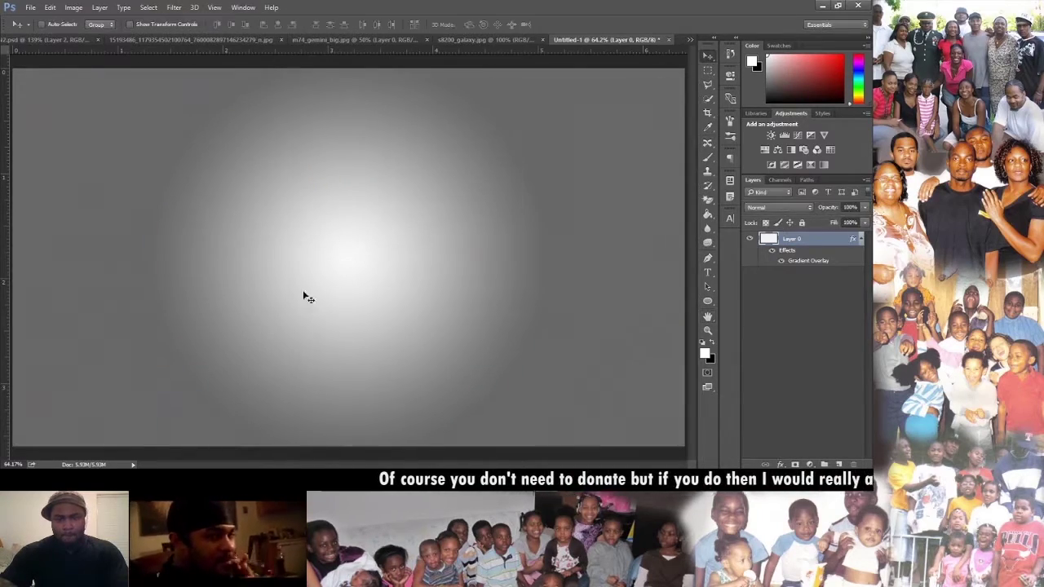
left_click(189, 39)
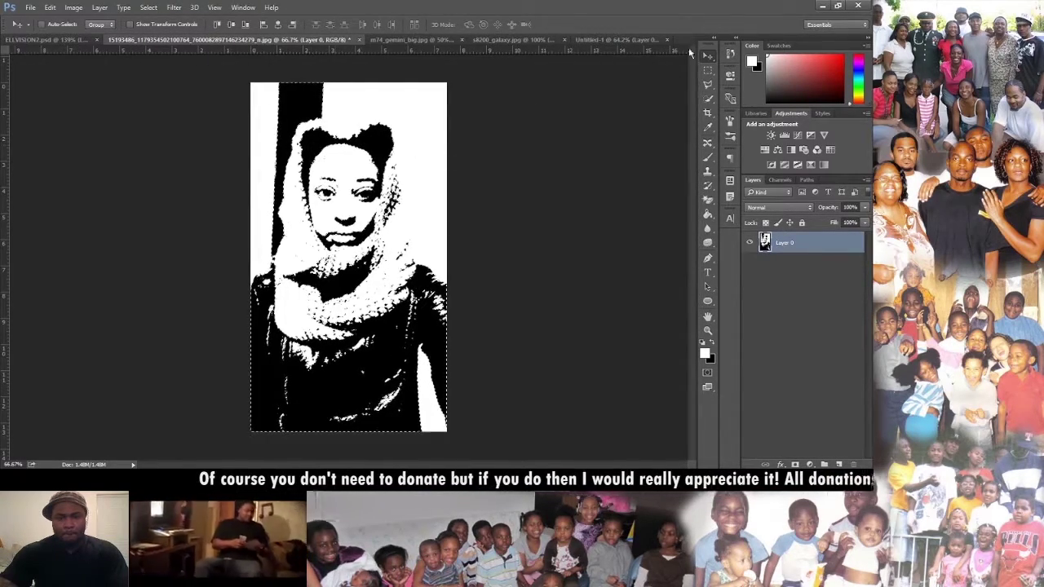
Drag the thresholded portrait into the gradient document as a new layer
mouse_move(367, 111)
left_mouse_down()
mouse_move(608, 41)
mouse_move(363, 222)
mouse_move(357, 150)
left_mouse_up()
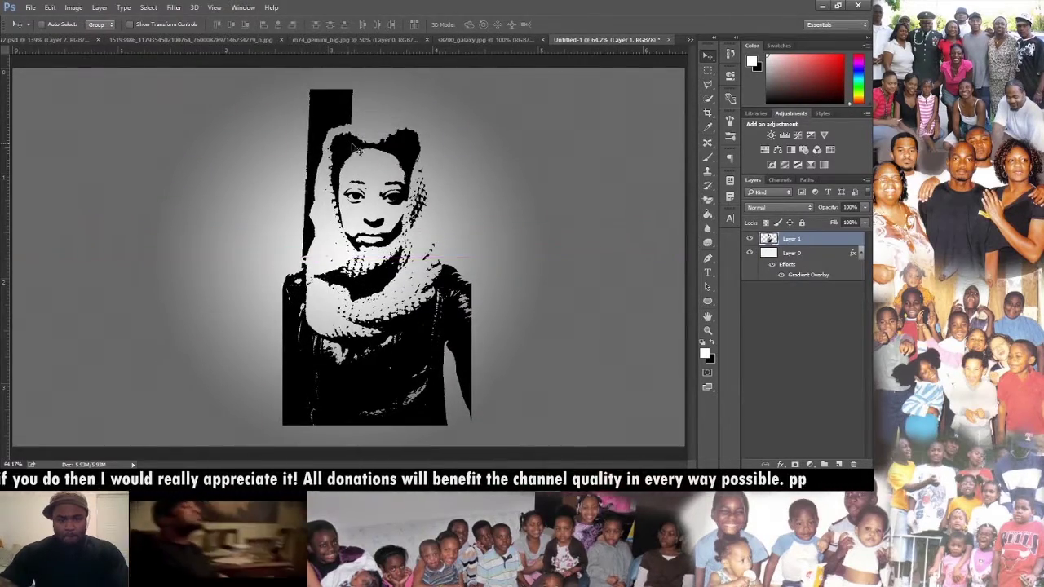
scroll(356, 149, "up", 1)
scroll(357, 150, "up", 1)
scroll(356, 149, "up", 1)
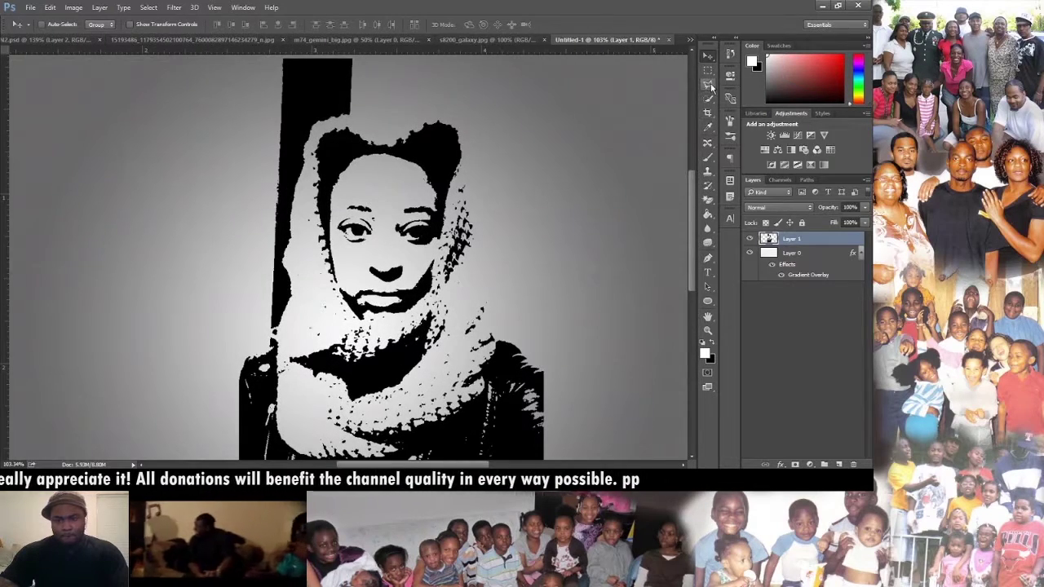
Lasso the hooded face and scarf, invert, and delete everything around them
left_click(708, 85)
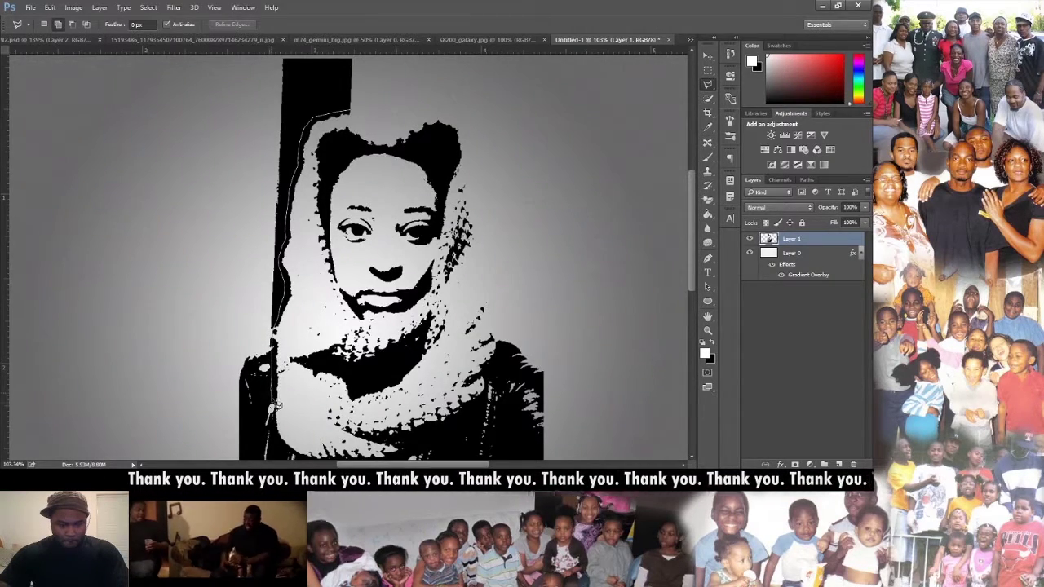
mouse_move(271, 406)
left_mouse_down()
mouse_move(253, 580)
mouse_move(285, 317)
mouse_move(368, 329)
mouse_move(447, 304)
mouse_move(493, 256)
left_mouse_up()
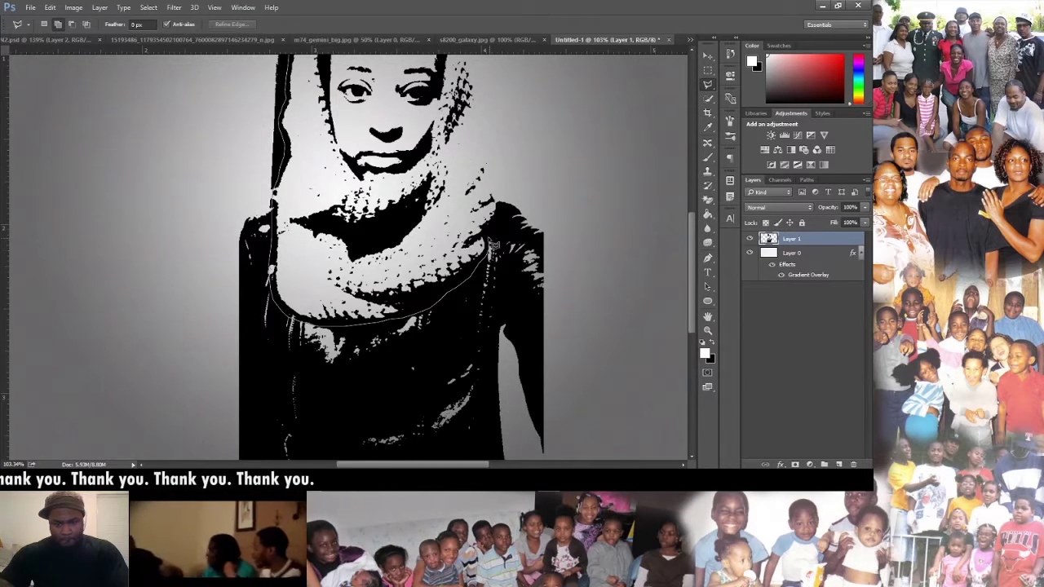
left_click_drag(506, 211, 487, 285)
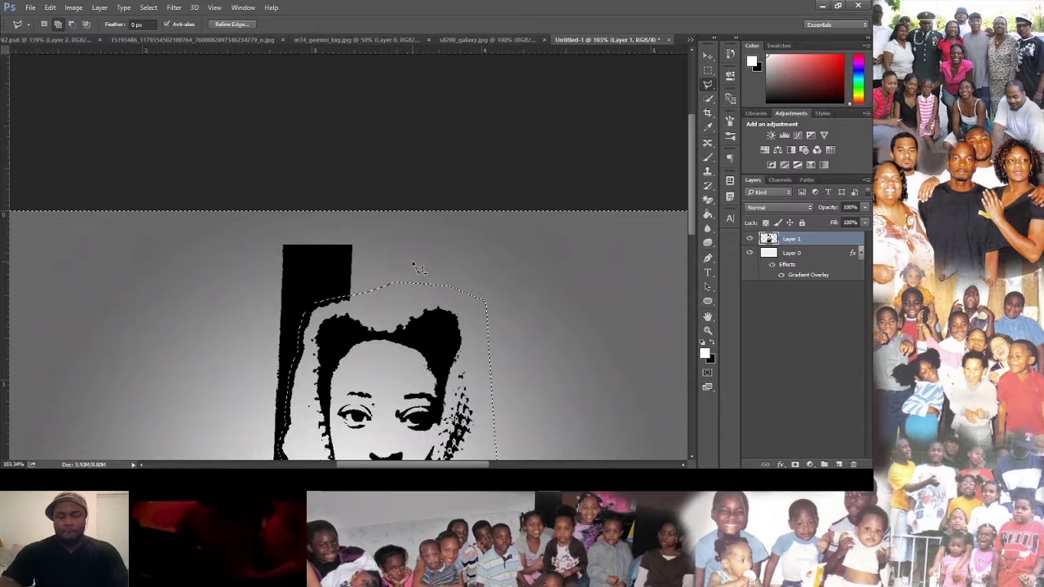
left_click_drag(417, 267, 419, 270)
key("ctrl+0")
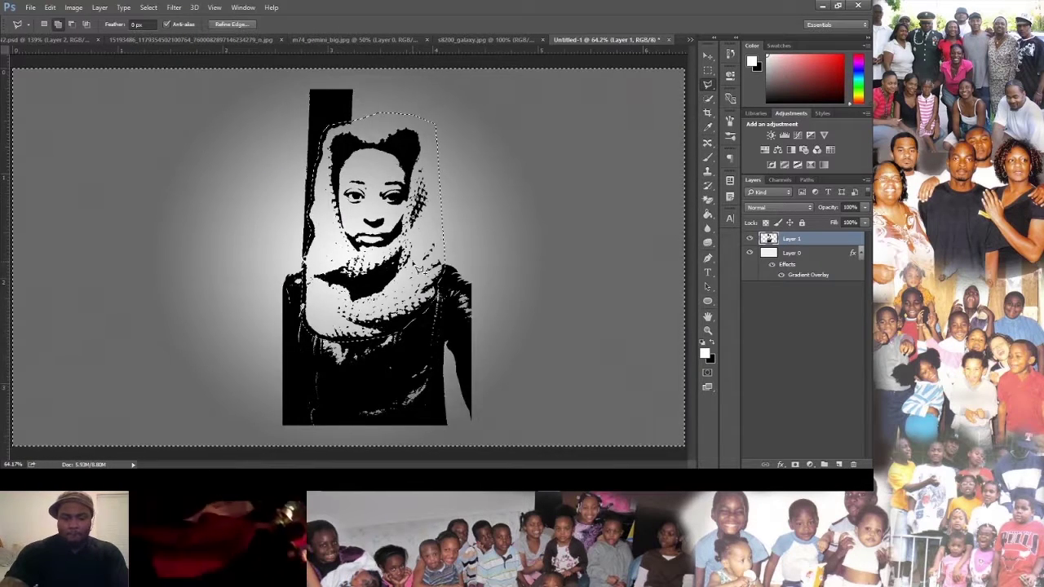
key("Delete")
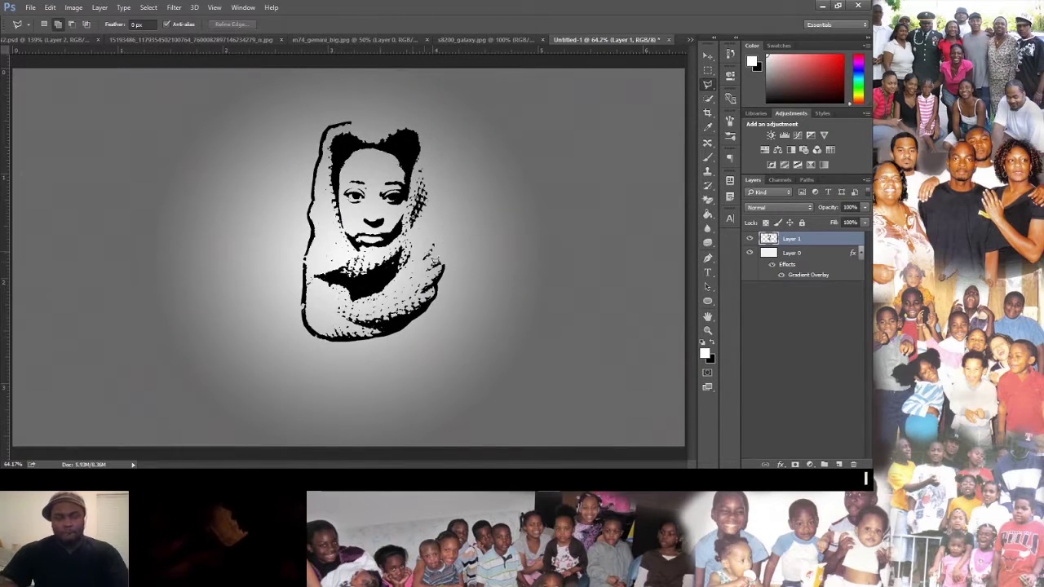
Draw a circular elliptical selection around the face
left_click(709, 57)
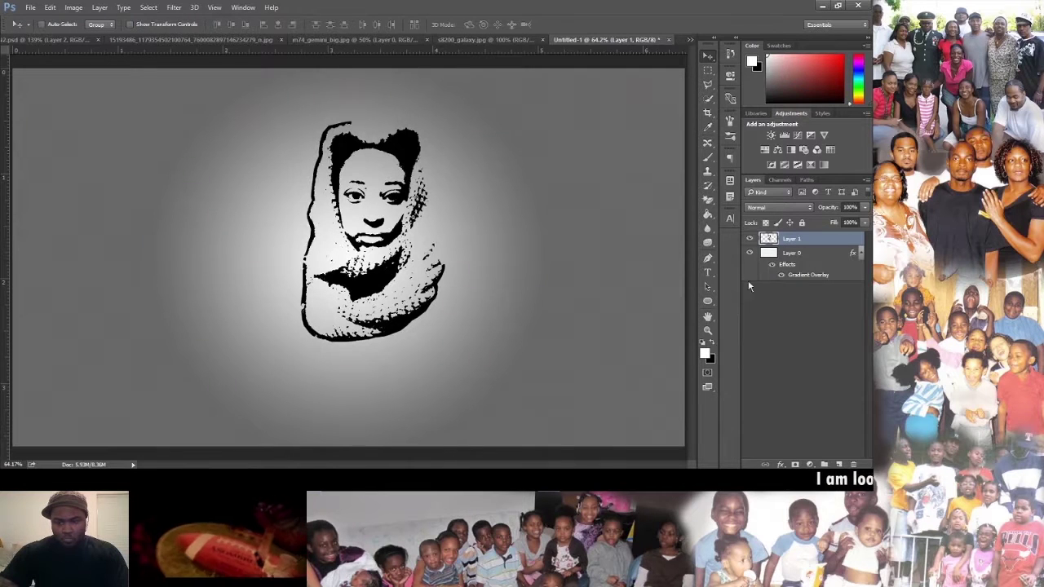
right_click(706, 71)
left_click(775, 75)
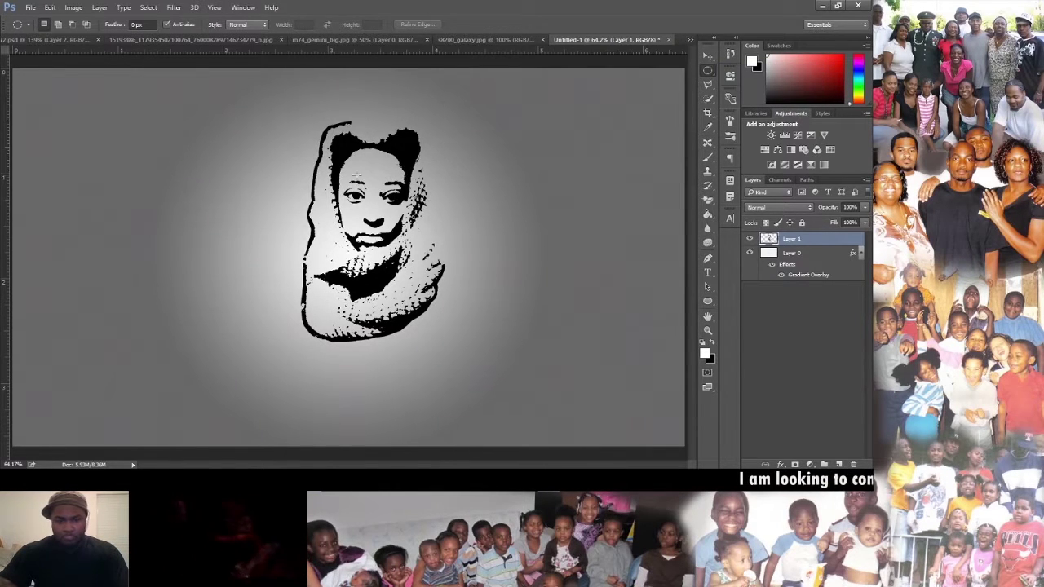
mouse_move(298, 151)
left_mouse_down()
mouse_move(449, 310)
mouse_move(478, 327)
left_mouse_up()
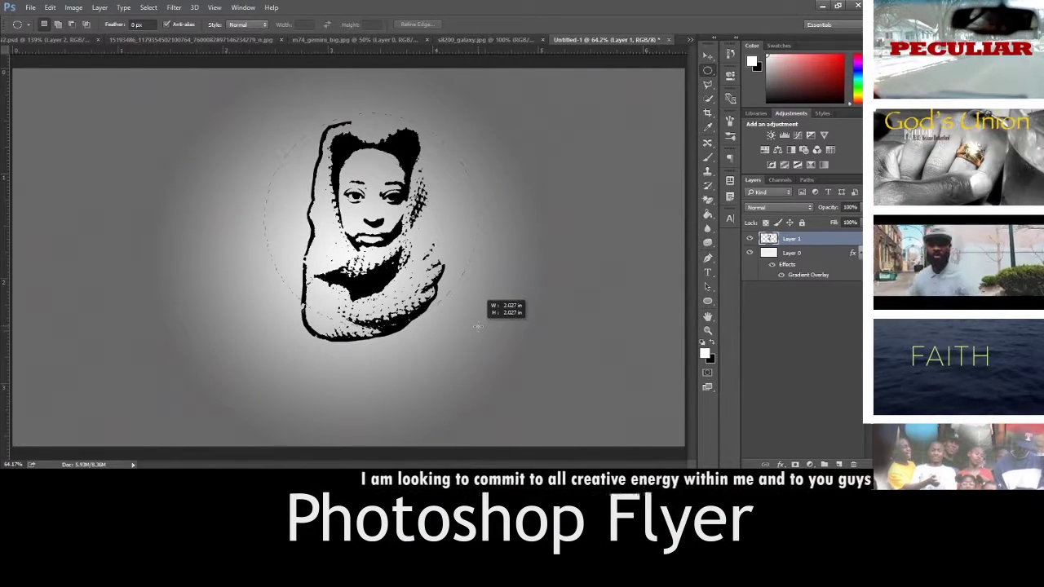
left_click_drag(478, 326, 480, 329)
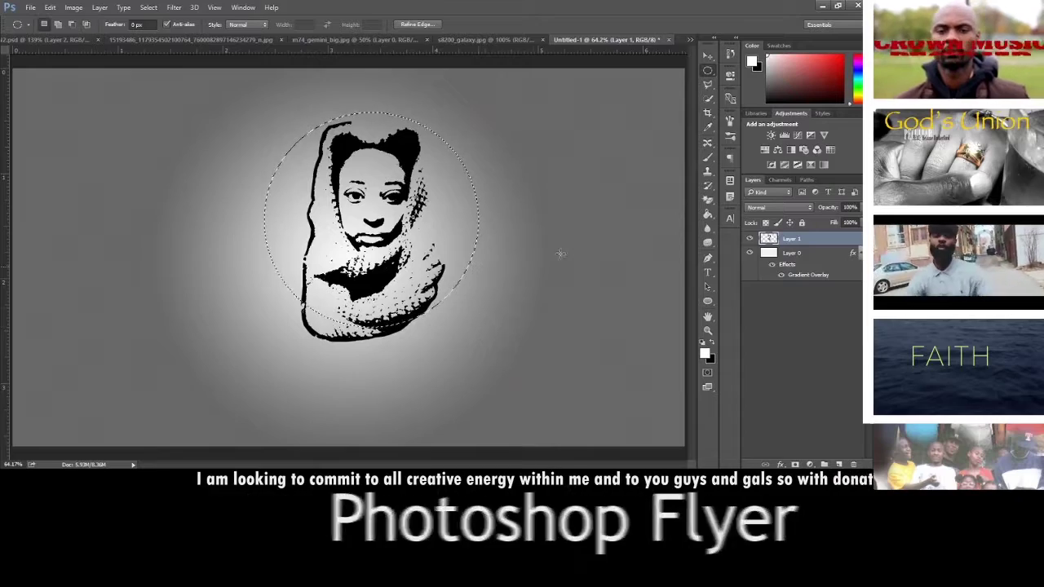
Add a new layer and fill the circular selection with solid black
left_click(838, 464)
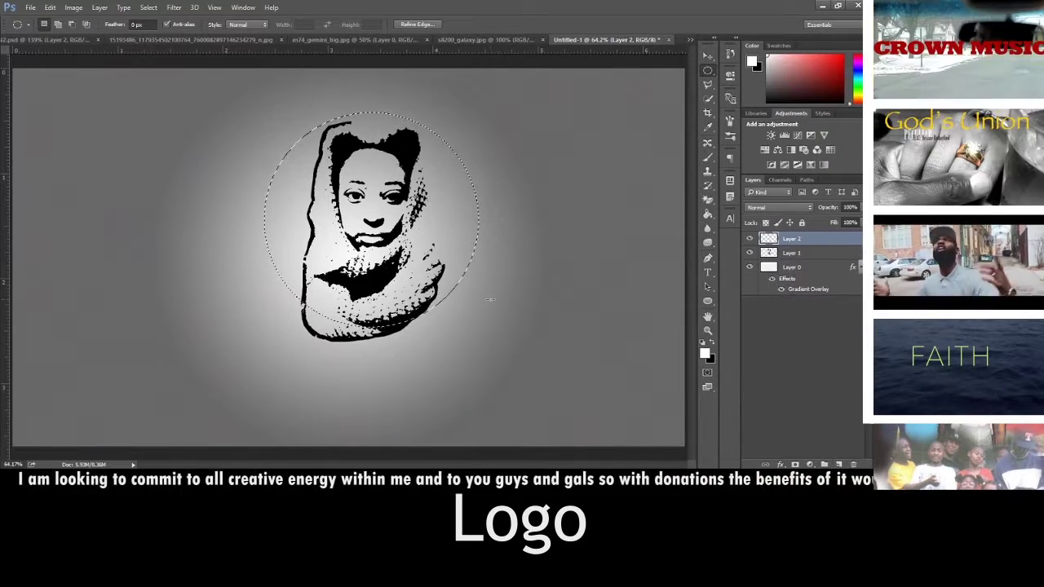
left_click_drag(383, 194, 377, 203)
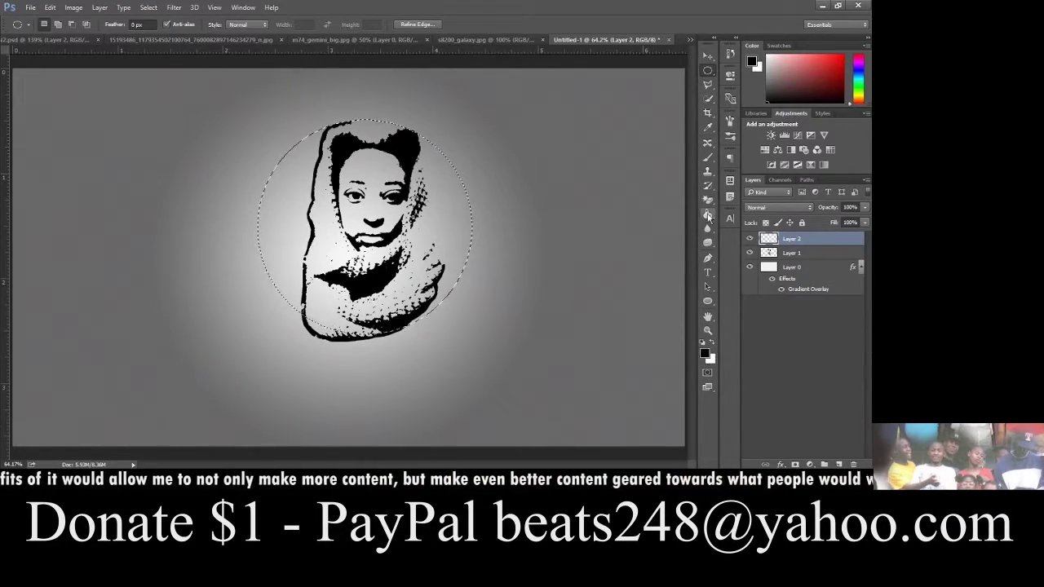
left_click(393, 264)
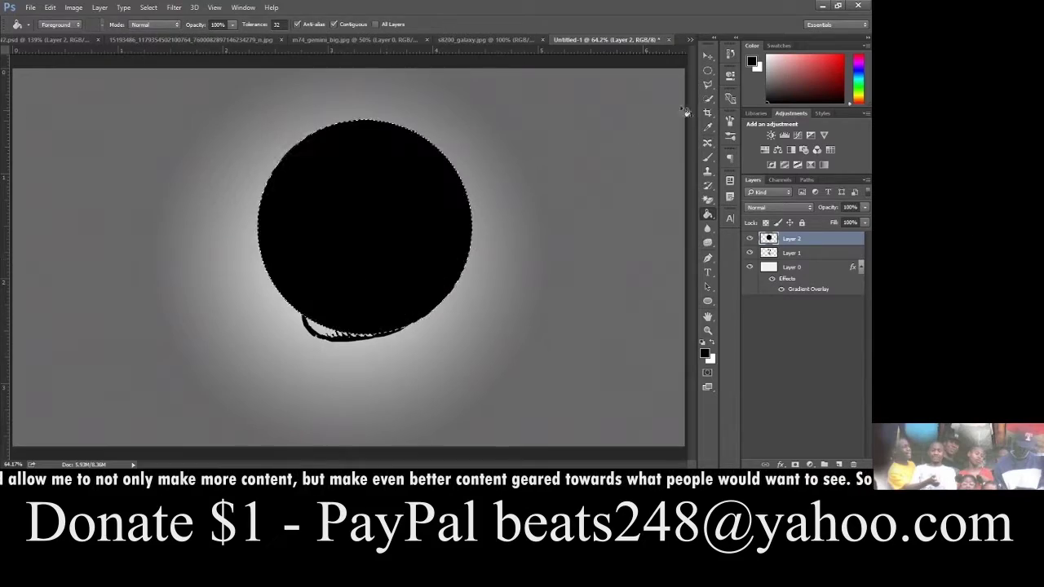
Contract the selection and delete the disc's interior, leaving a thin black ring
left_click(708, 57)
left_click(99, 7)
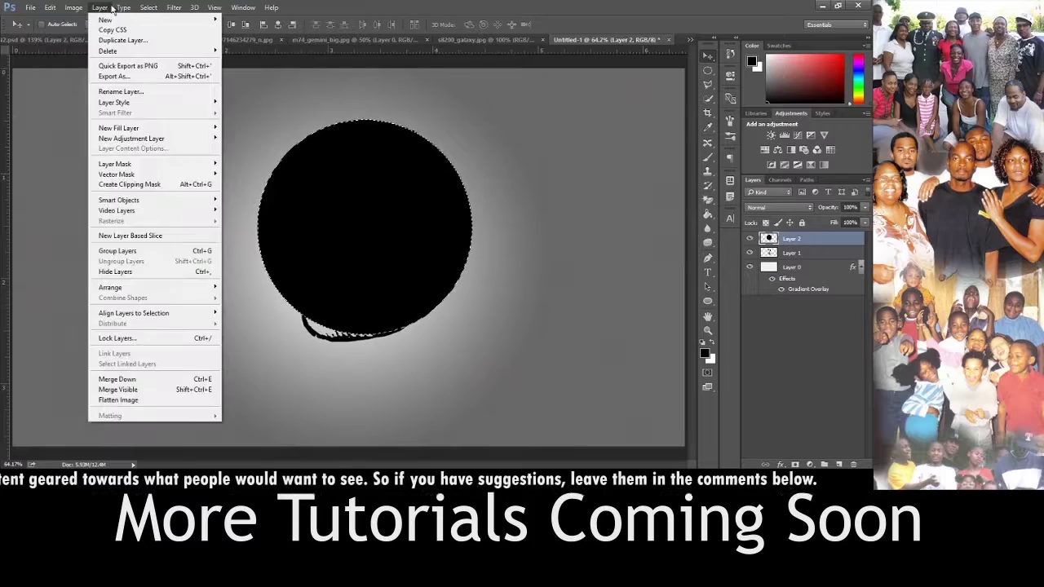
left_click(279, 179)
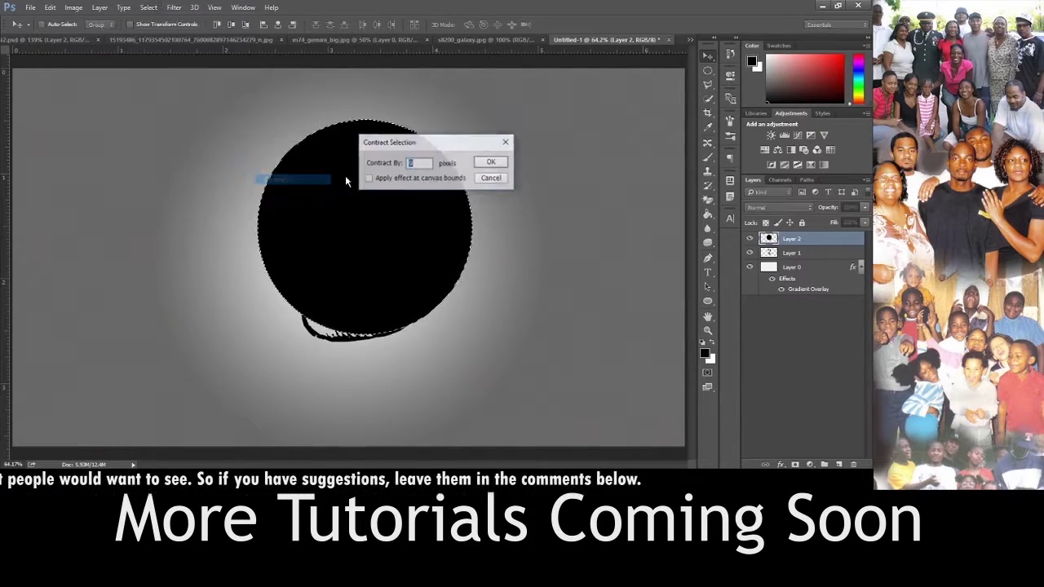
left_click(489, 158)
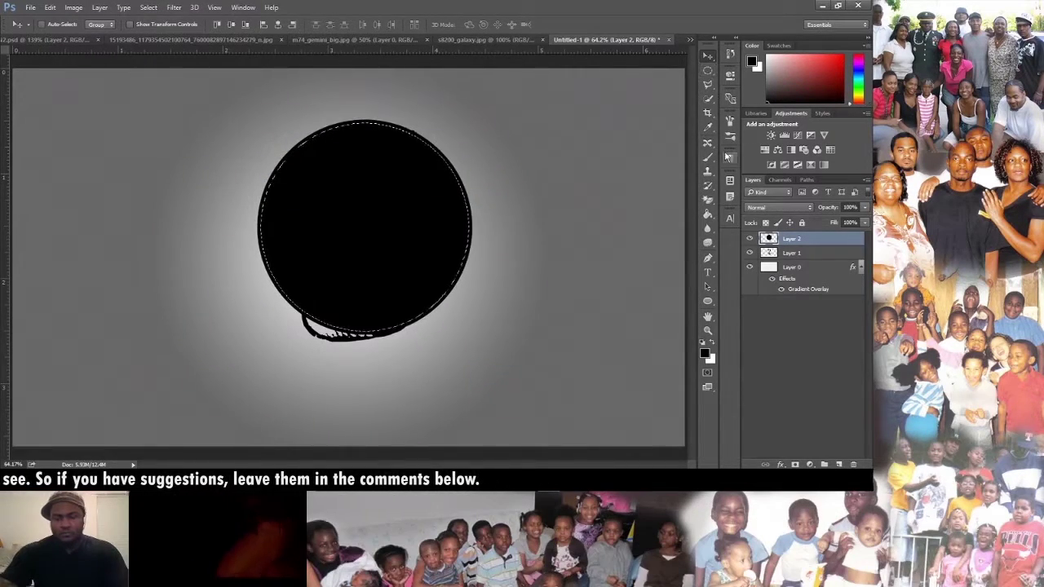
key("Delete")
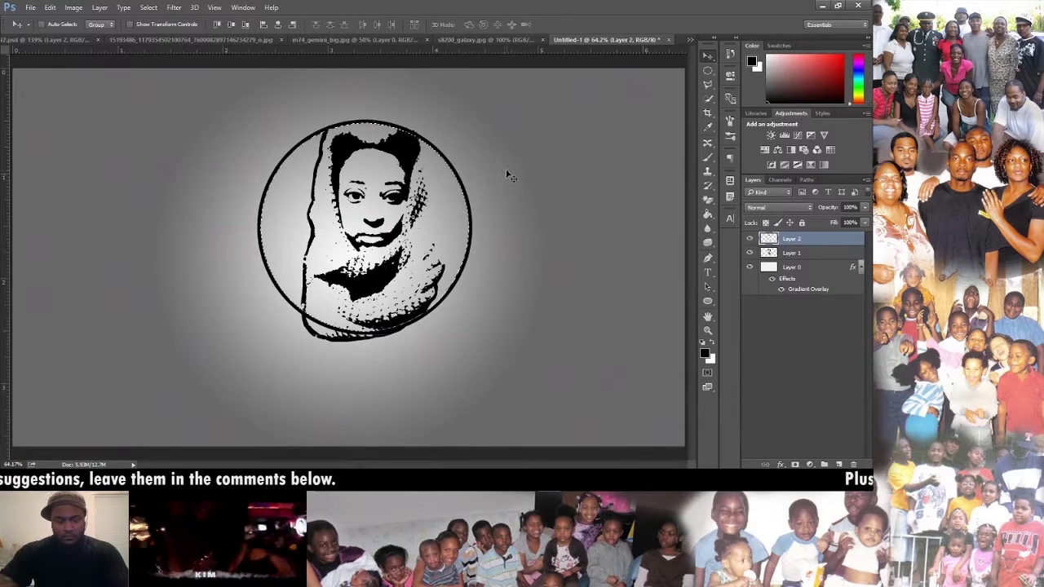
scroll(506, 179, "up", 1)
scroll(473, 163, "up", 2)
Lower the ring layer's opacity and select the portrait layer
scroll(432, 151, "up", 2)
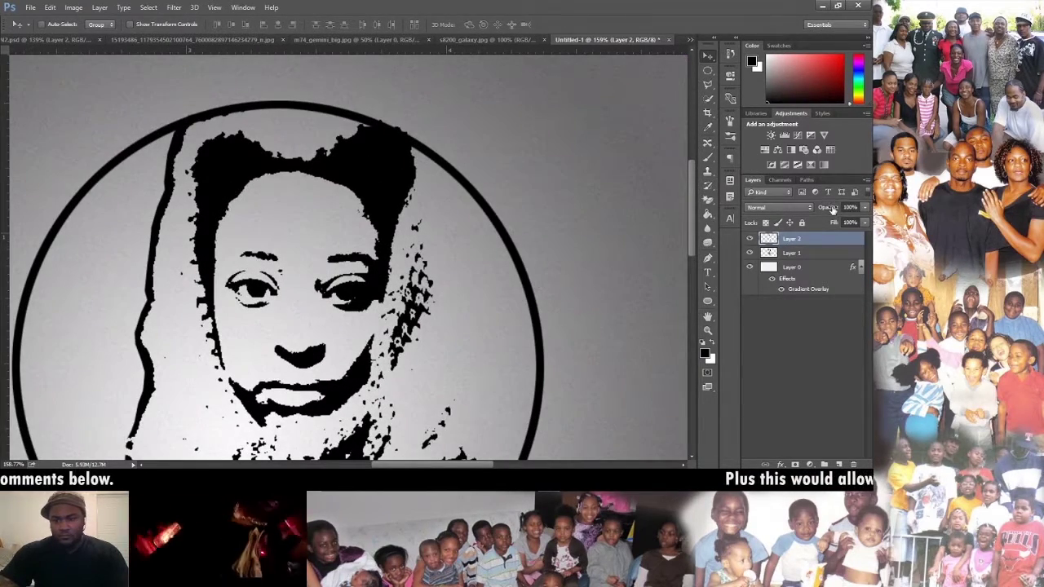
left_click_drag(831, 210, 820, 216)
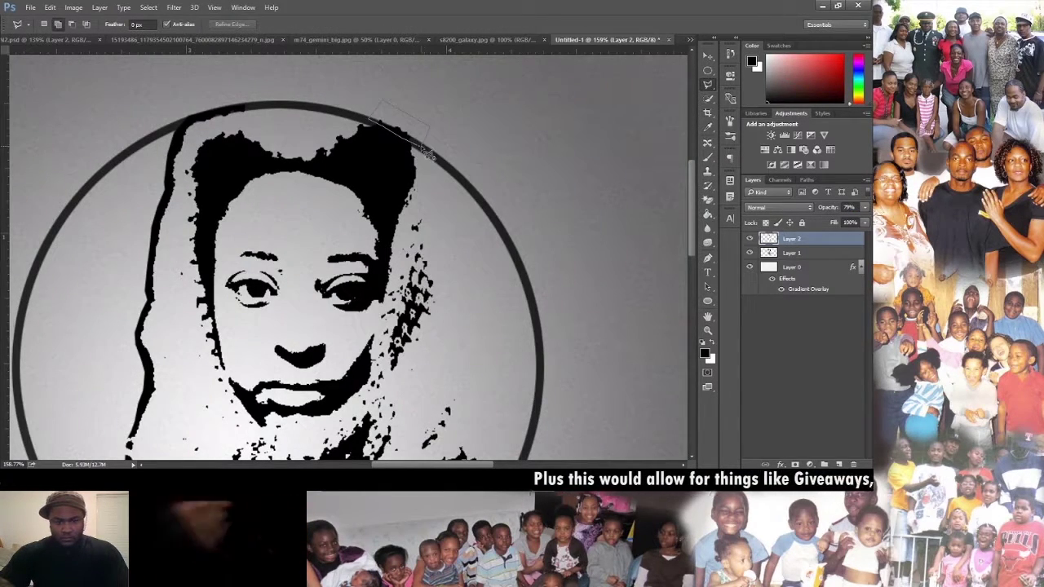
left_click(834, 256)
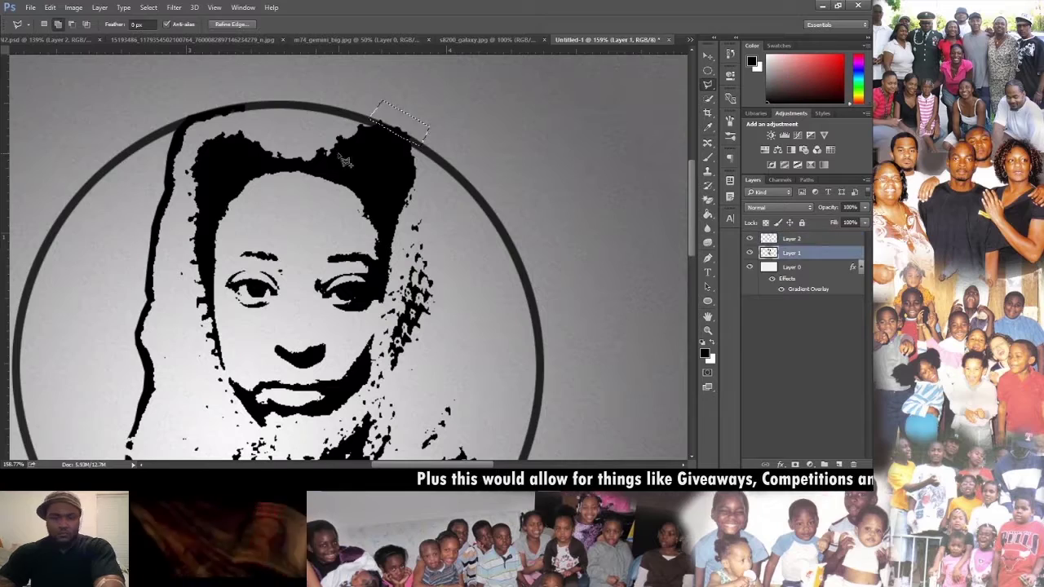
Lasso and delete the hair above and chin below the ring
mouse_move(259, 108)
left_mouse_down()
mouse_move(202, 120)
mouse_move(262, 113)
left_mouse_up()
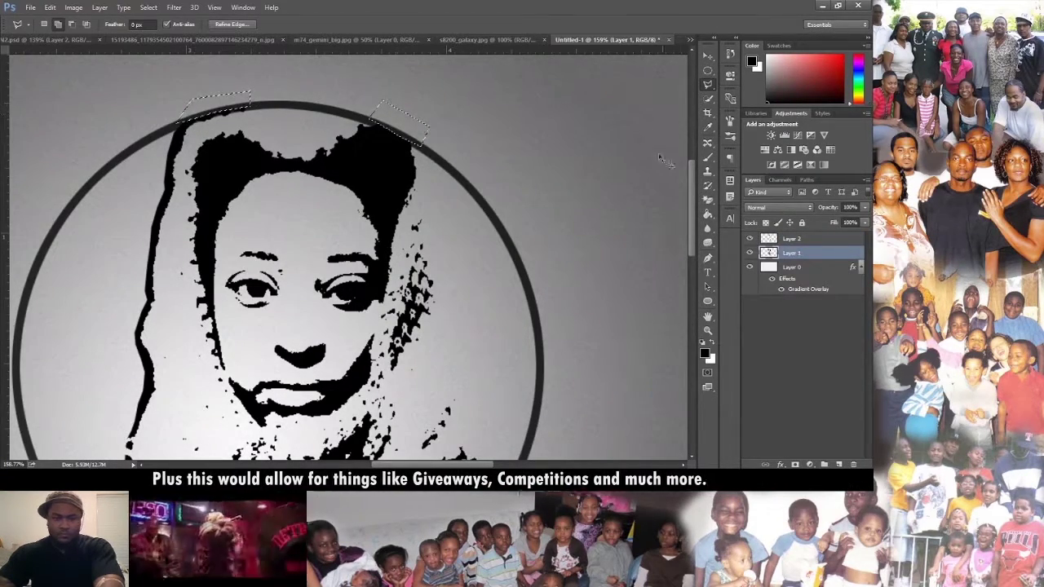
scroll(343, 245, "down", 2)
scroll(402, 308, "down", 8)
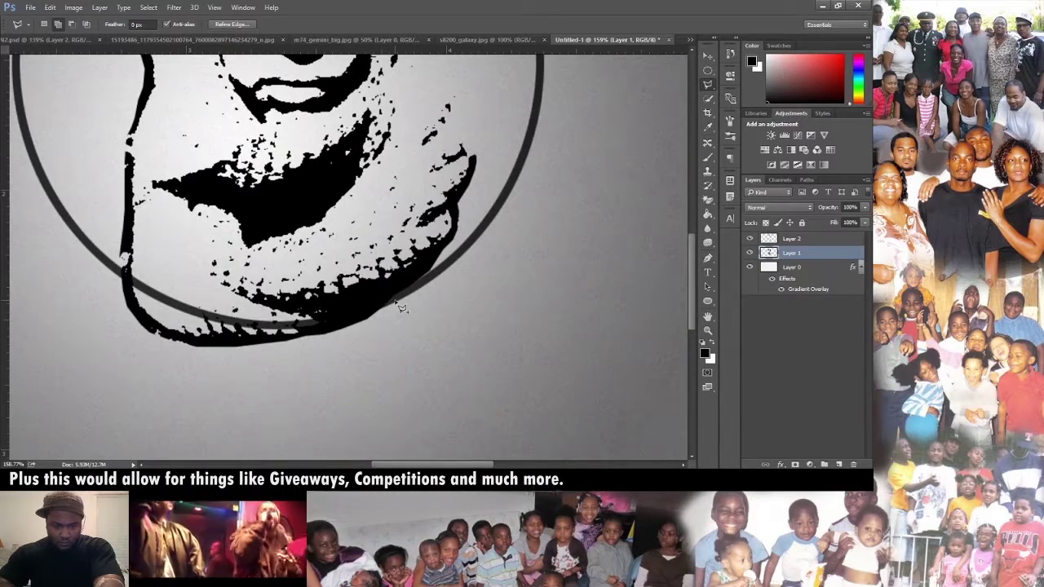
left_click_drag(401, 308, 252, 330)
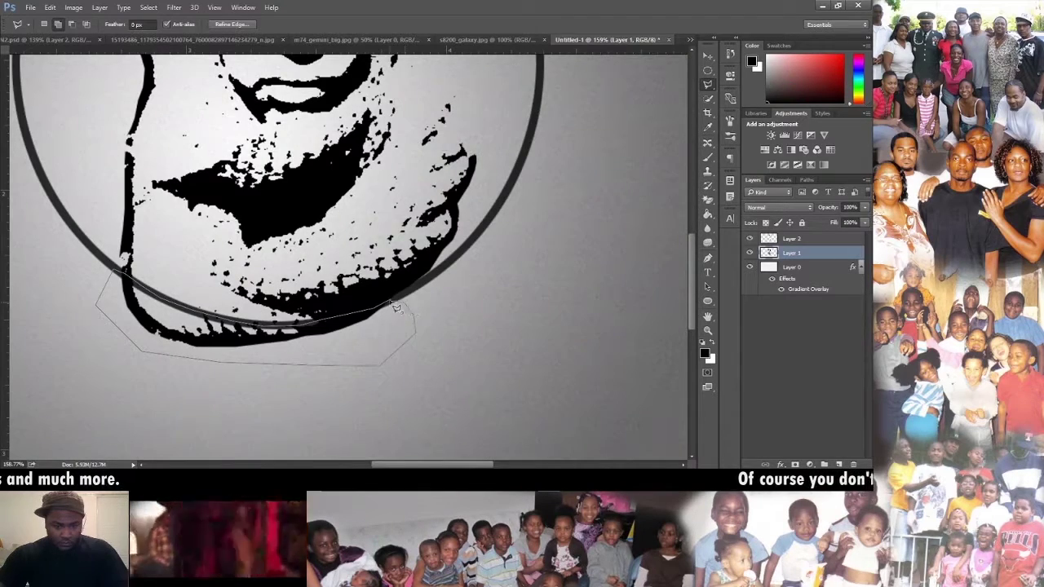
key("Delete")
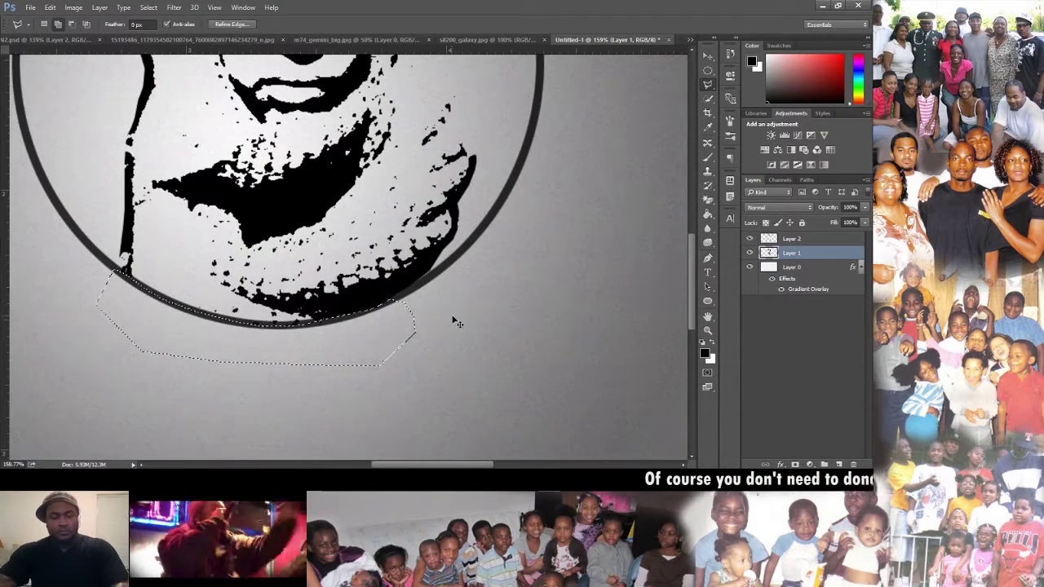
key("ctrl+0")
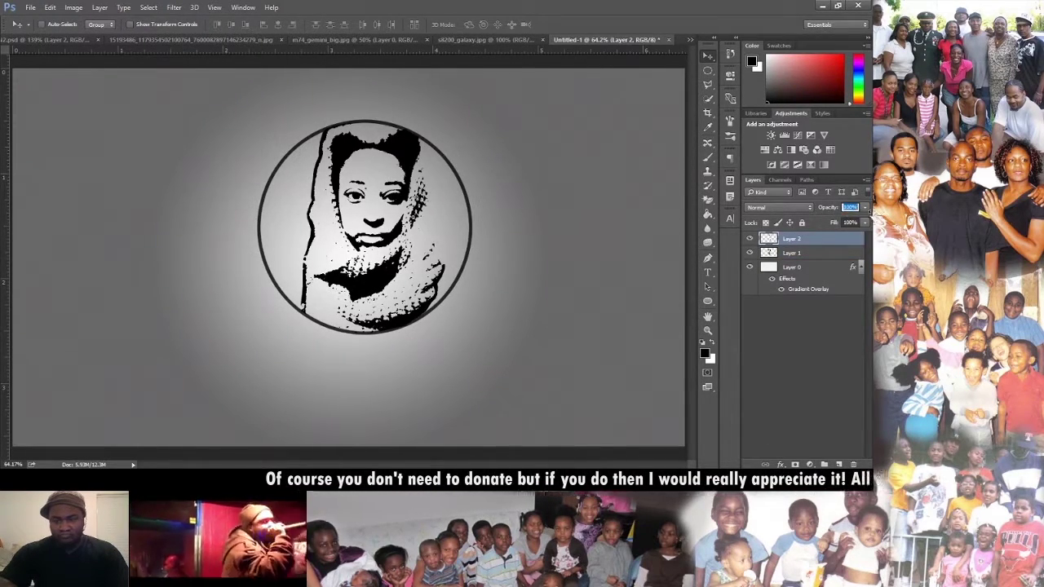
Scale the ring and portrait layers together to about 141%, centred on the canvas
left_click(813, 254, "shift")
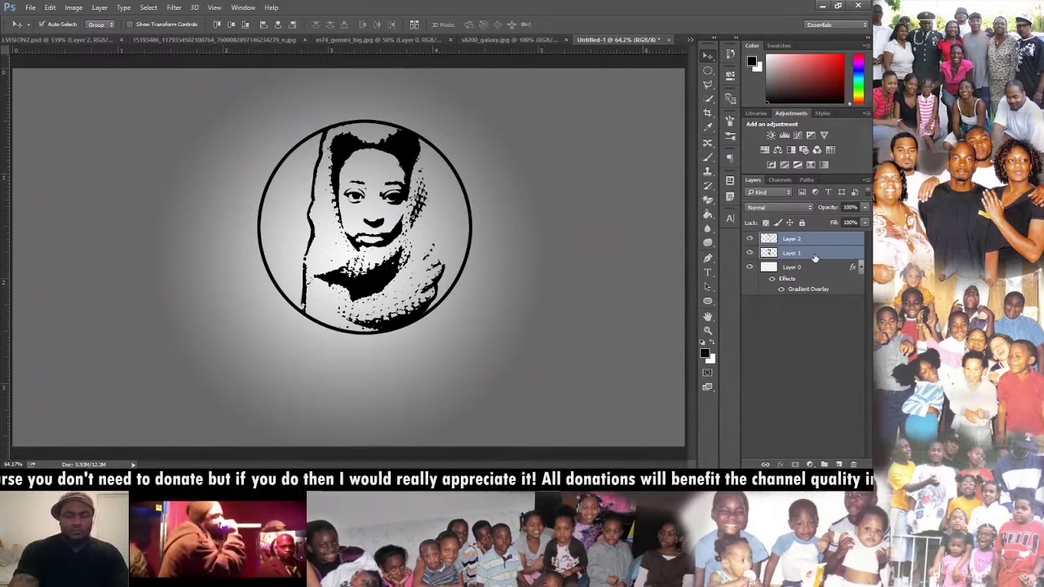
key("ctrl+t")
left_click_drag(397, 216, 380, 240)
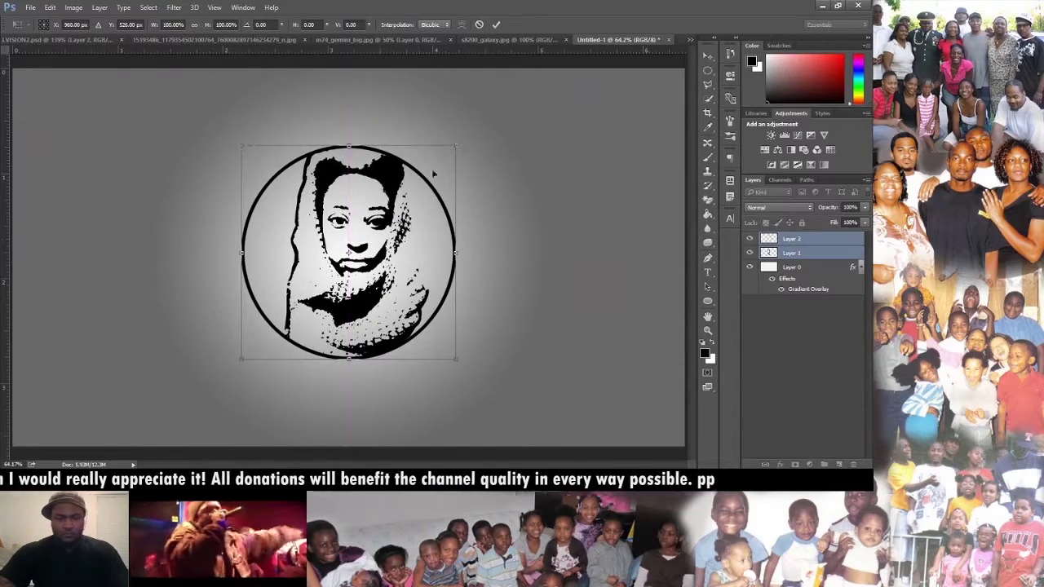
left_click_drag(391, 217, 397, 224)
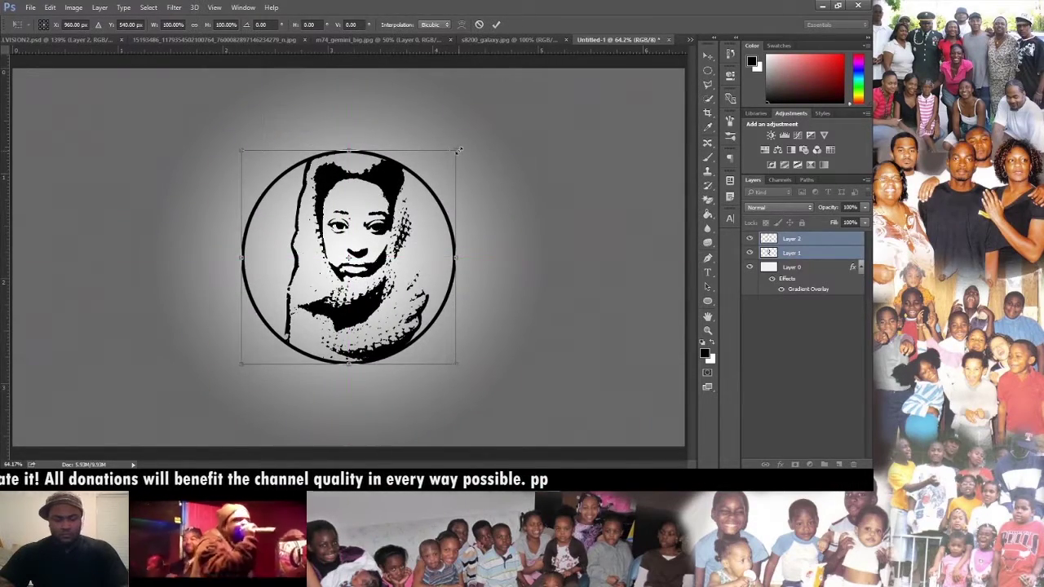
left_click_drag(460, 150, 512, 115)
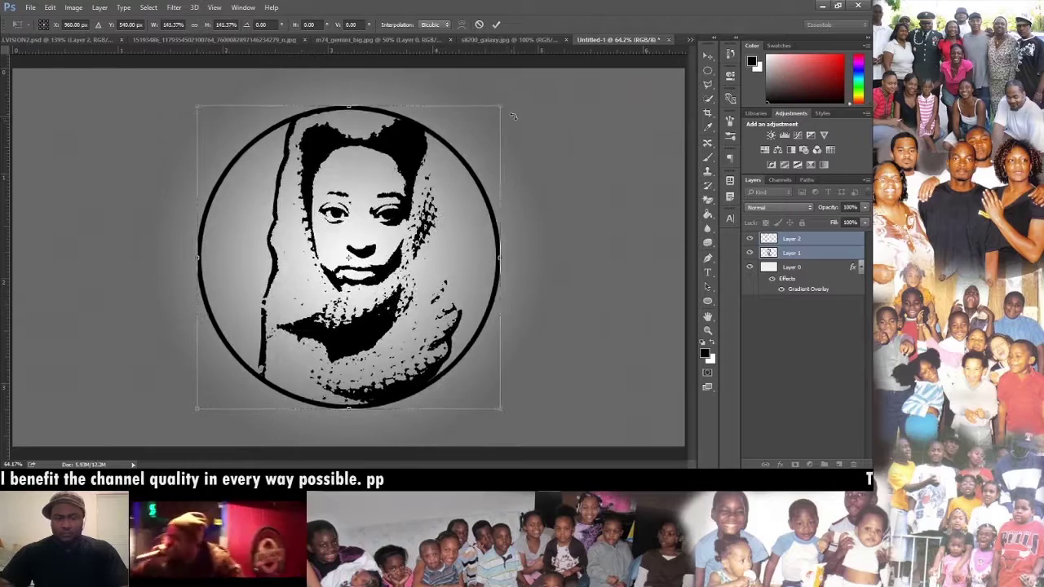
key("Return")
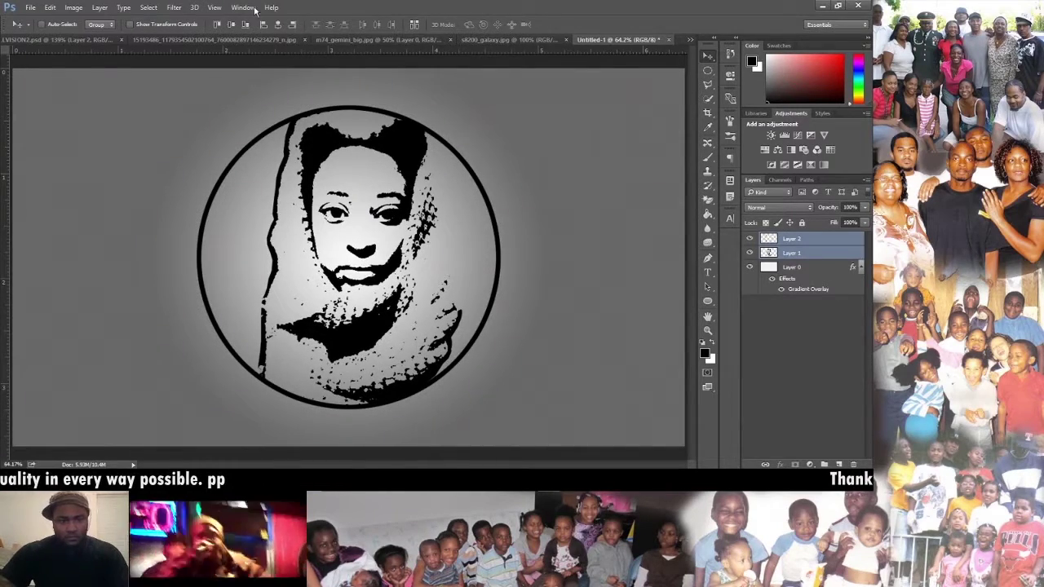
Bring the galaxy image into the badge and mask it to the ring's circle
left_click(370, 41)
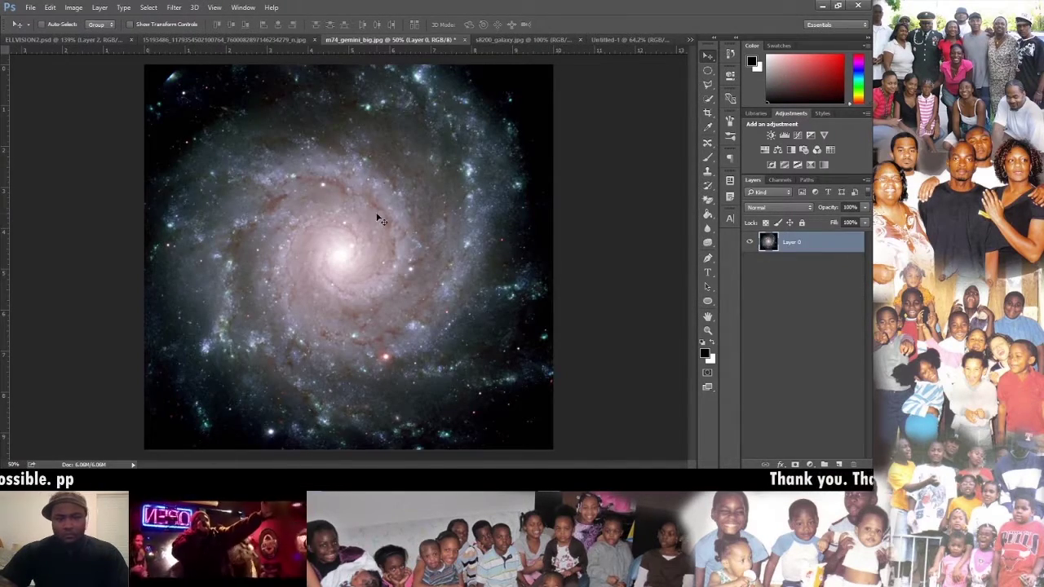
mouse_move(392, 244)
left_mouse_down()
mouse_move(628, 39)
mouse_move(590, 63)
left_mouse_up()
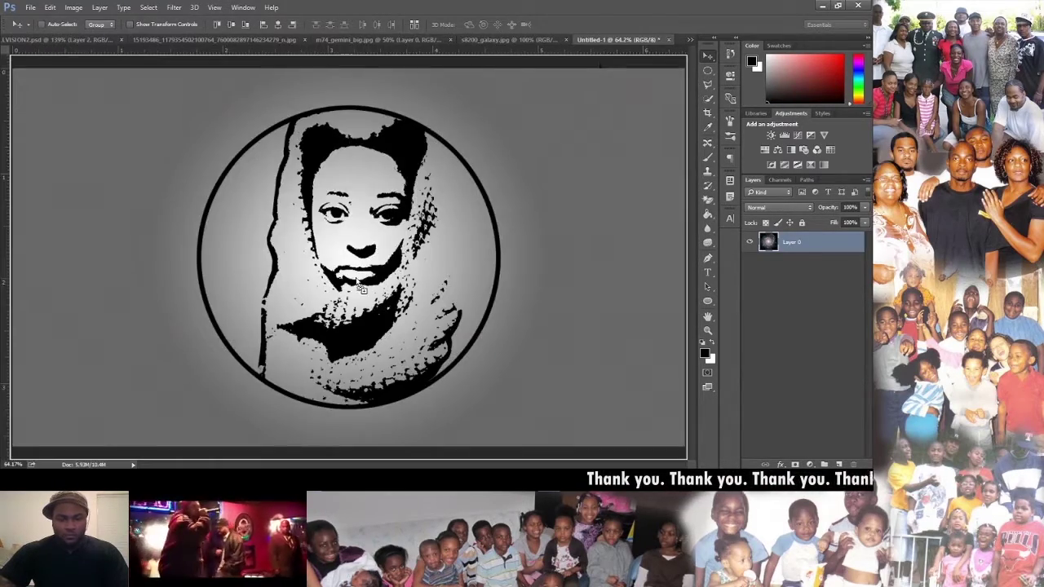
mouse_move(361, 288)
left_mouse_down()
mouse_move(380, 284)
mouse_move(398, 228)
left_mouse_up()
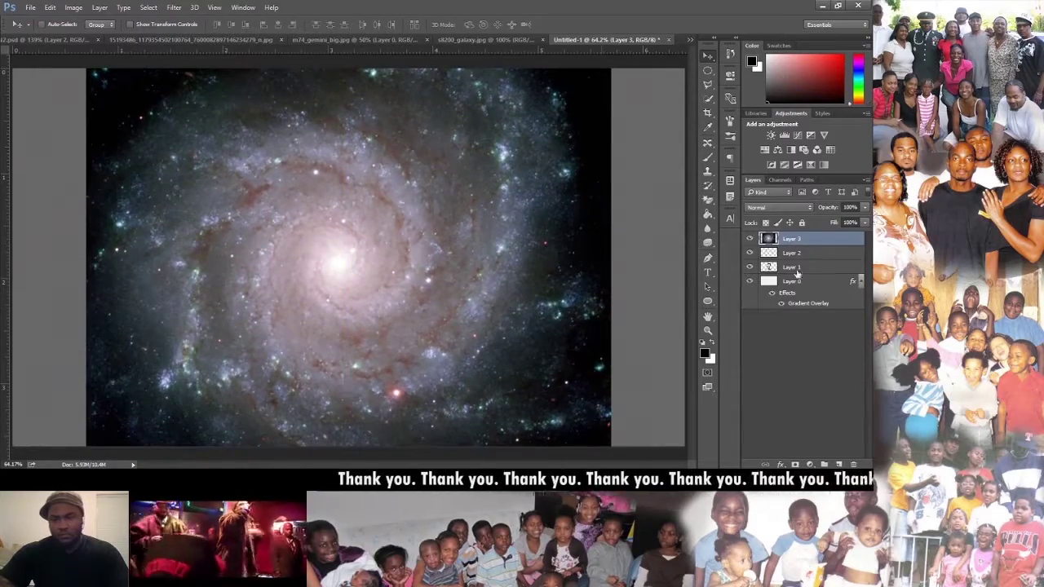
left_click(769, 254, "ctrl")
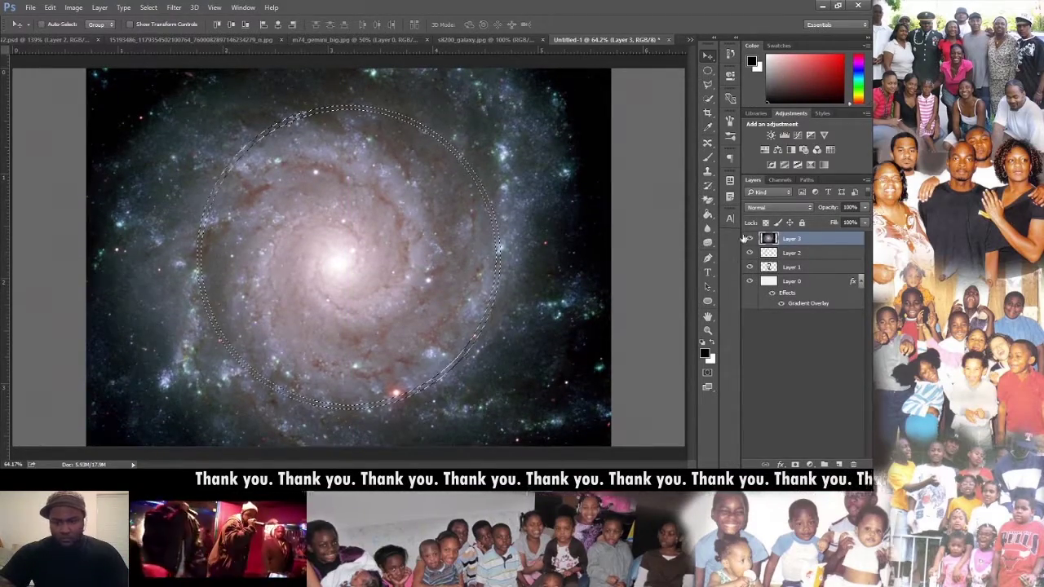
left_click(796, 464)
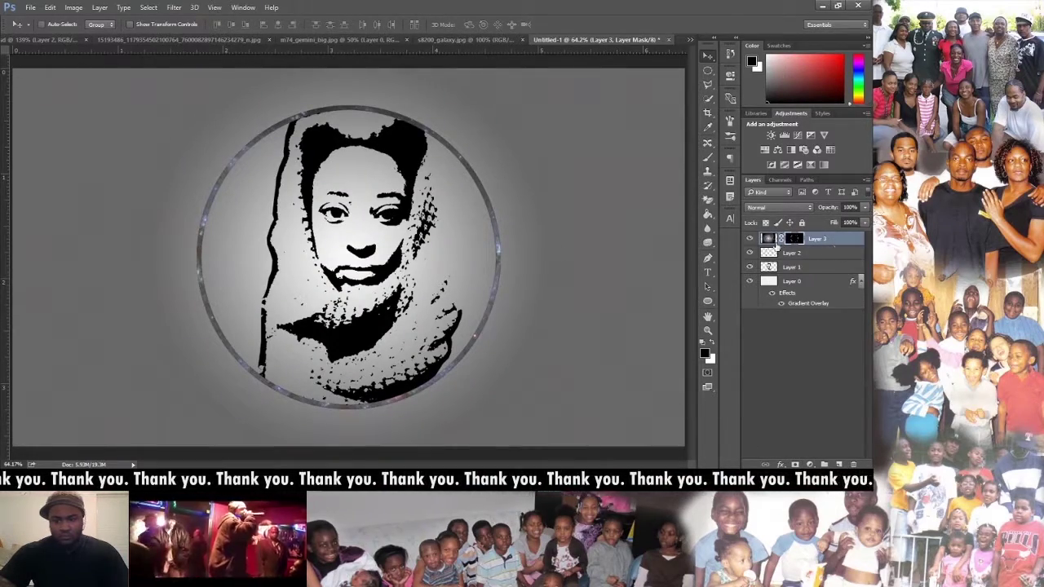
Apply a slight Gaussian blur to the galaxy pixels on the ring layer
left_click(768, 239)
left_click(174, 8)
mouse_move(180, 128)
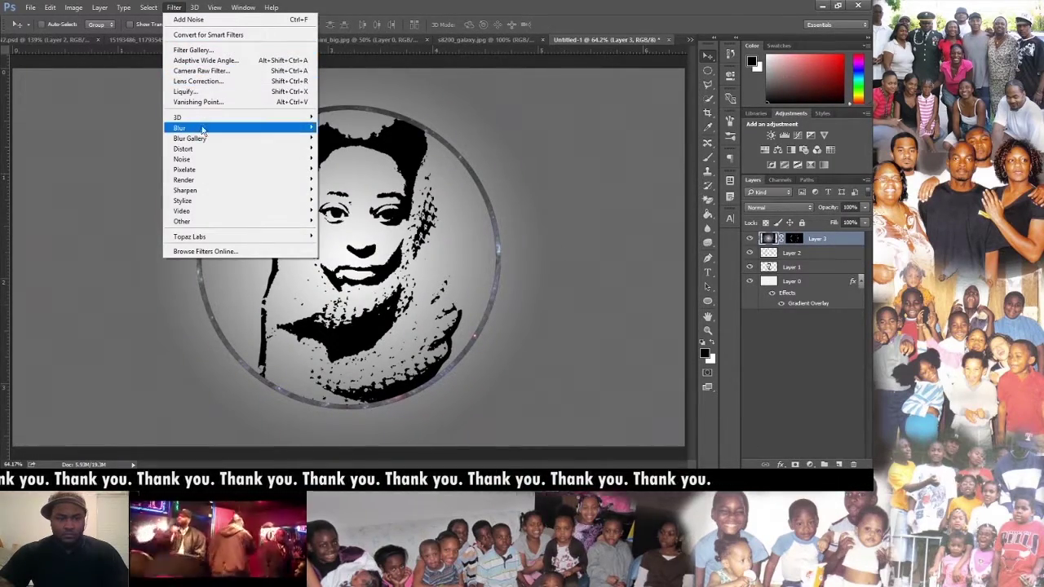
left_click(342, 169)
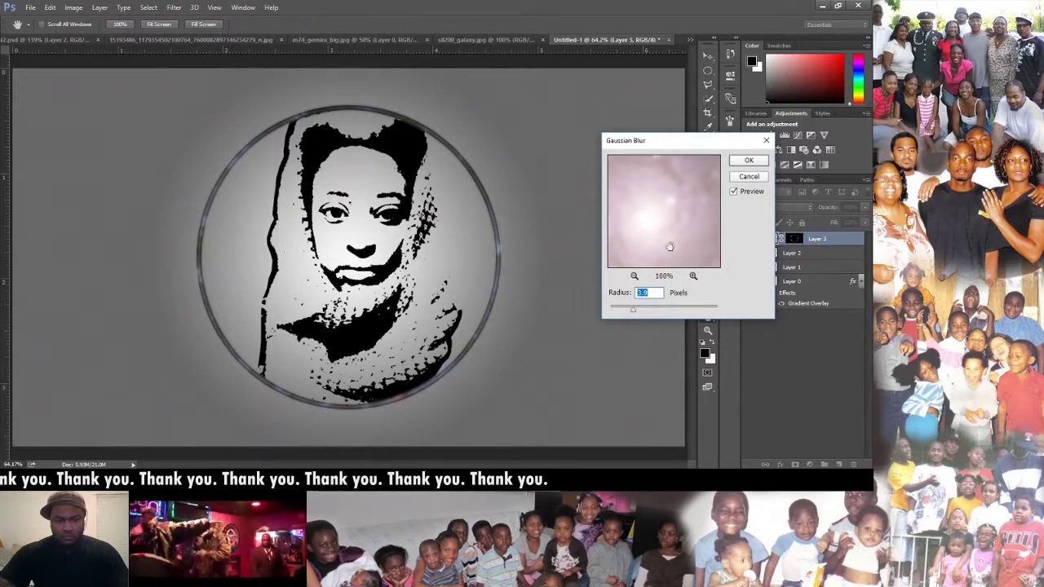
left_click(745, 161)
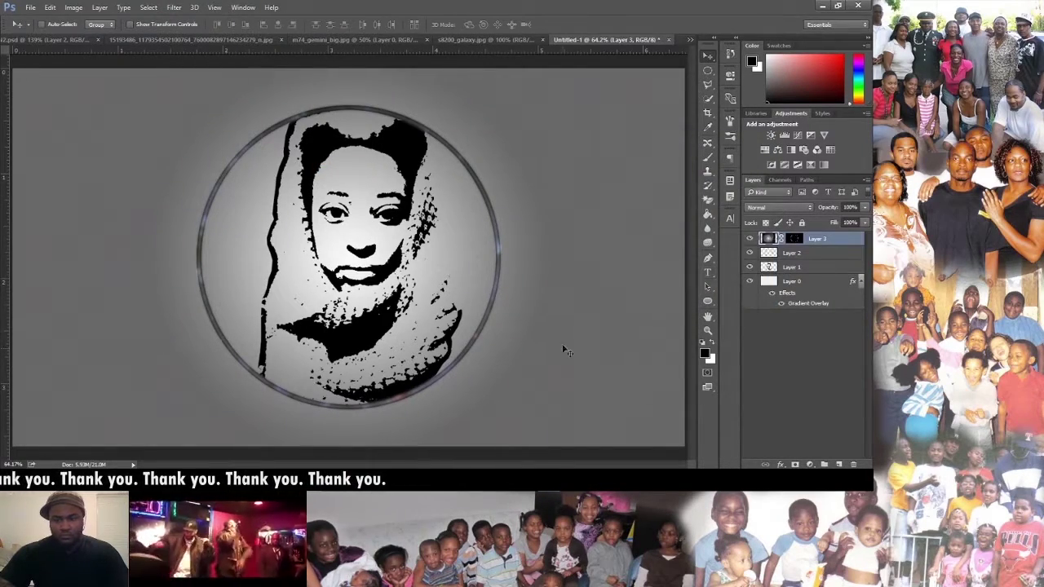
left_click(469, 40)
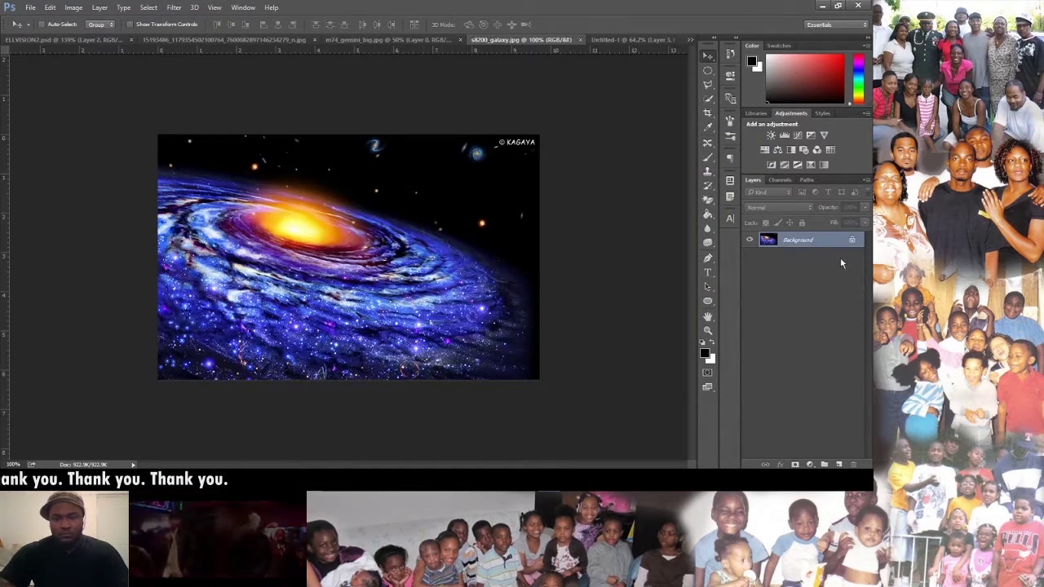
Drop the galaxy picture into the badge and scale it up to fill the canvas
left_click_drag(351, 261, 432, 189)
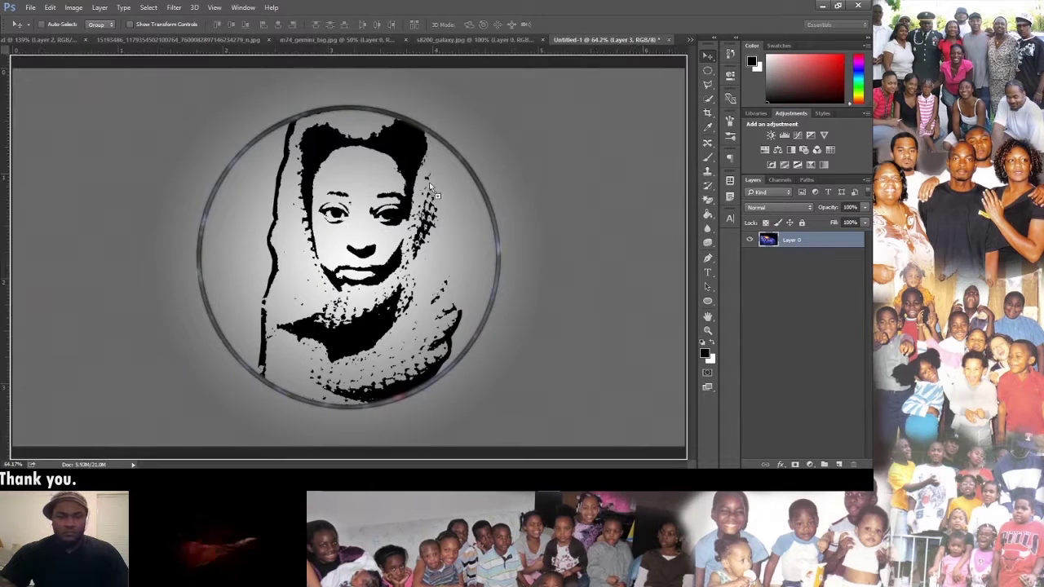
left_click_drag(371, 260, 402, 265)
key("ctrl+t")
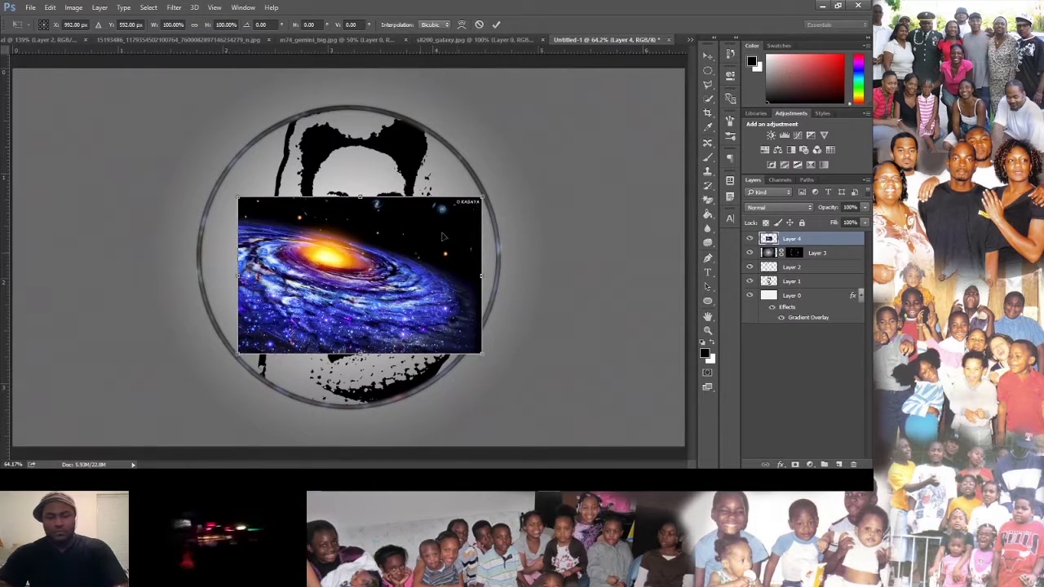
left_click_drag(481, 196, 502, 184)
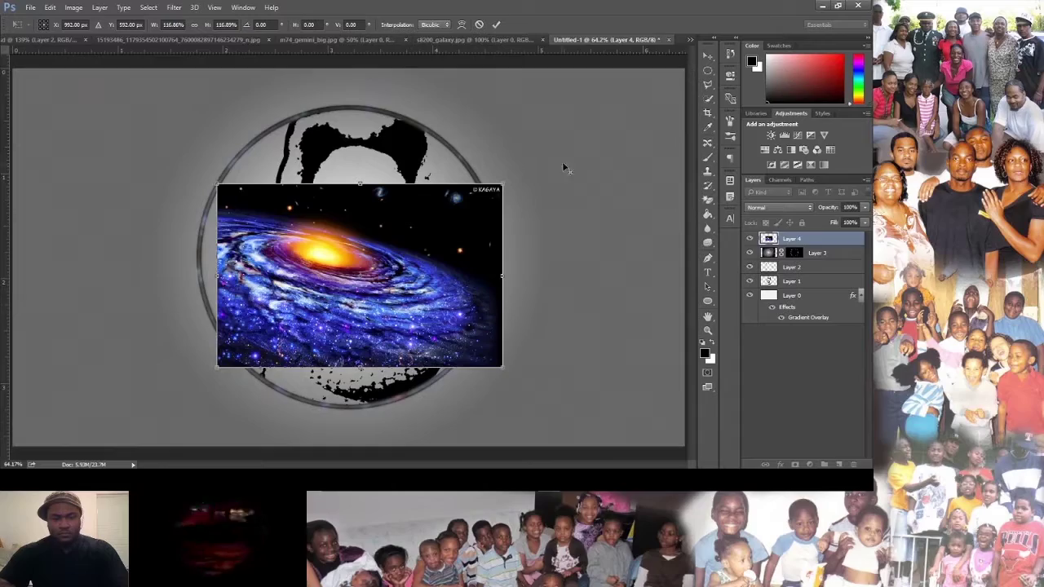
left_click_drag(516, 176, 690, 47)
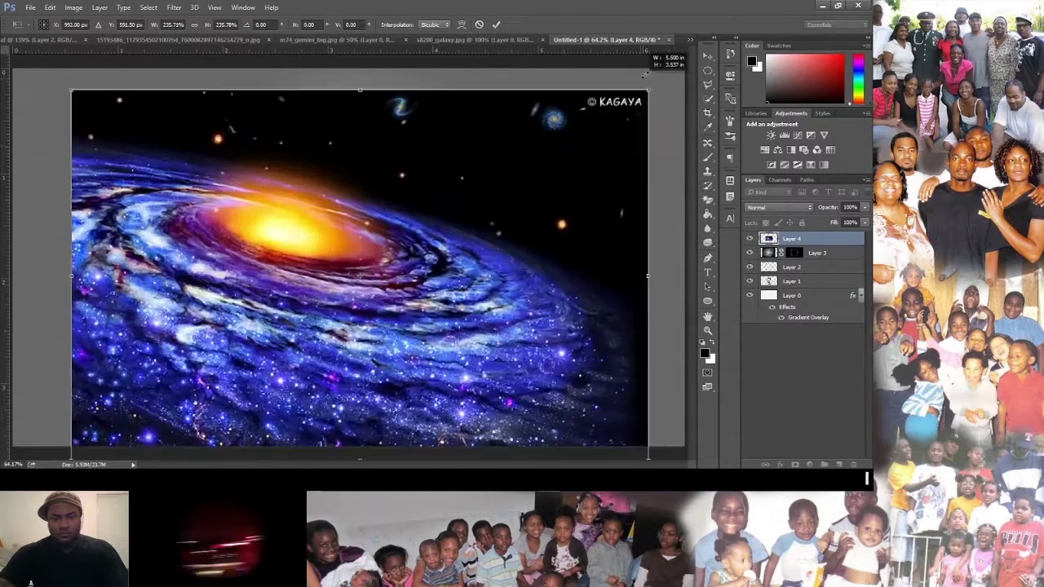
scroll(495, 153, "down", 3)
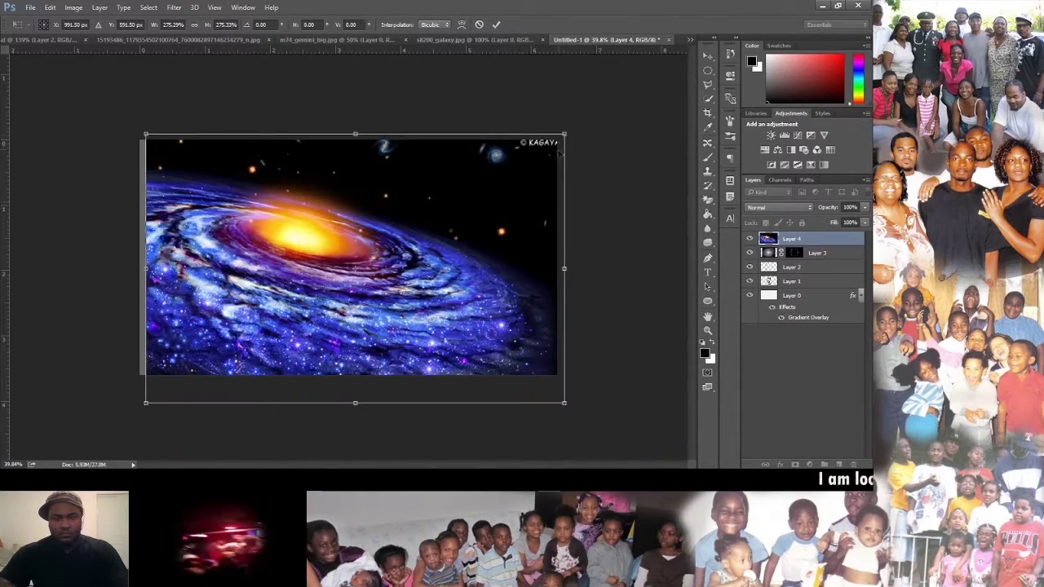
left_click_drag(564, 134, 600, 106)
left_click_drag(457, 203, 477, 215)
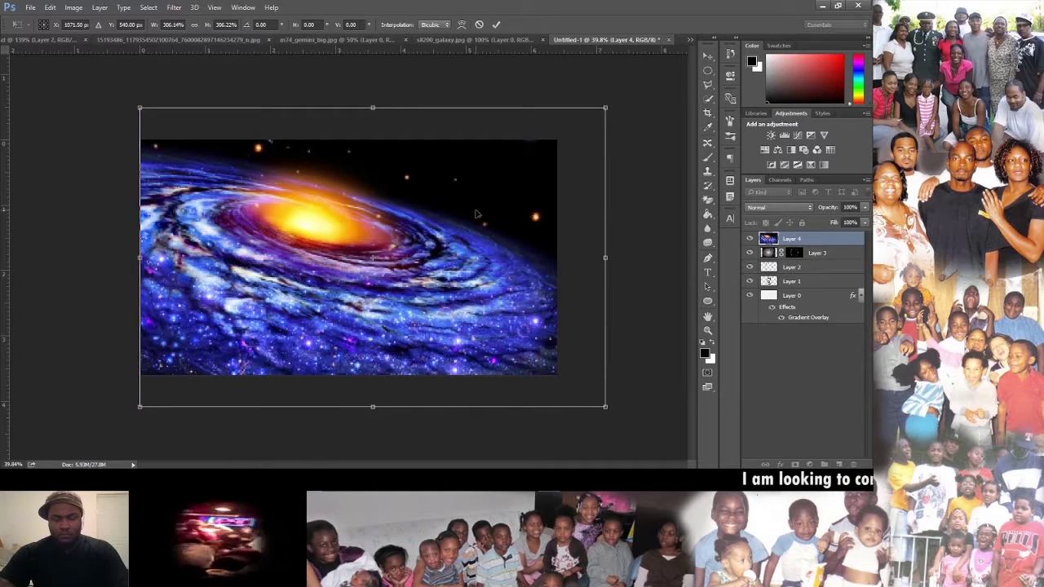
key("Return")
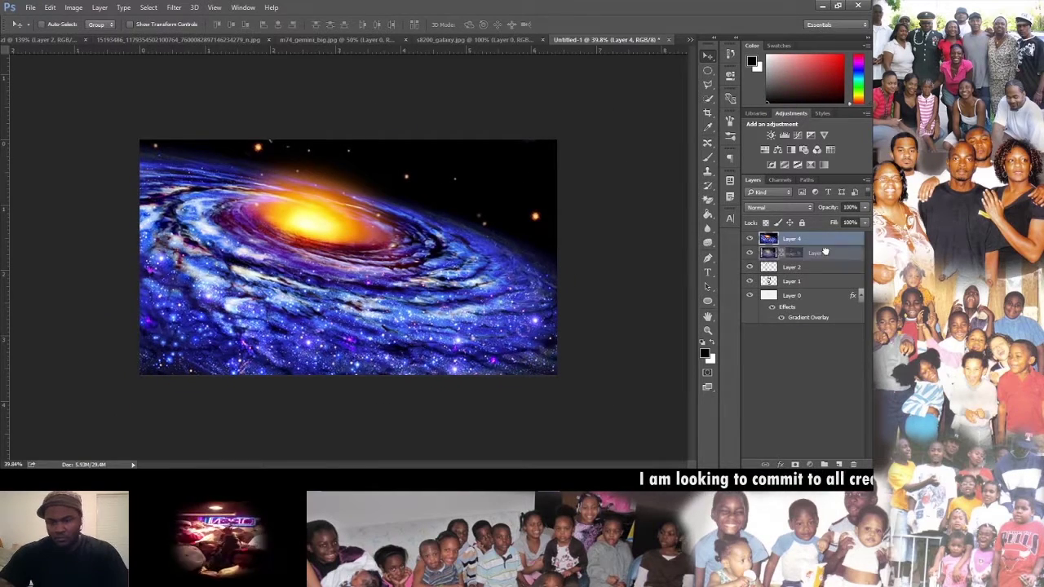
Move the galaxy layer below Layer 2 and mask it to the face artwork's shape
left_click_drag(825, 271, 778, 285)
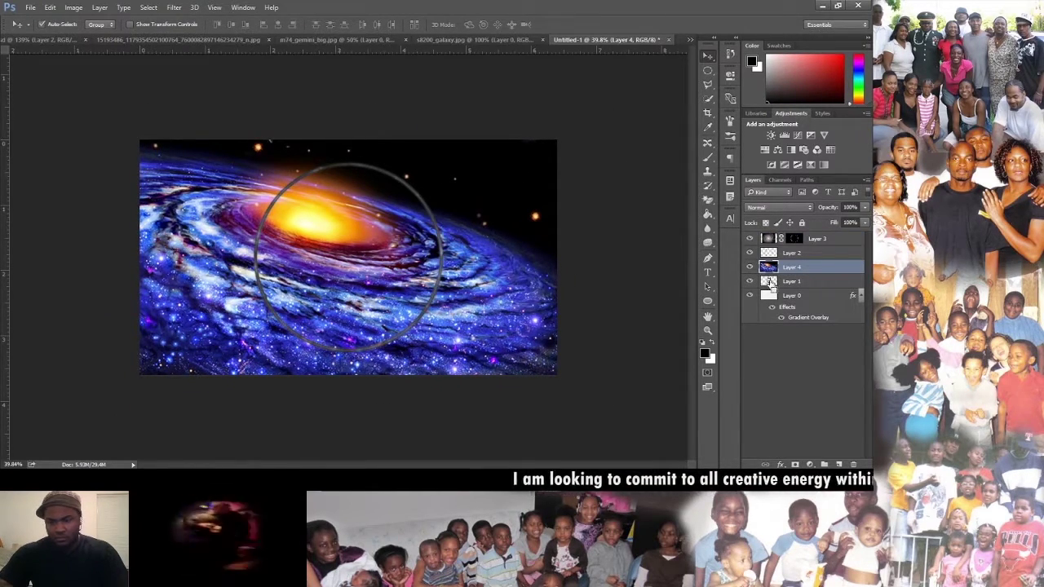
left_click(769, 281, "ctrl")
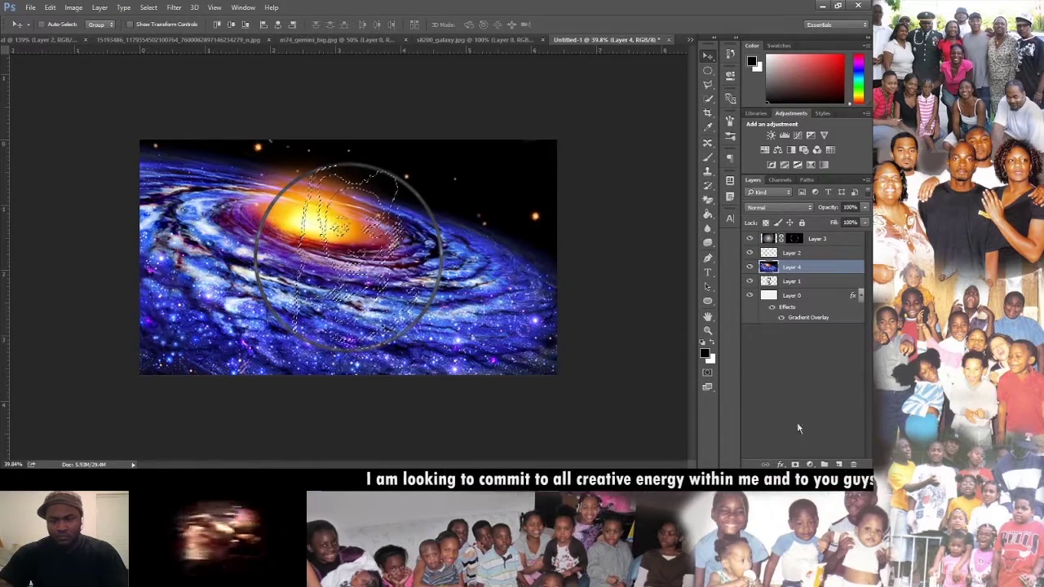
left_click(795, 464)
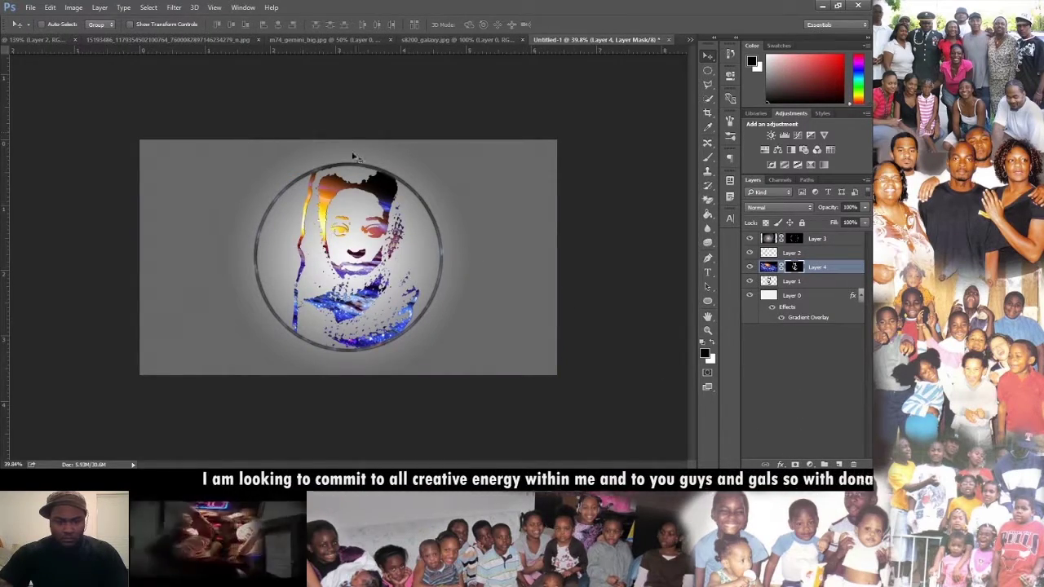
scroll(273, 139, "up", 2)
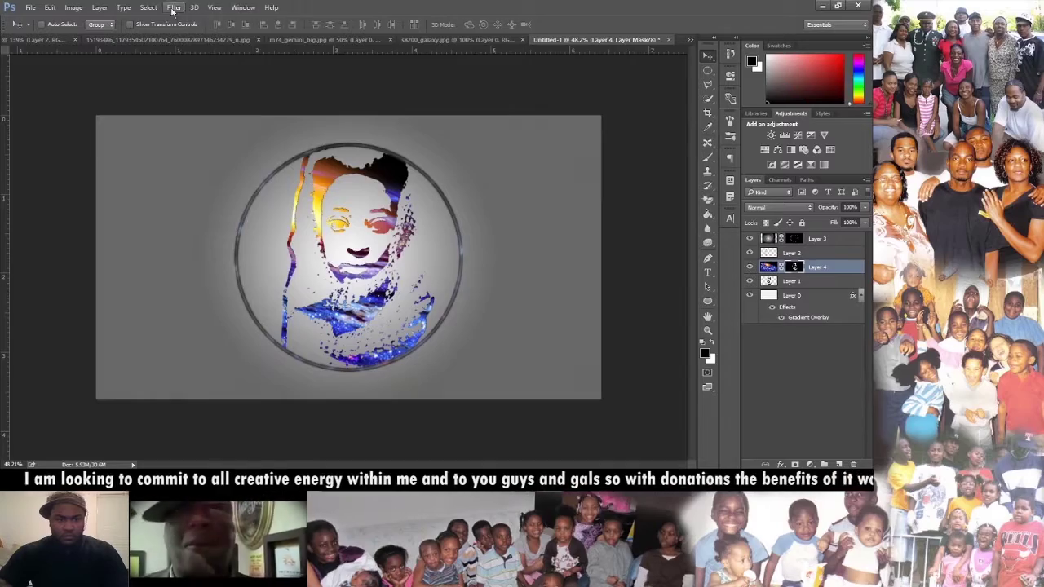
Blur the galaxy layer's mask with a 25-pixel Gaussian blur
left_click(174, 7)
left_click(347, 168)
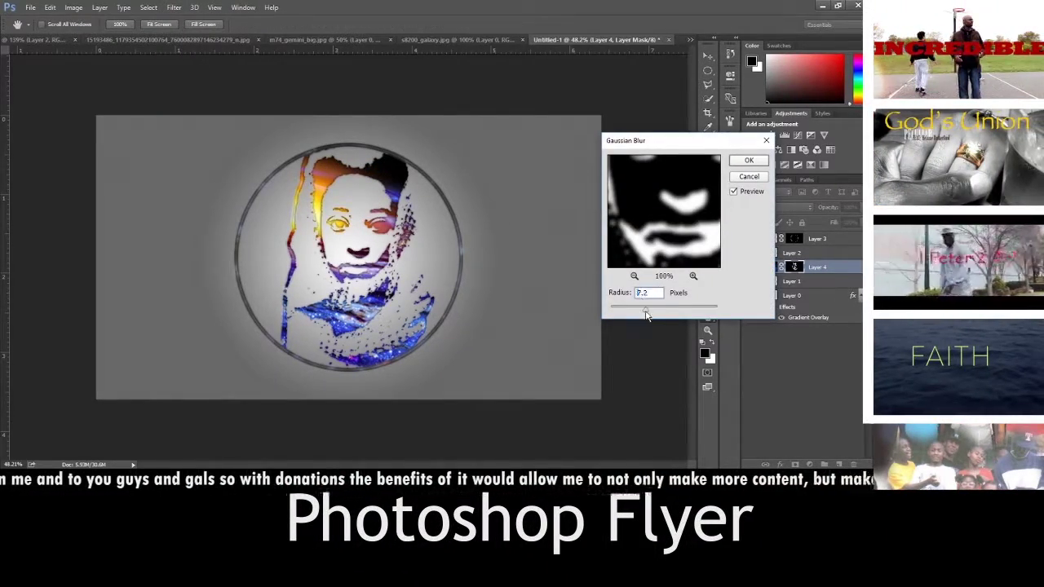
mouse_move(633, 309)
left_mouse_down()
mouse_move(660, 311)
mouse_move(652, 315)
left_mouse_up()
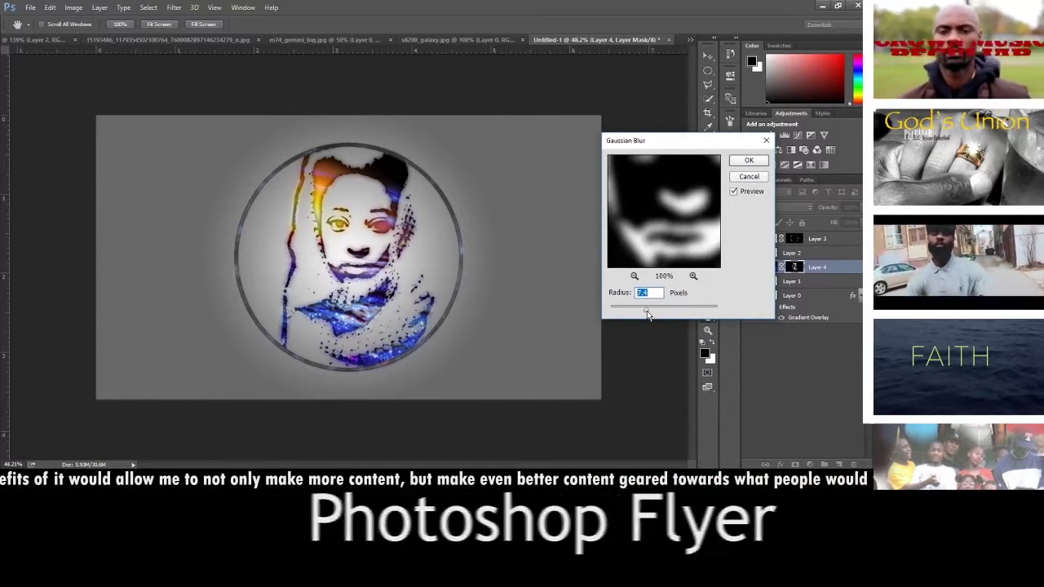
key("Return")
Unlink the mask, shift the galaxy image and cancel a blur, then undo the shift
left_click(782, 267)
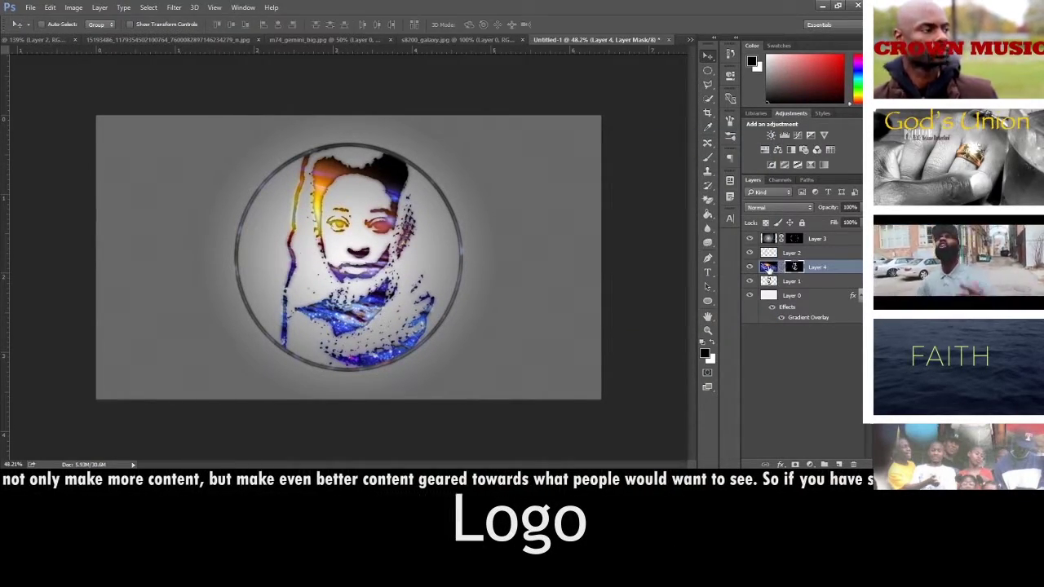
left_click(768, 267)
mouse_move(388, 174)
left_mouse_down()
mouse_move(387, 211)
mouse_move(436, 249)
mouse_move(456, 207)
mouse_move(445, 215)
left_mouse_up()
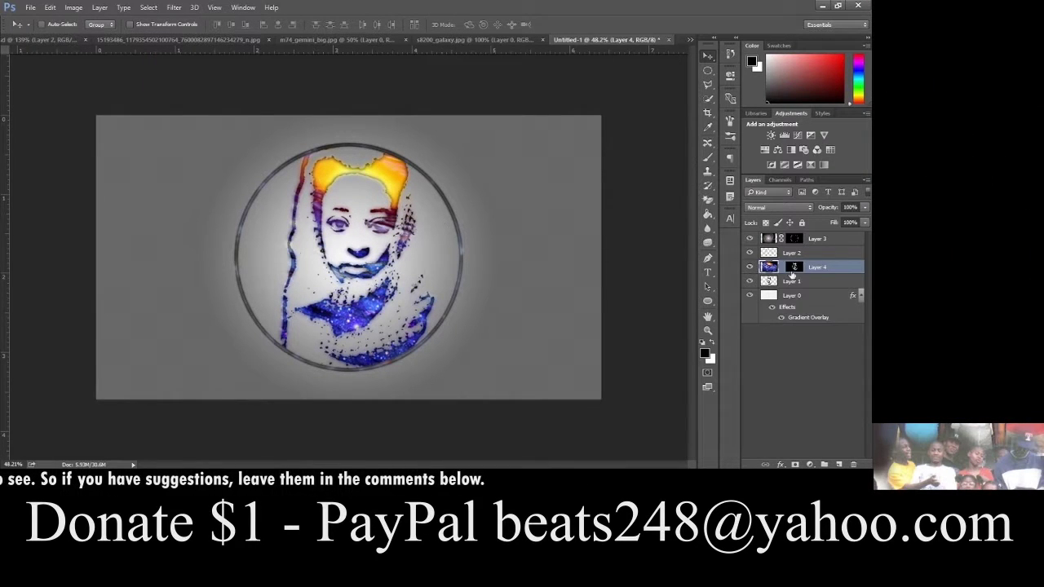
left_click(174, 7)
mouse_move(179, 128)
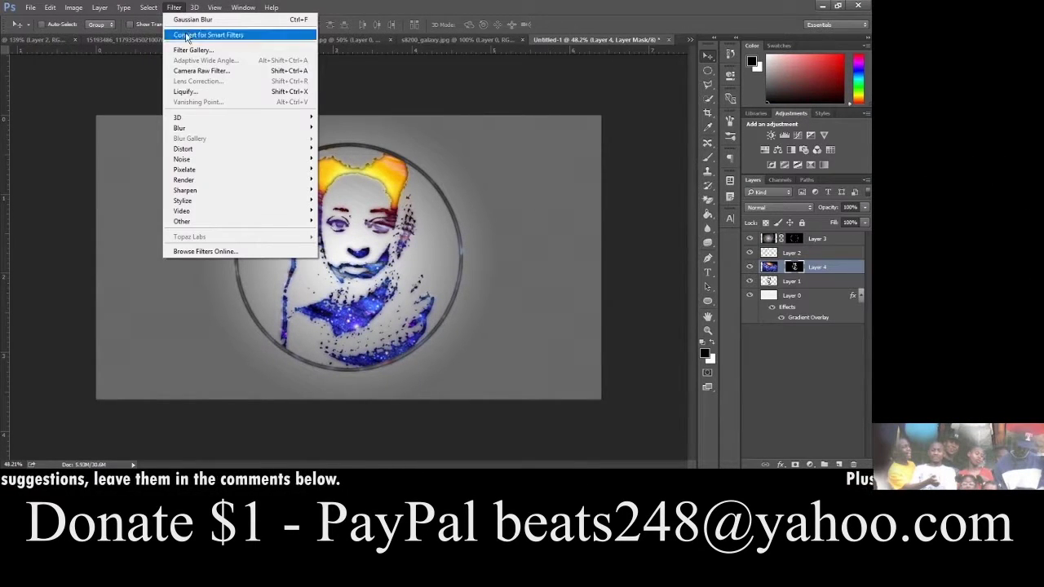
left_click(347, 169)
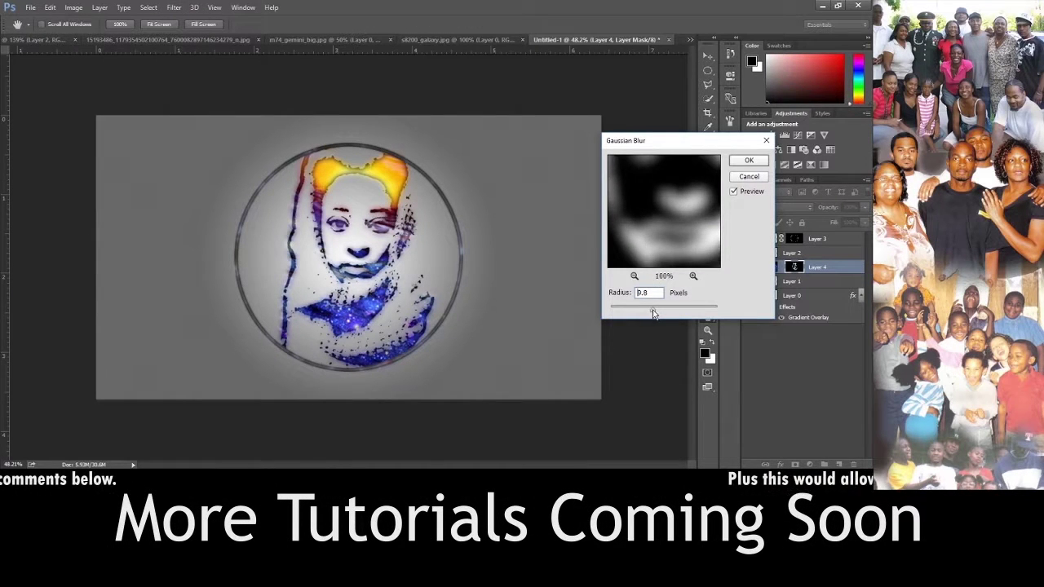
left_click(751, 178)
left_click(769, 267)
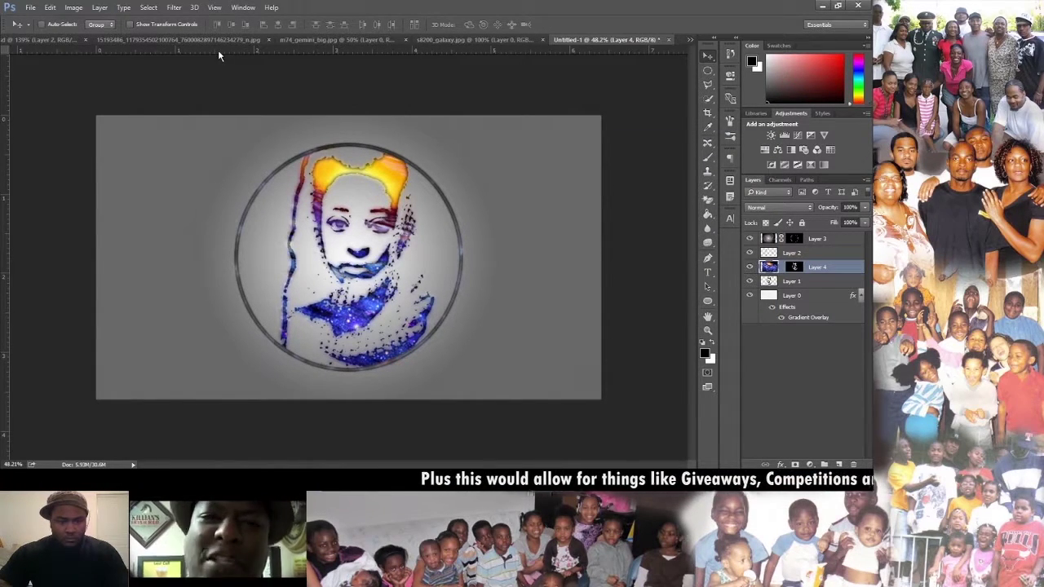
left_click(42, 23)
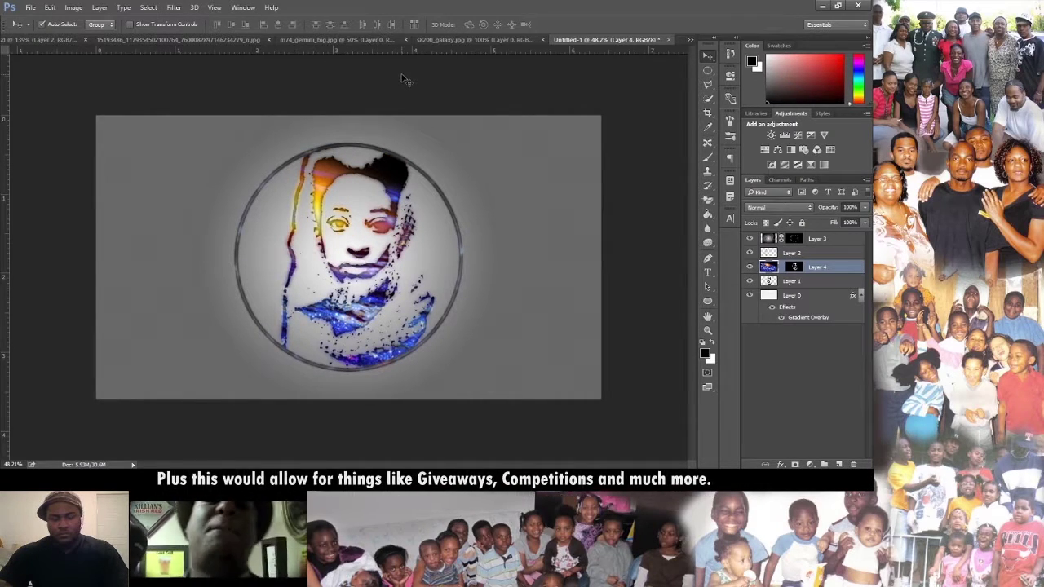
key("ctrl+z")
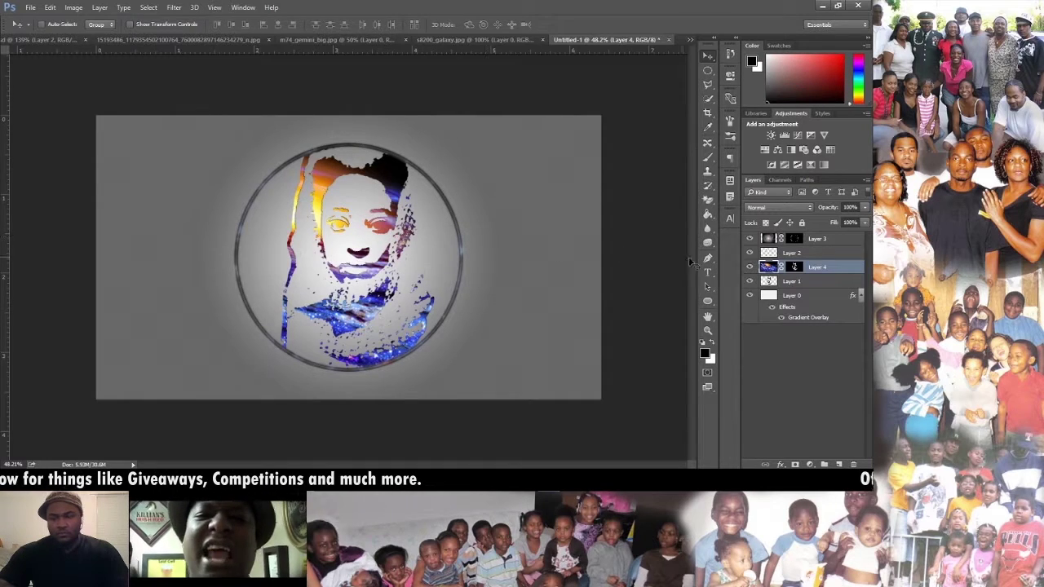
Apply a Gaussian blur of about 16 pixels to the galaxy image
left_click(175, 8)
mouse_move(179, 128)
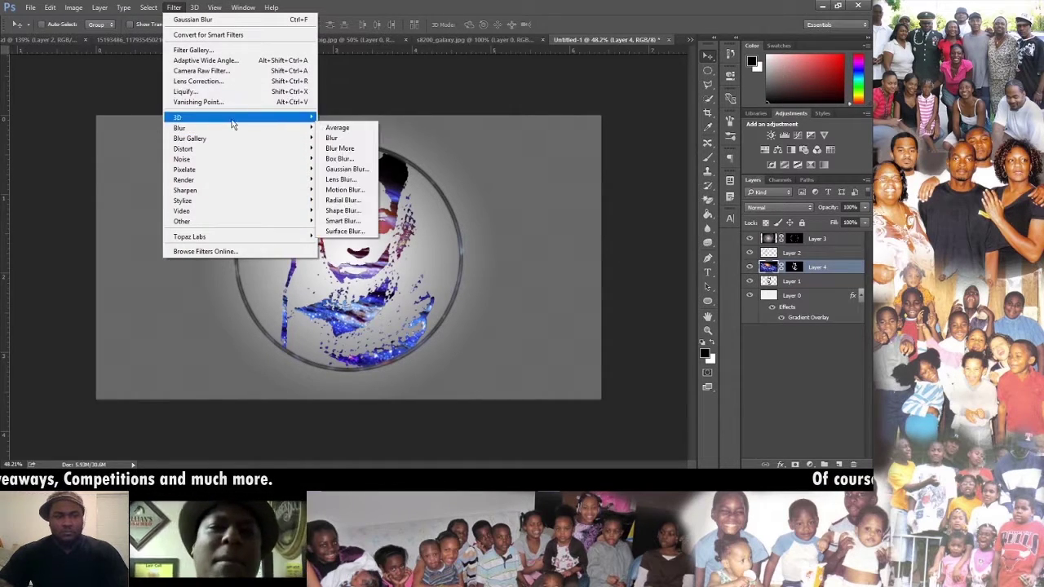
left_click(346, 169)
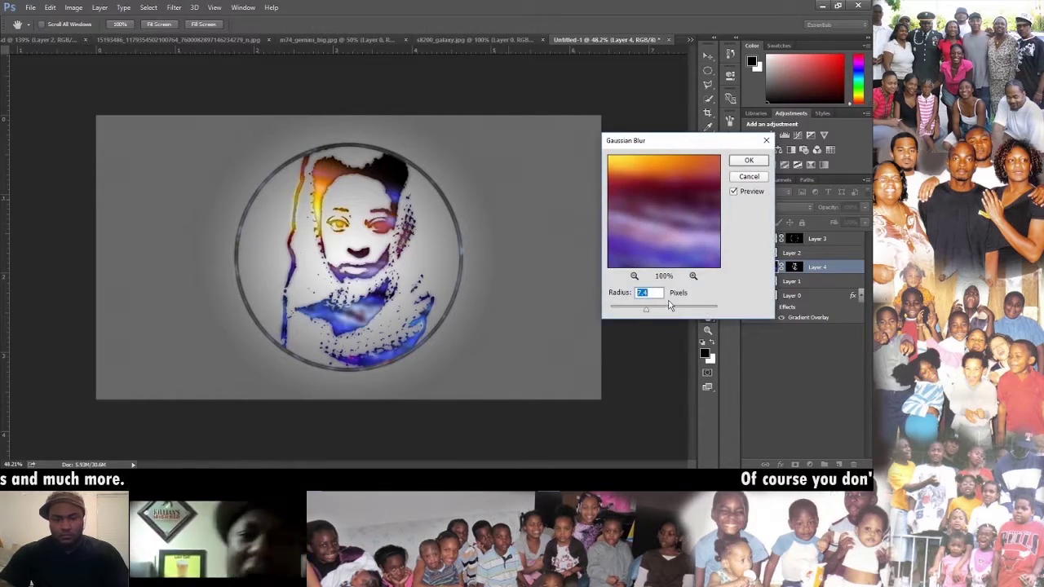
left_click_drag(647, 312, 652, 315)
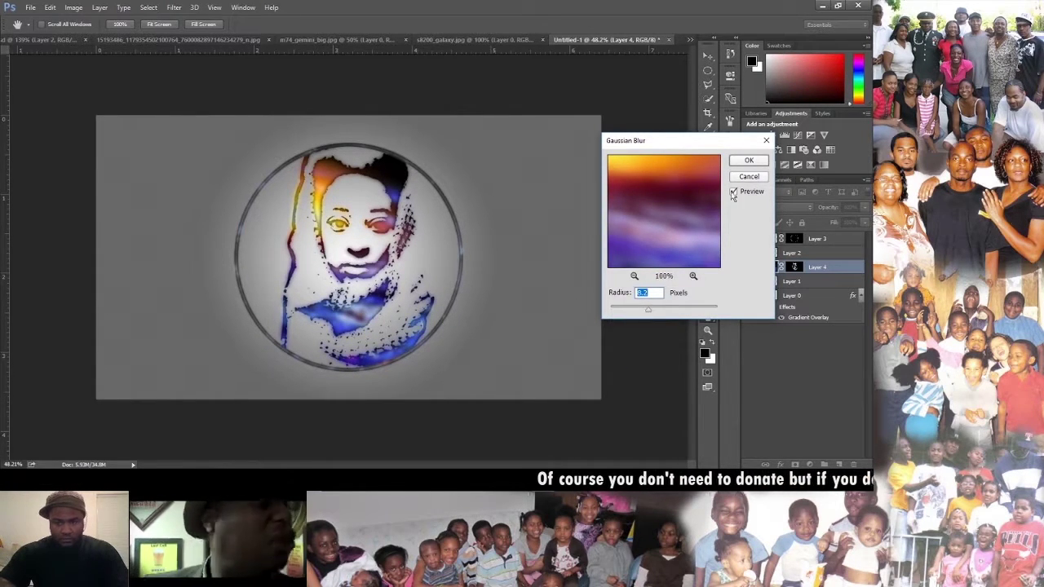
left_click(748, 160)
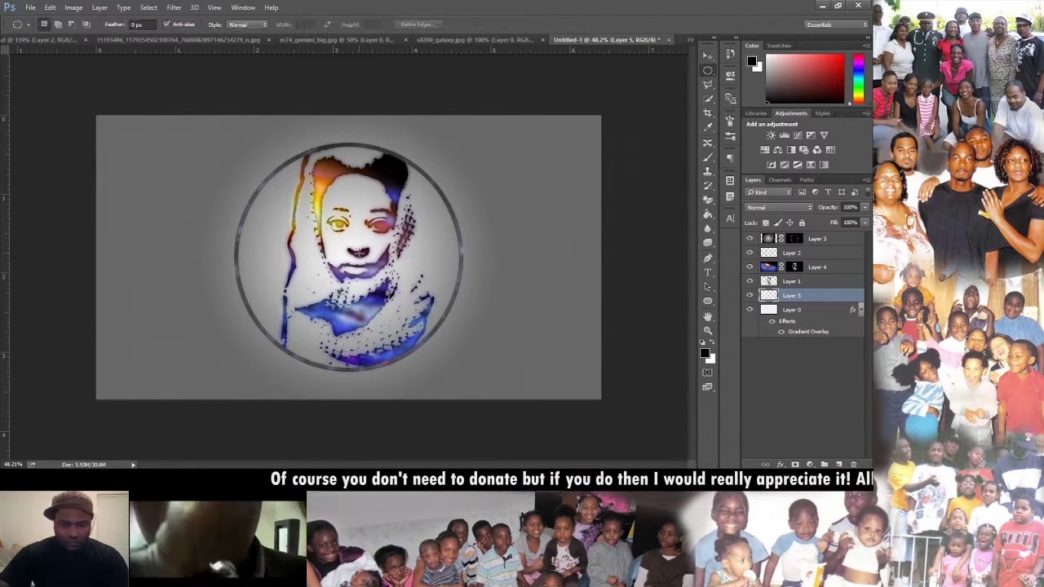
Fill a circular selection inside the badge ring with the Red, Green gradient on Layer 5
left_click_drag(356, 252, 478, 356)
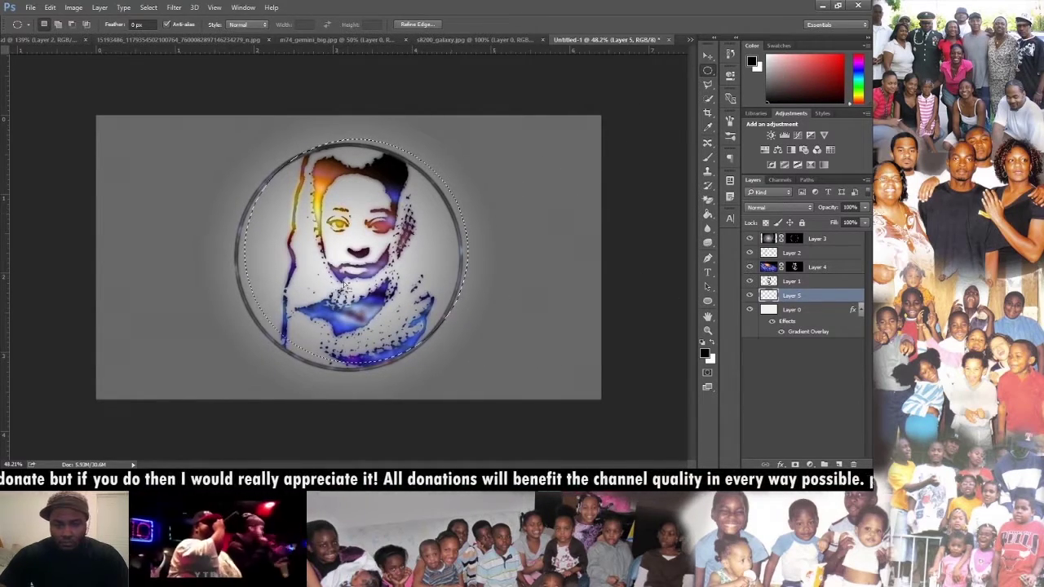
left_click_drag(346, 287, 368, 257)
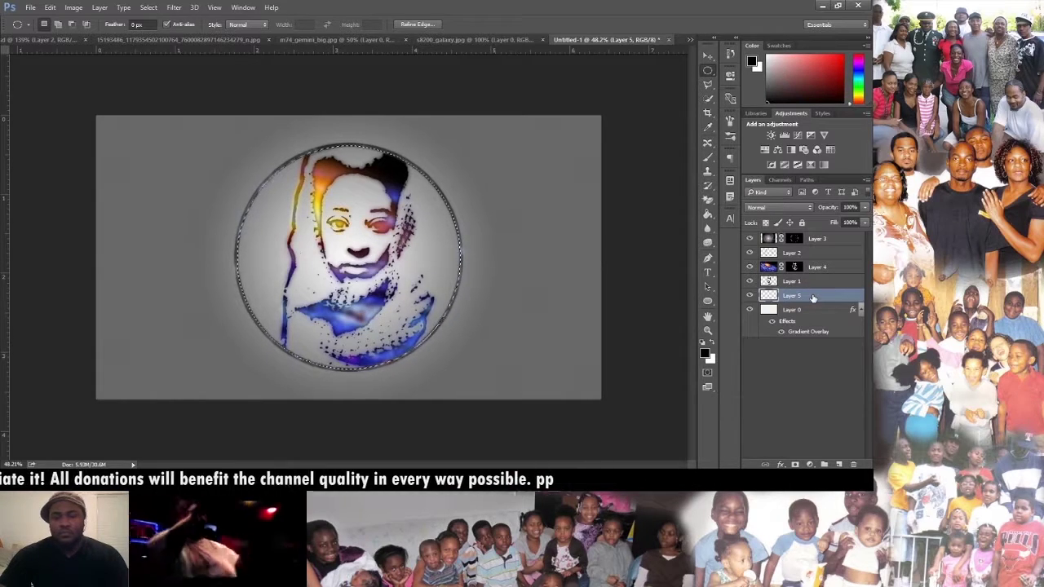
left_click(709, 228)
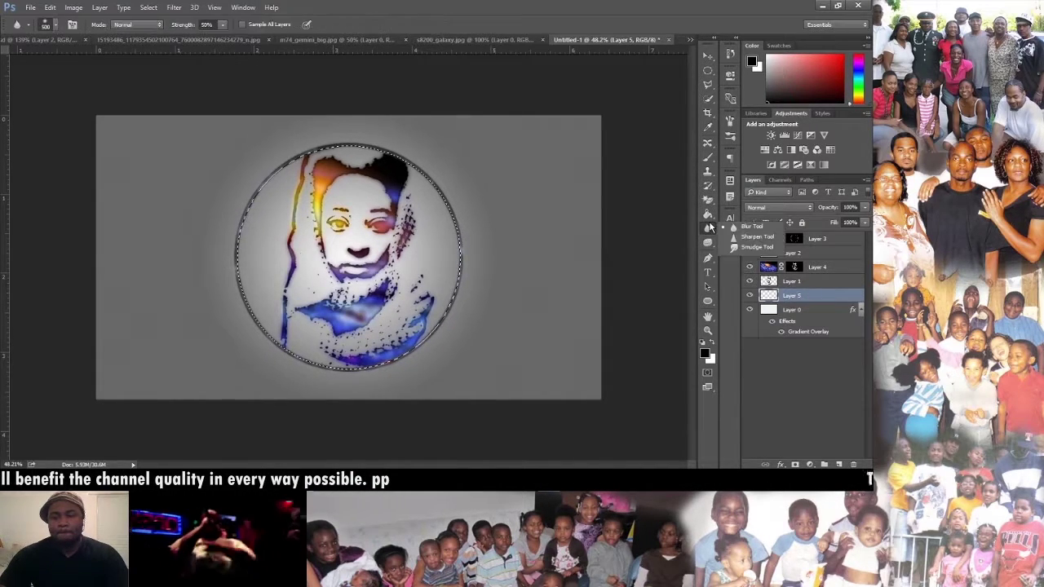
left_click(708, 202)
left_click(707, 215)
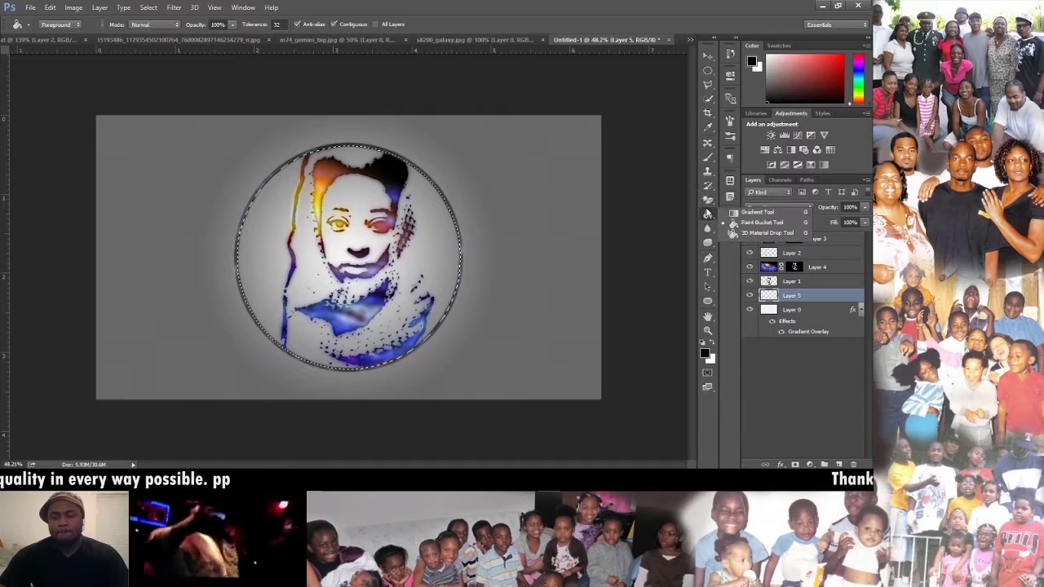
left_click(74, 27)
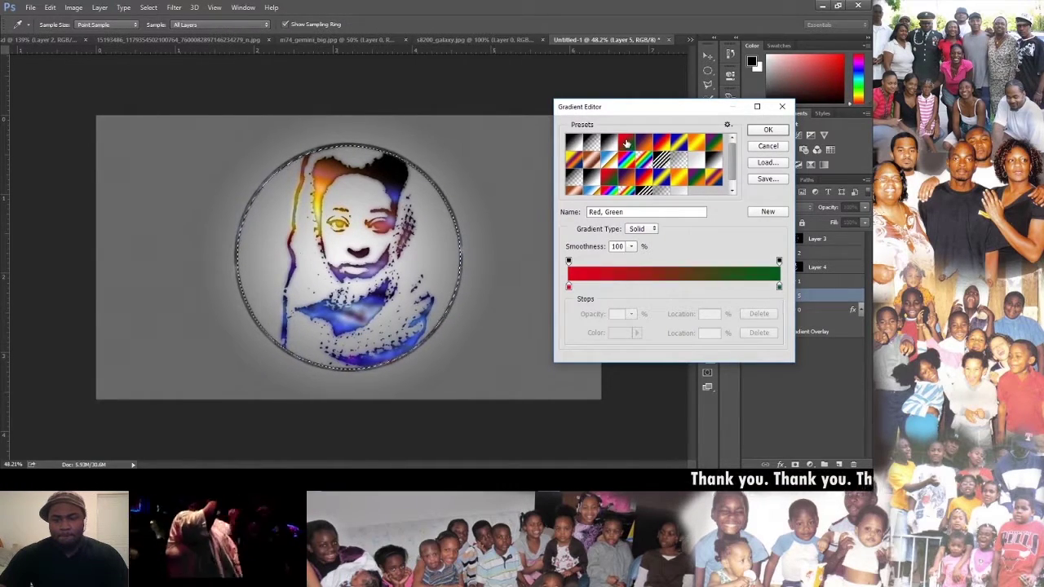
left_click(765, 130)
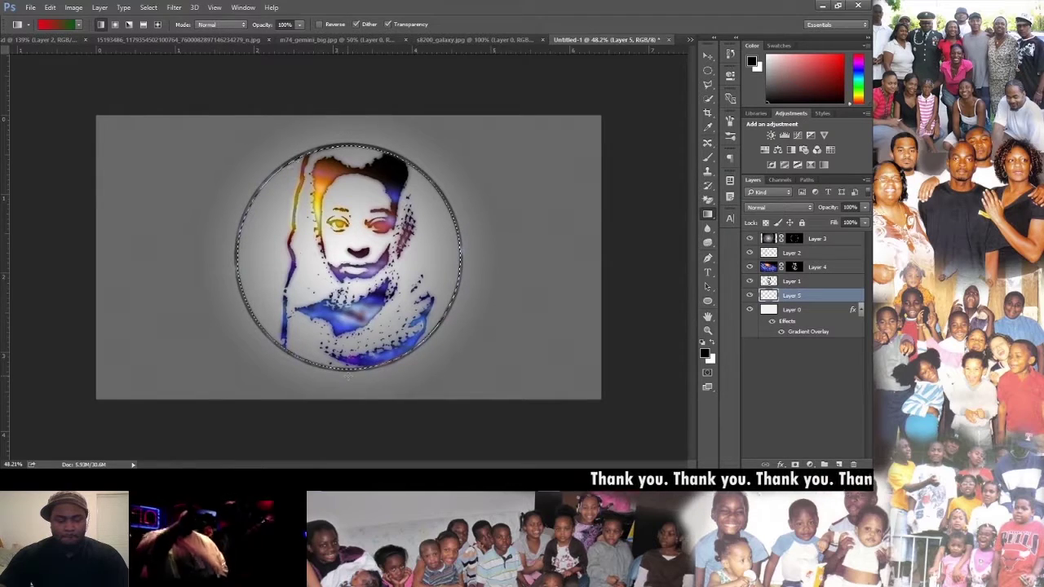
left_click_drag(349, 350, 349, 163)
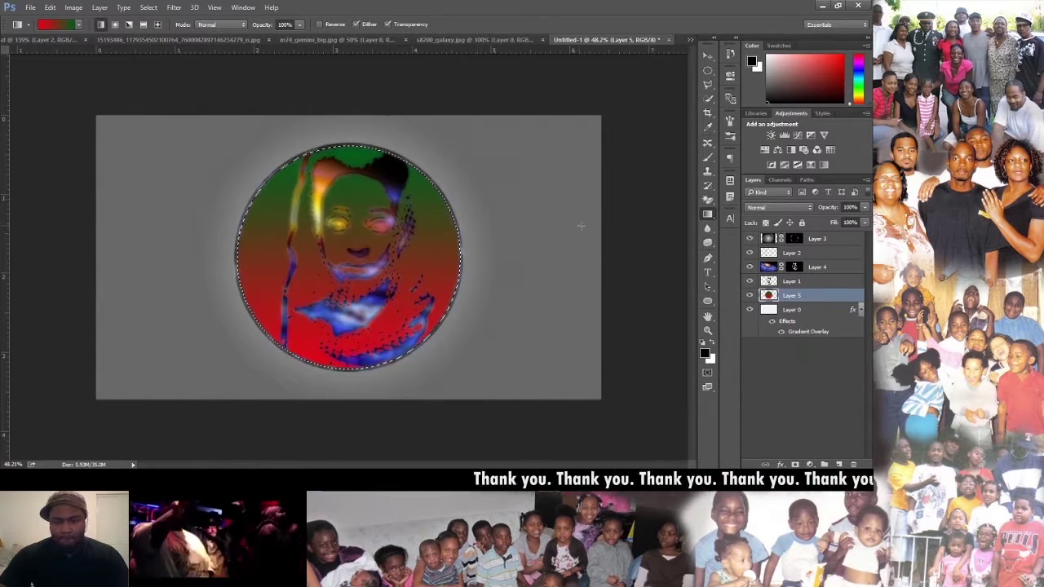
Lower Layer 5's opacity to 18% and deselect the circle
key("shift+Down")
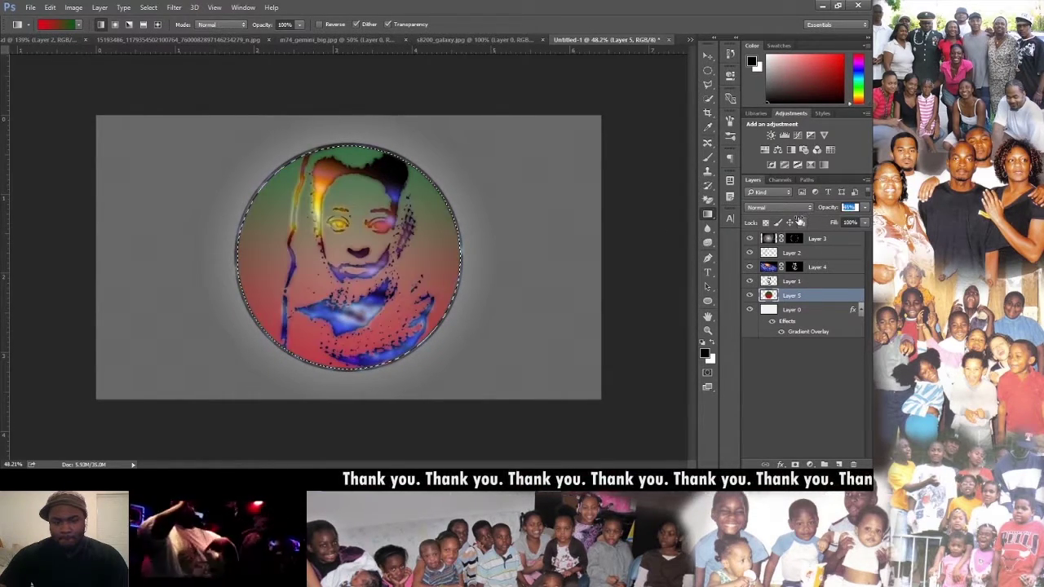
key("shift+Down")
key("shift+Down")
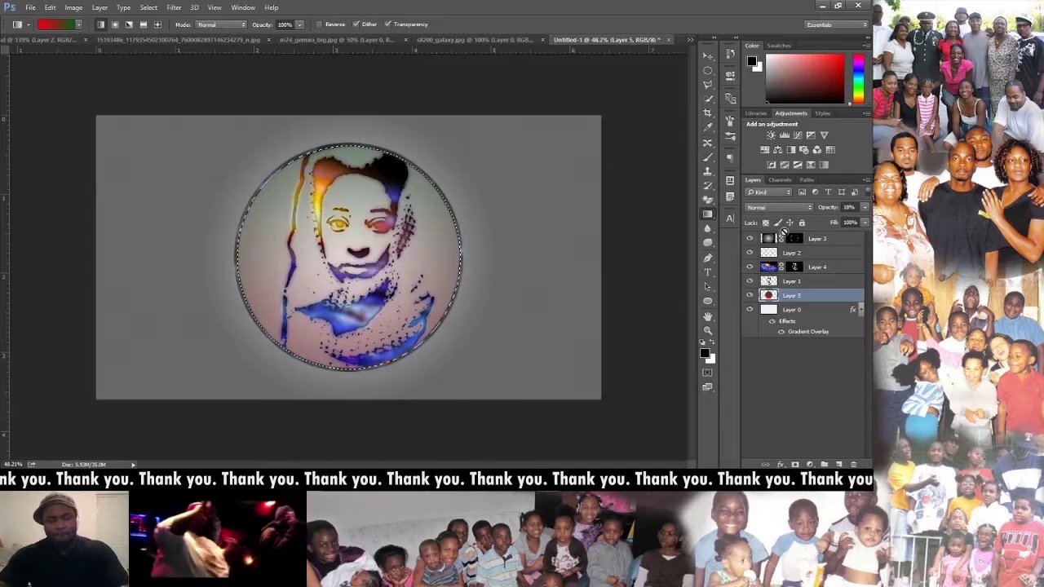
key("ctrl+d")
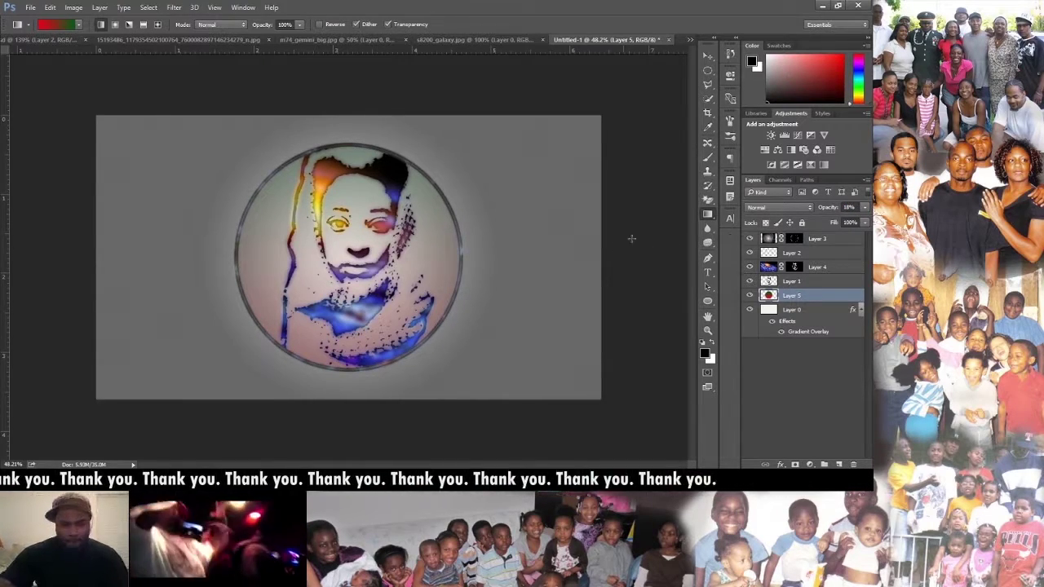
Duplicate Layer 2 and give the ring layer a black Color Overlay
left_click(819, 255)
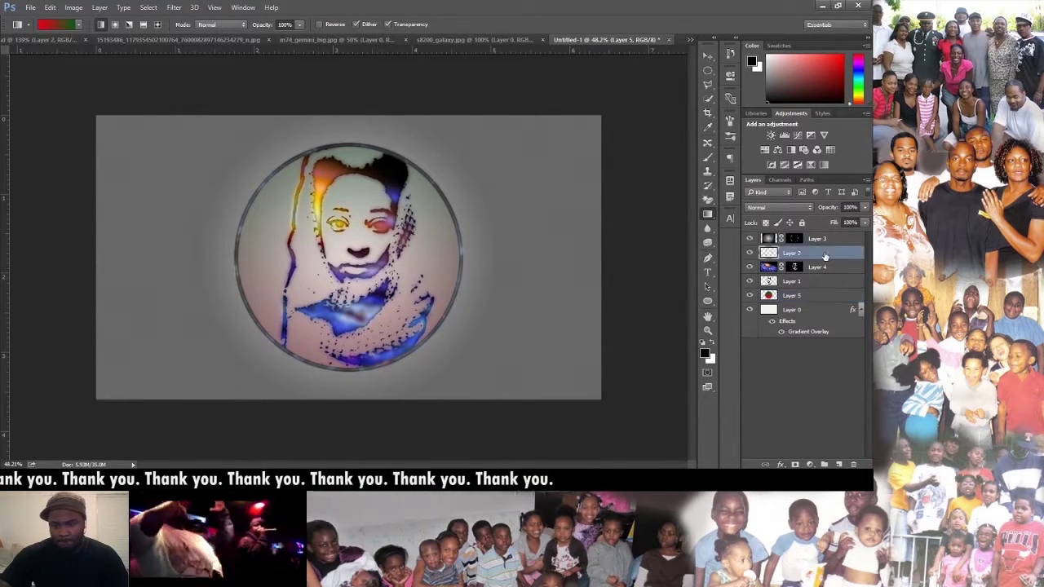
key("ctrl+j")
left_click(822, 268)
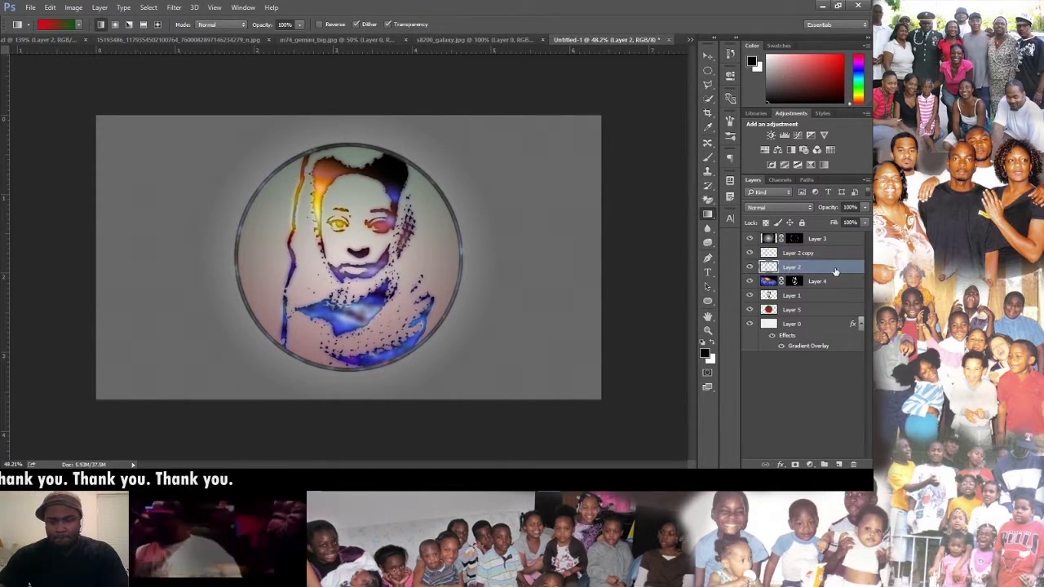
left_click_drag(496, 119, 638, 115)
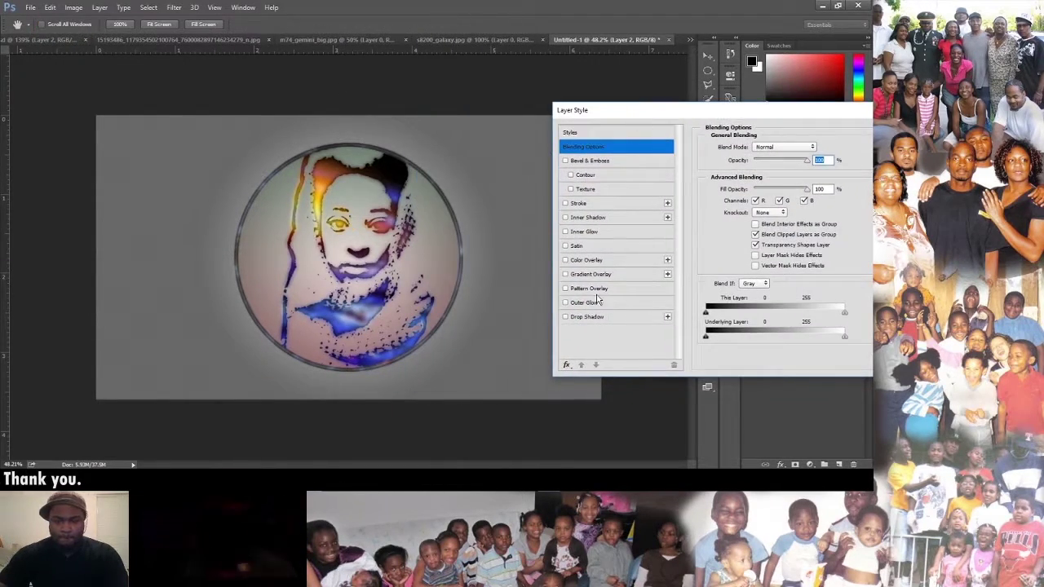
left_click(594, 261)
left_click(818, 147)
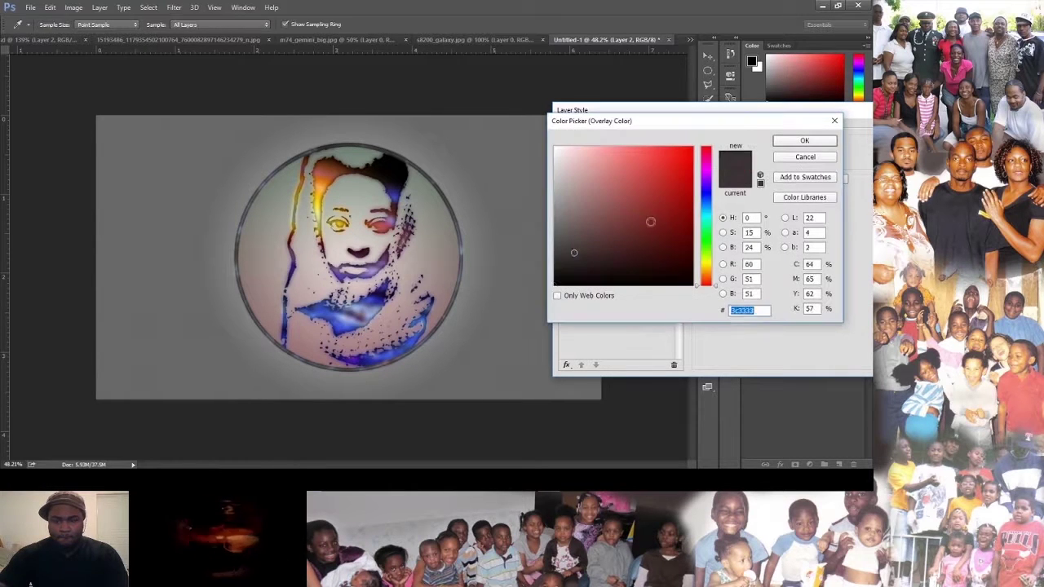
left_click(778, 154)
left_click_drag(792, 116, 642, 122)
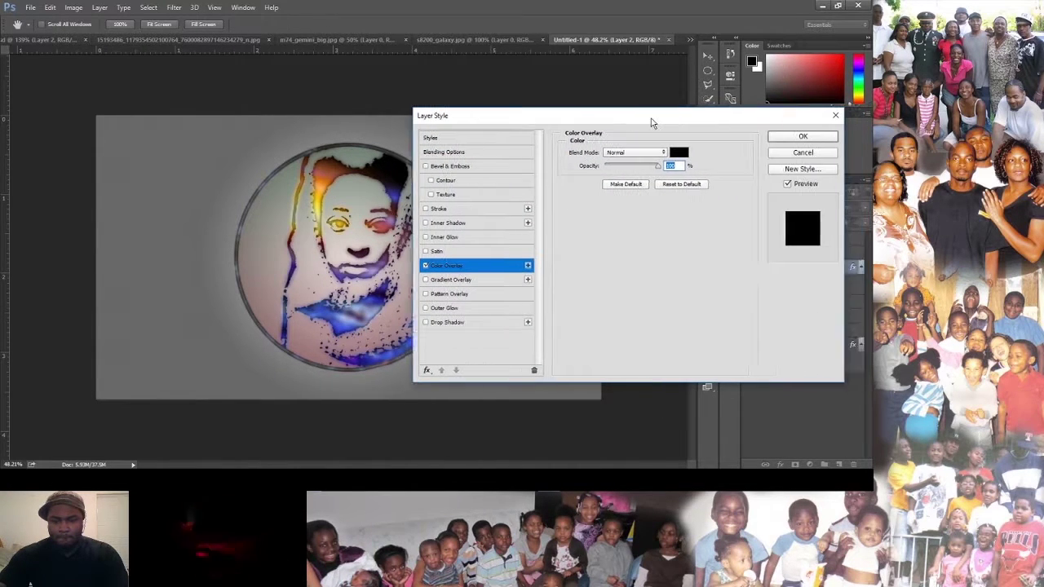
left_click(769, 137)
Gaussian-blur the black ring layer and shrink it to about 97%
left_click(173, 8)
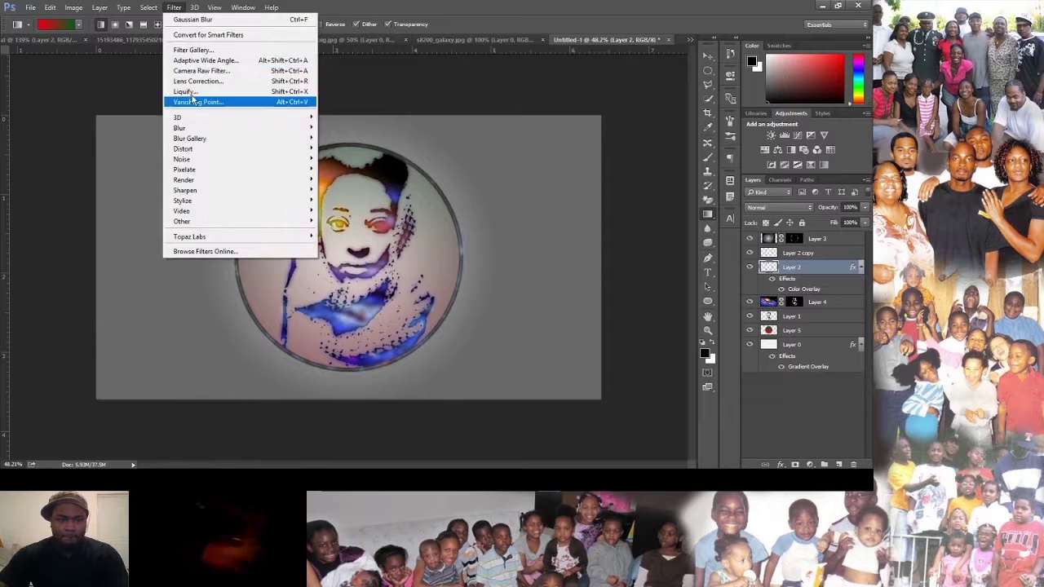
left_click(347, 170)
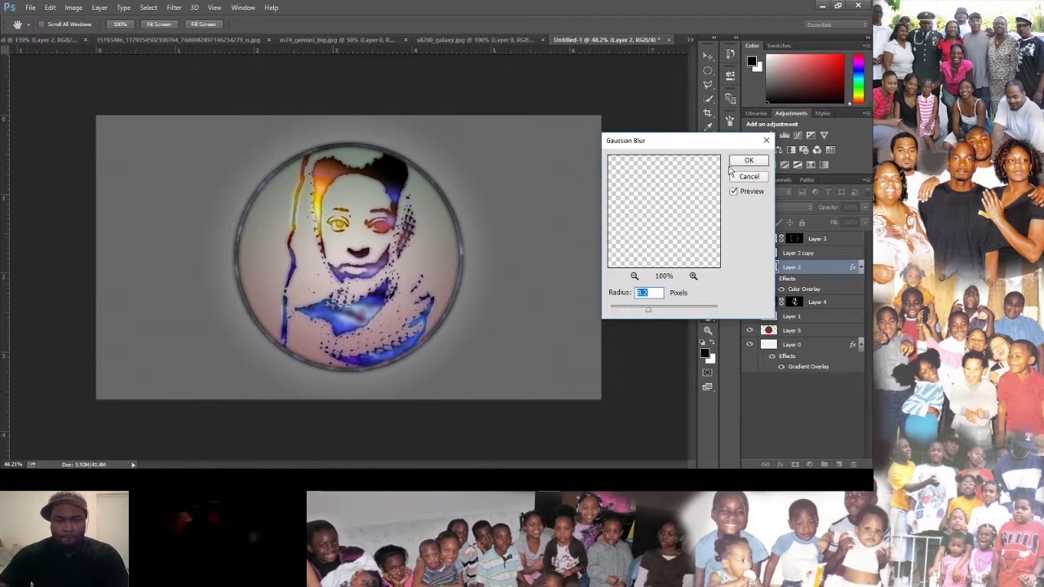
left_click_drag(681, 141, 718, 145)
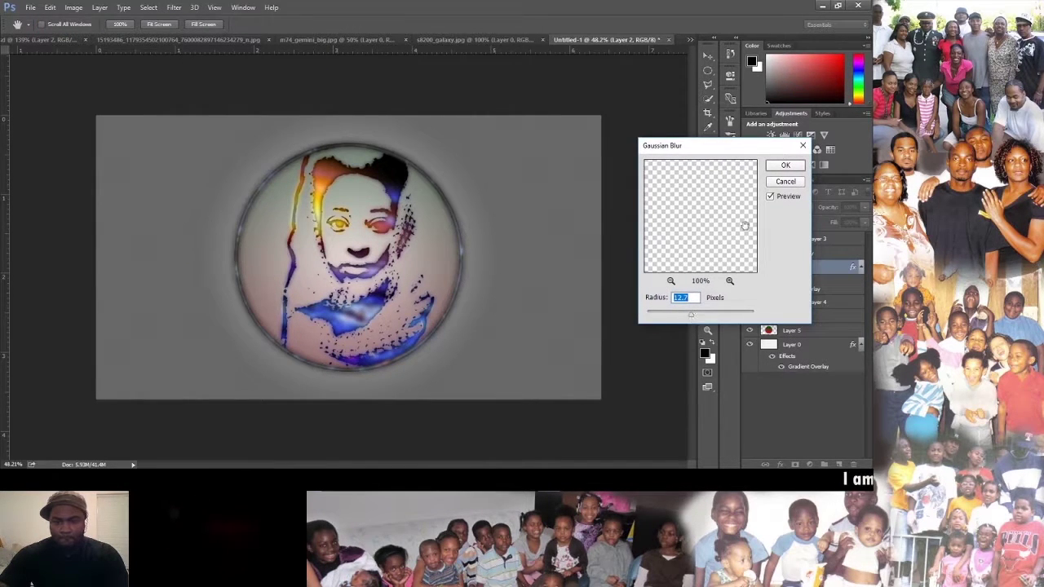
key("Return")
key("ctrl+t")
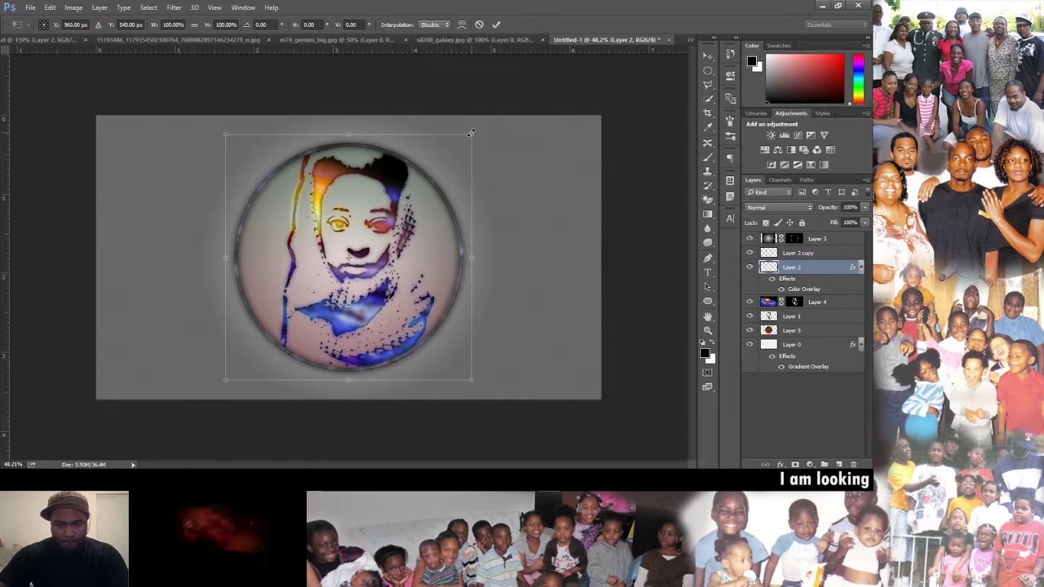
left_click_drag(470, 132, 468, 137)
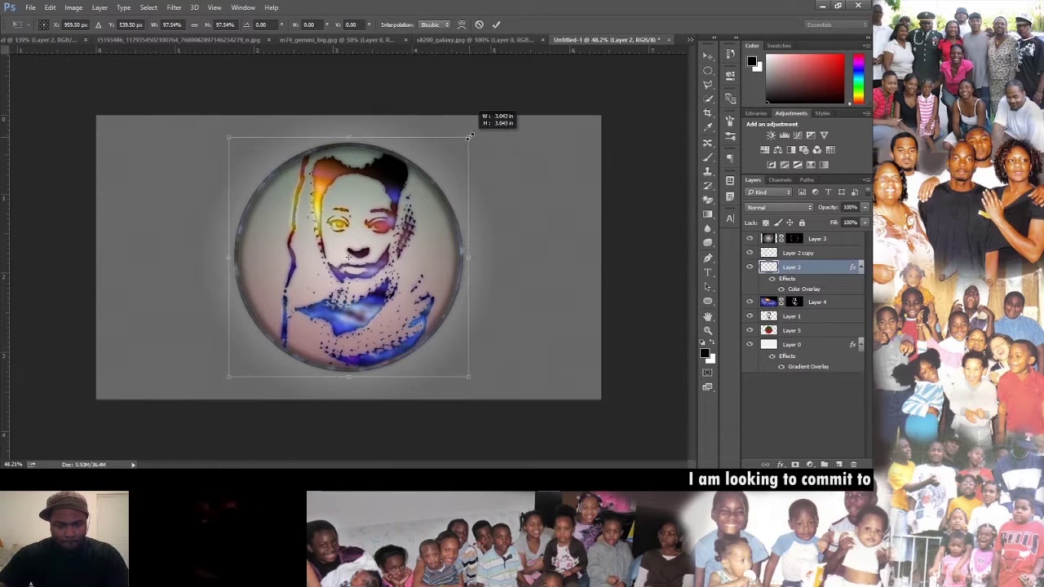
key("Return")
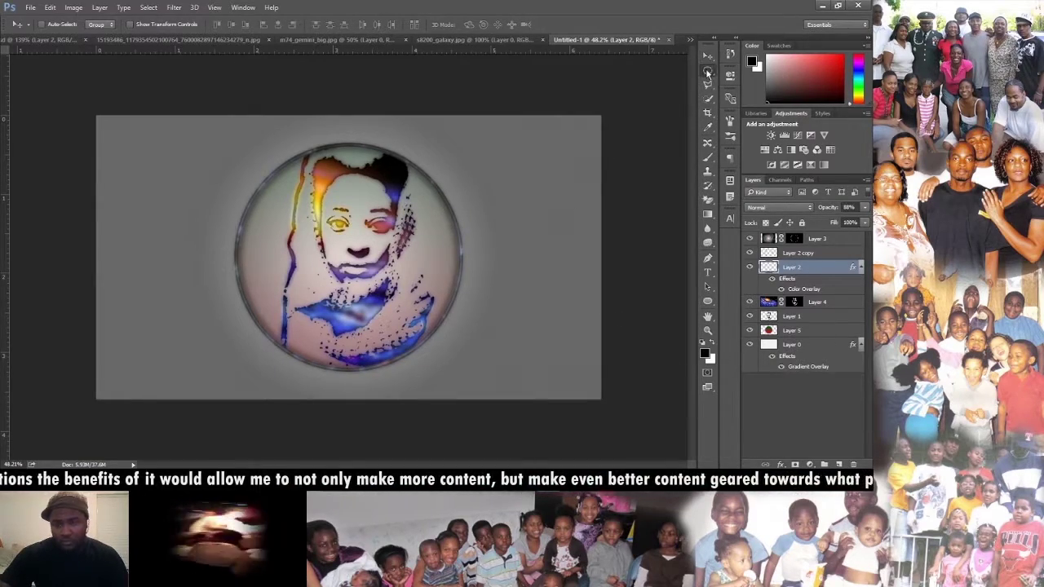
Draw an elliptical selection over the face and add a new layer below the ring layers
left_click_drag(264, 186, 455, 302)
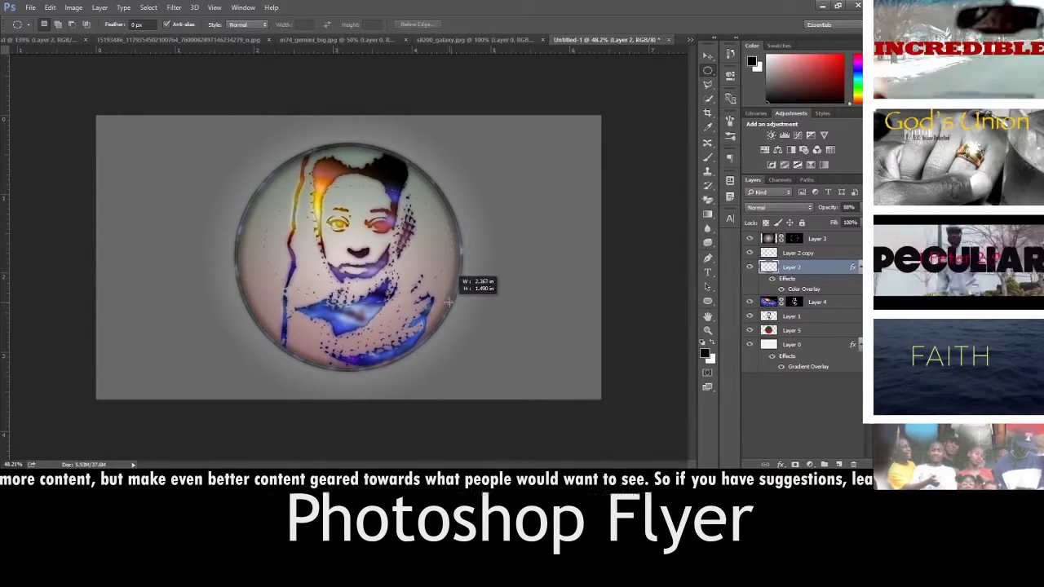
left_click_drag(455, 302, 454, 301)
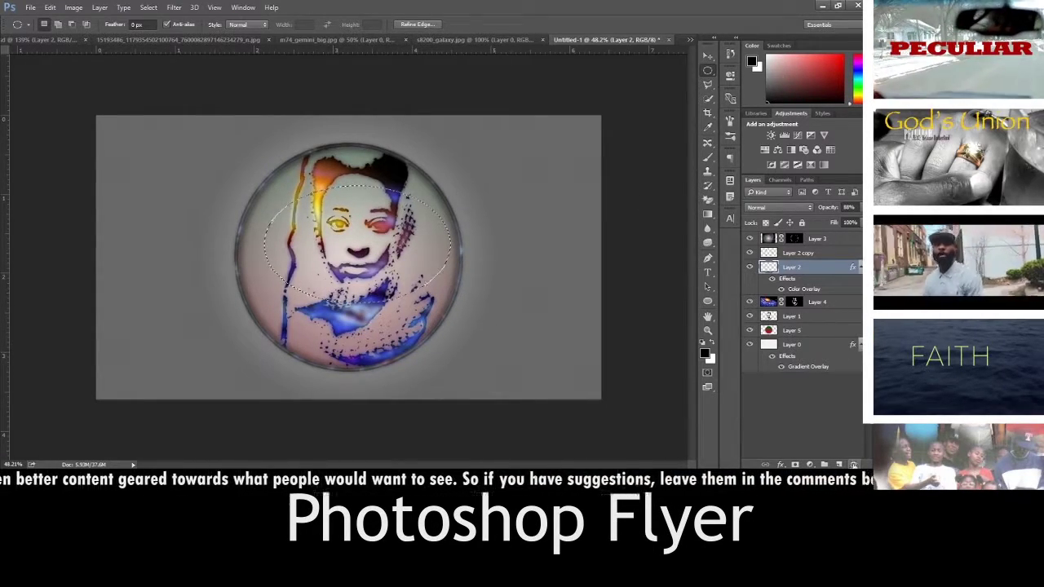
key("ctrl+j")
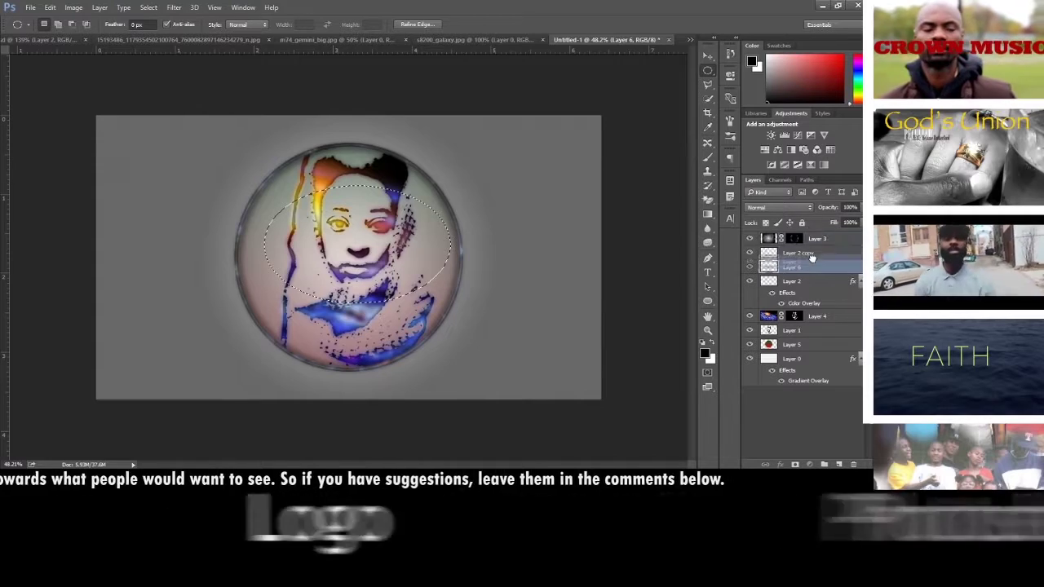
left_click_drag(812, 269, 811, 237)
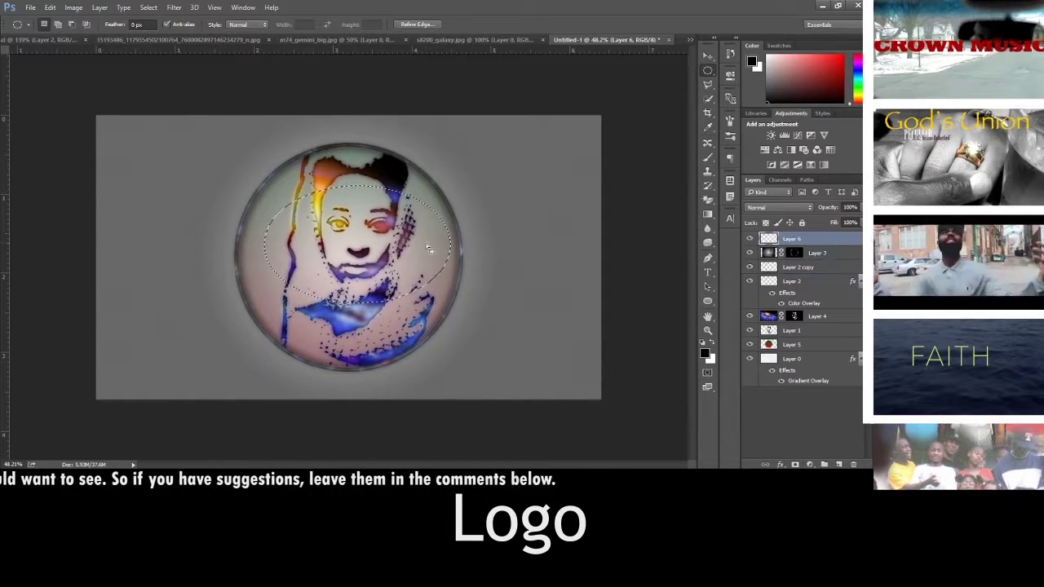
left_click_drag(365, 239, 357, 204)
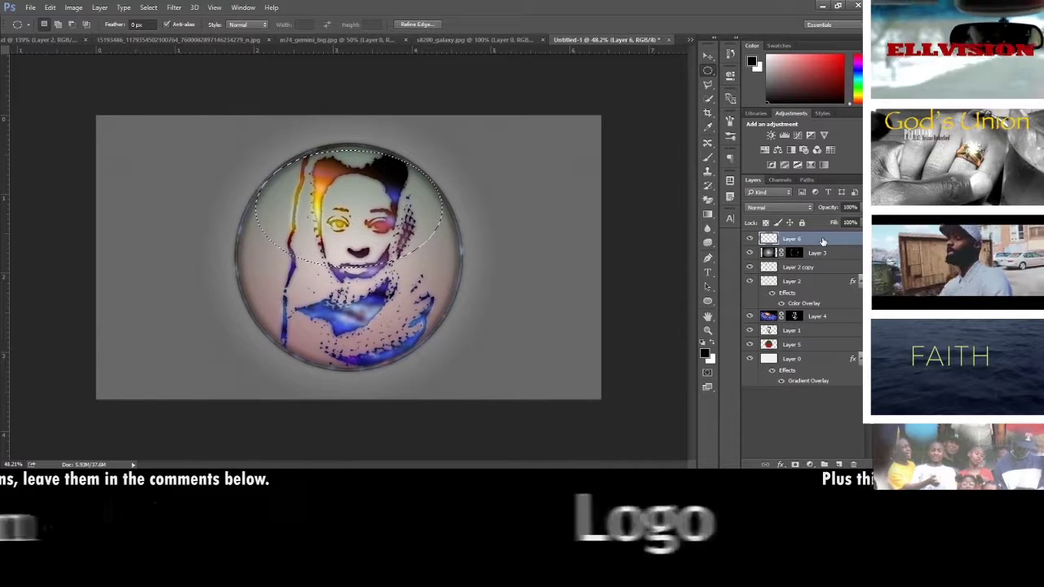
left_click_drag(812, 302, 820, 304)
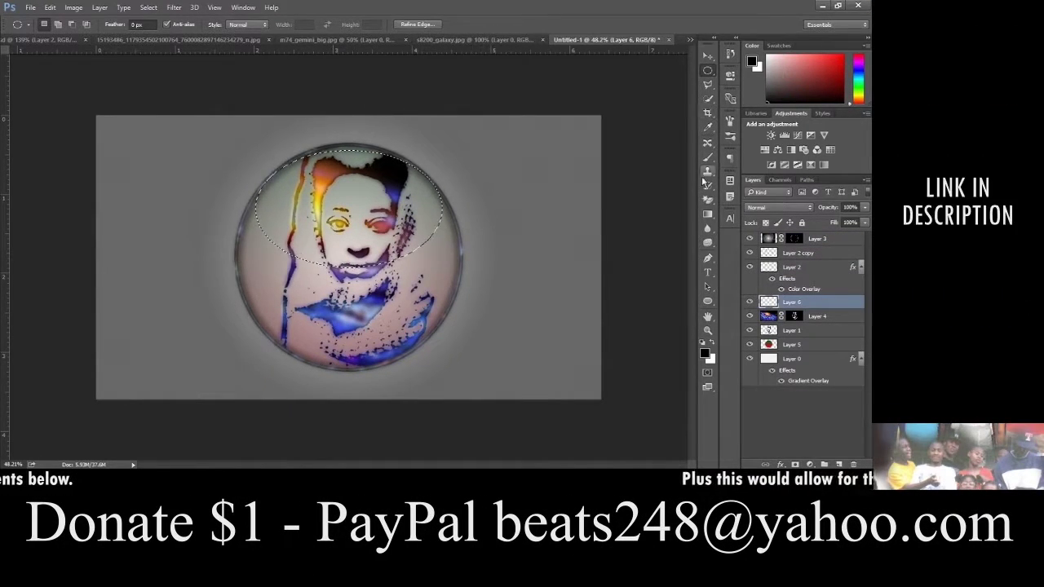
Fill the ellipse with white, deselect, and lower the highlight's opacity
left_click(710, 215)
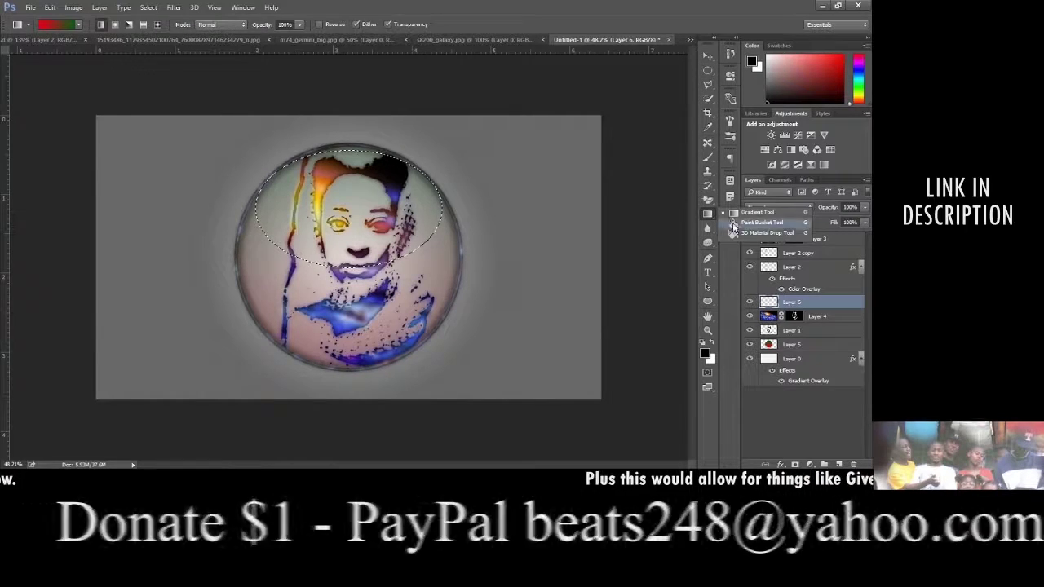
key("x")
left_click(437, 228)
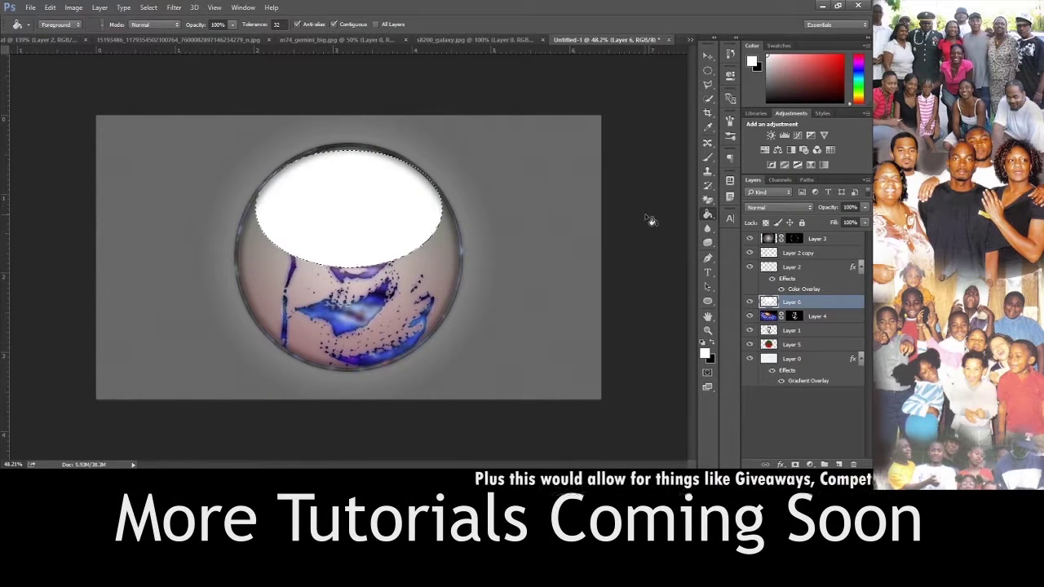
key("ctrl+d")
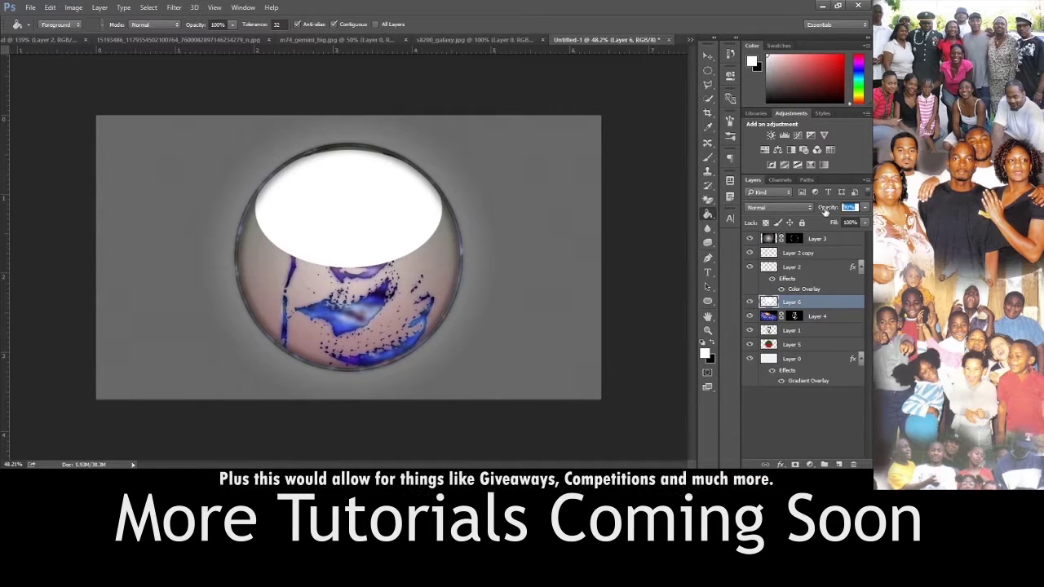
left_click_drag(829, 209, 791, 224)
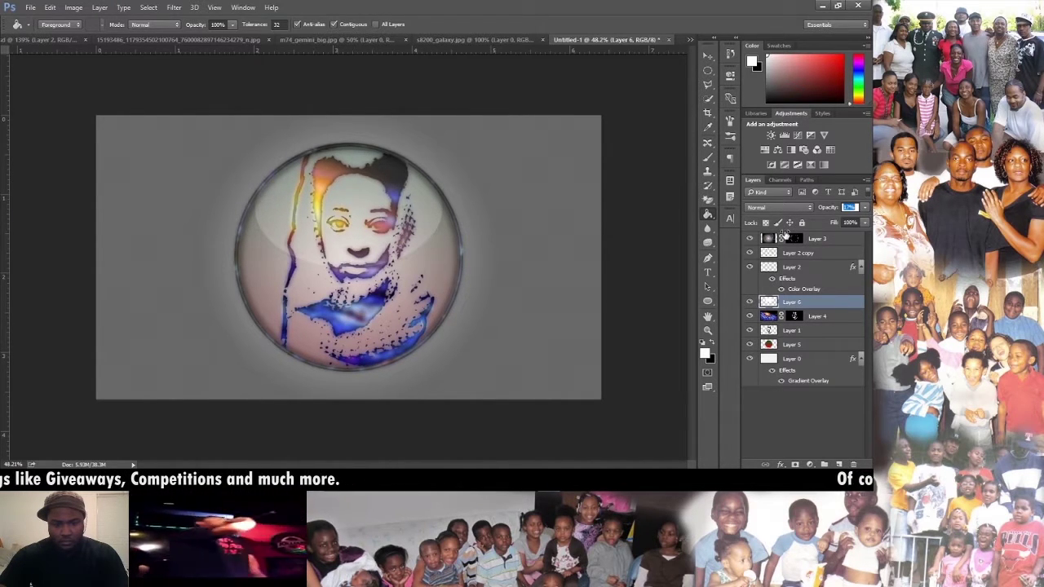
Lay a gradient inside the face ellipse on Layer 6 at about 12% opacity, then add Layer 7
left_click(708, 214)
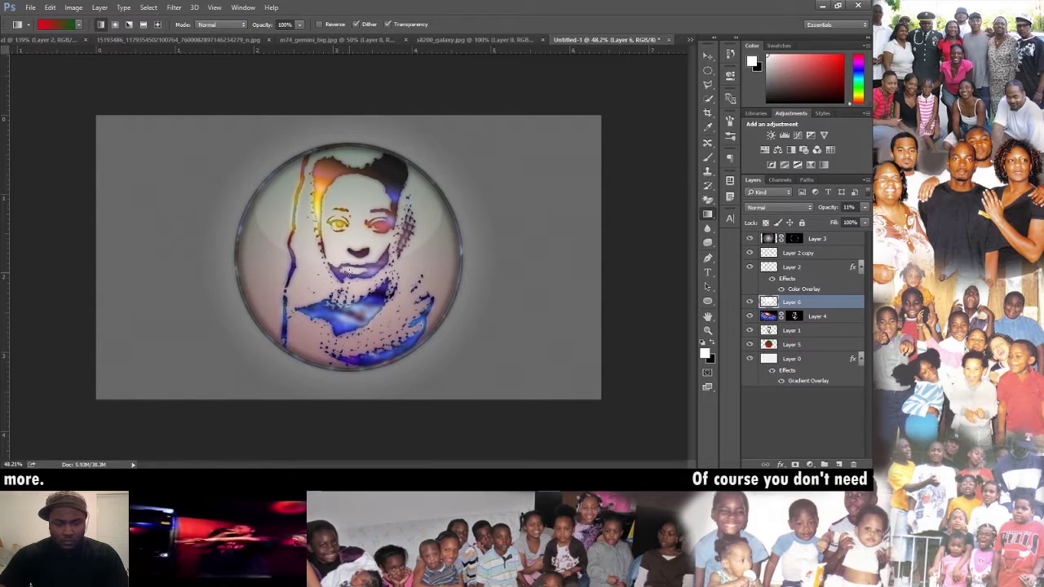
left_click_drag(359, 383, 367, 188)
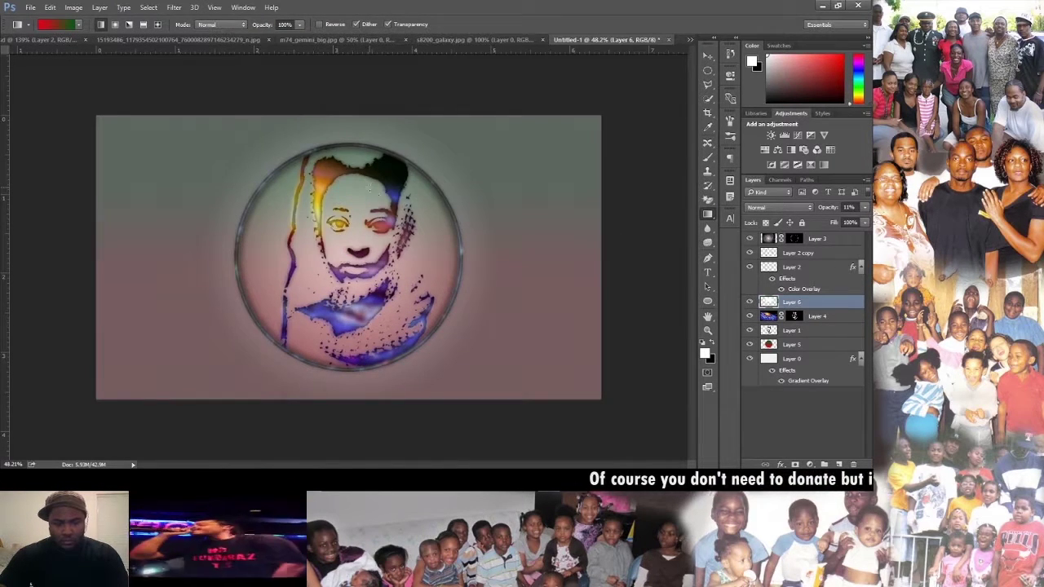
key("ctrl+z")
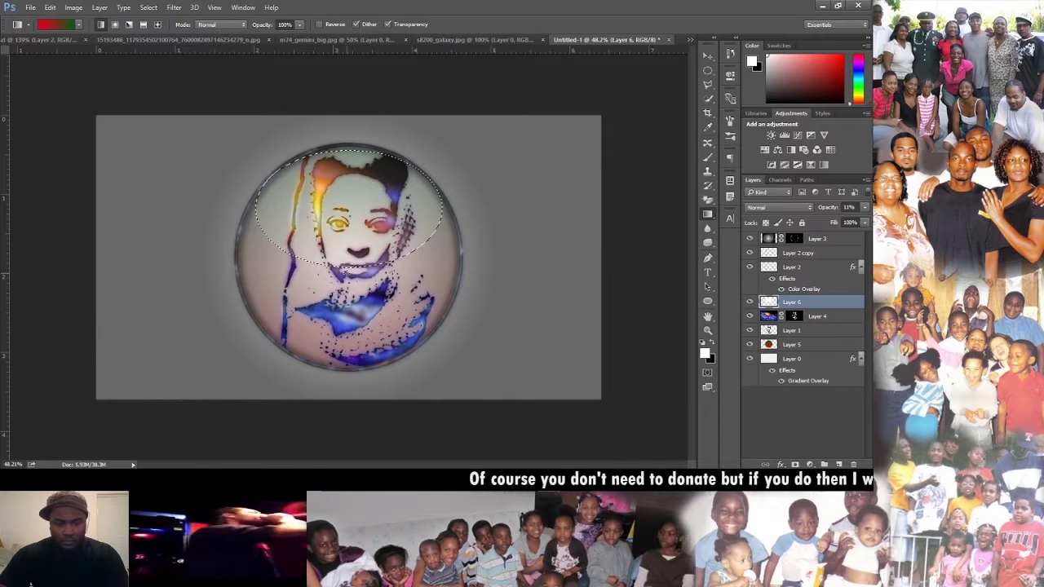
left_click_drag(362, 183, 491, 203)
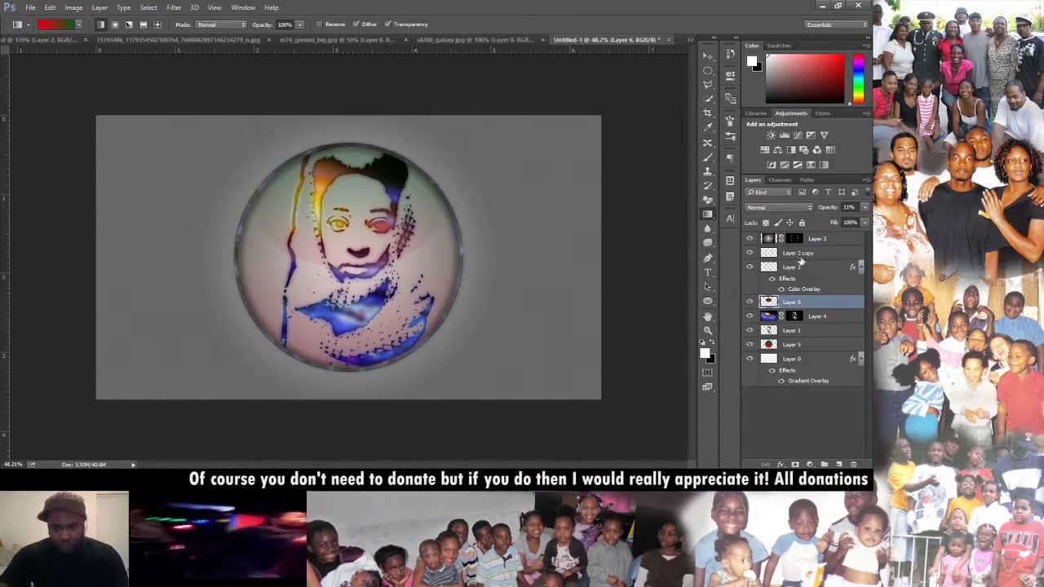
left_click_drag(828, 207, 829, 209)
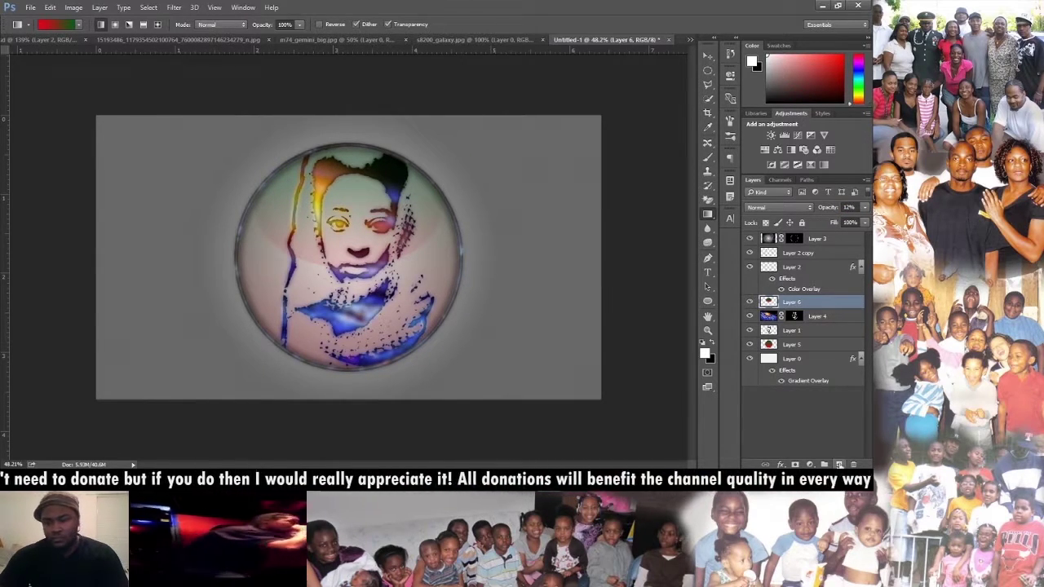
key("ctrl+shift+alt+n")
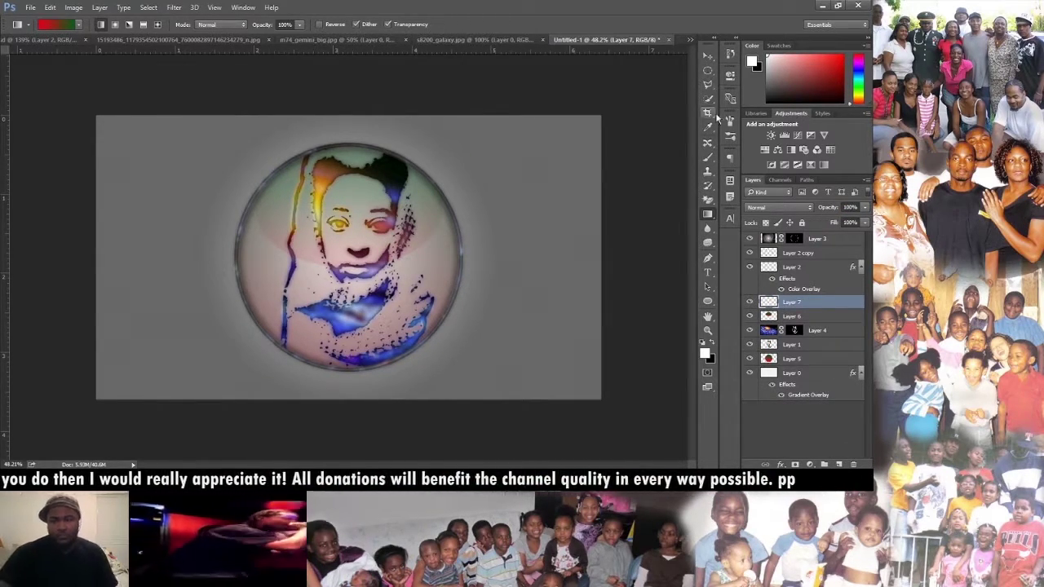
Draw a swoosh path across the lower portrait with the Pen tool and turn it into a selection
left_click(707, 257)
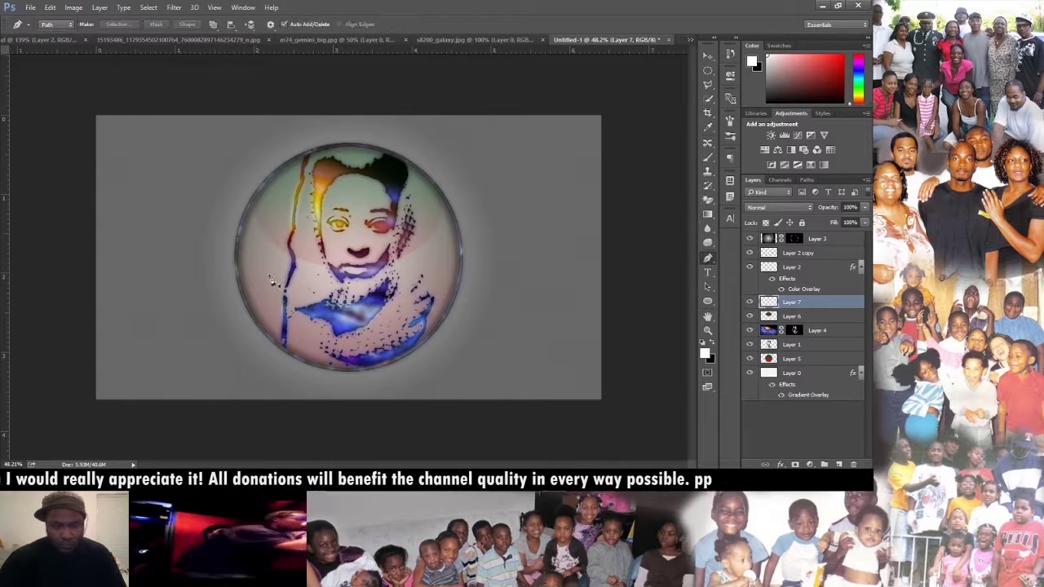
left_click(234, 206)
left_click(439, 341)
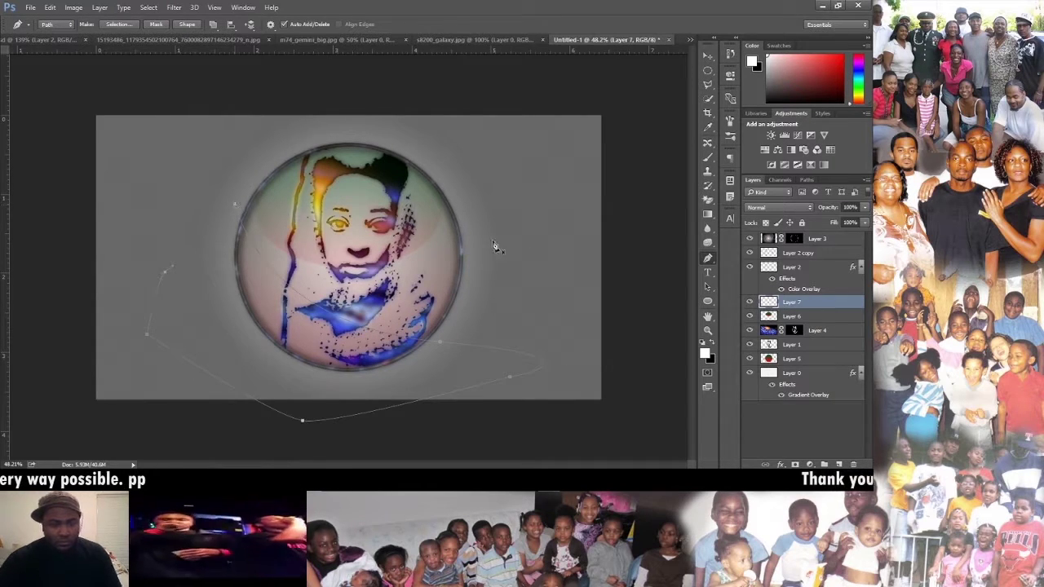
right_click(392, 336)
left_click(351, 138)
left_click(445, 137)
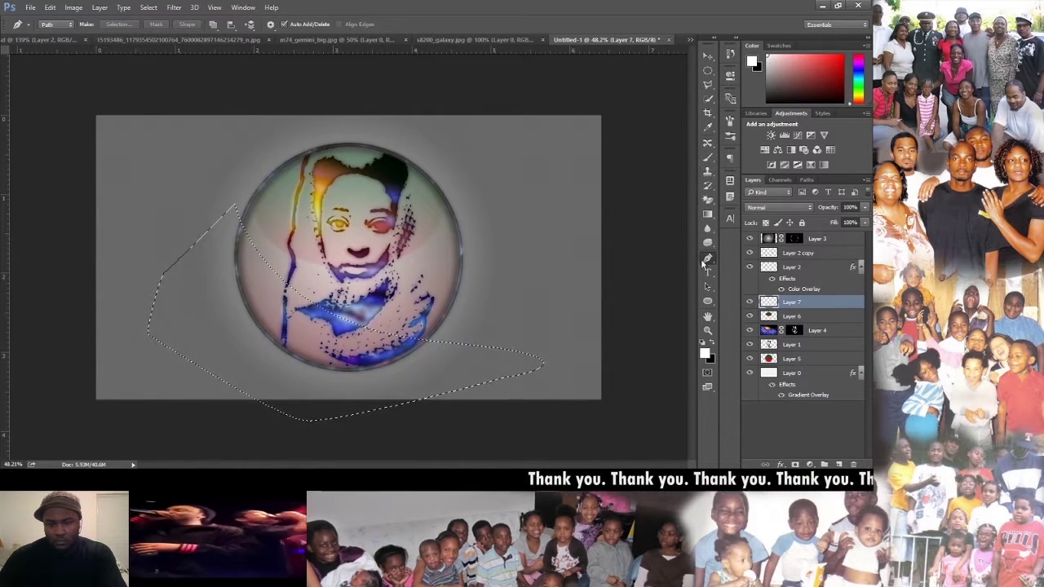
Fill the swoosh with a green-to-red gradient and fade Layer 7 to 13% opacity
left_click(707, 214)
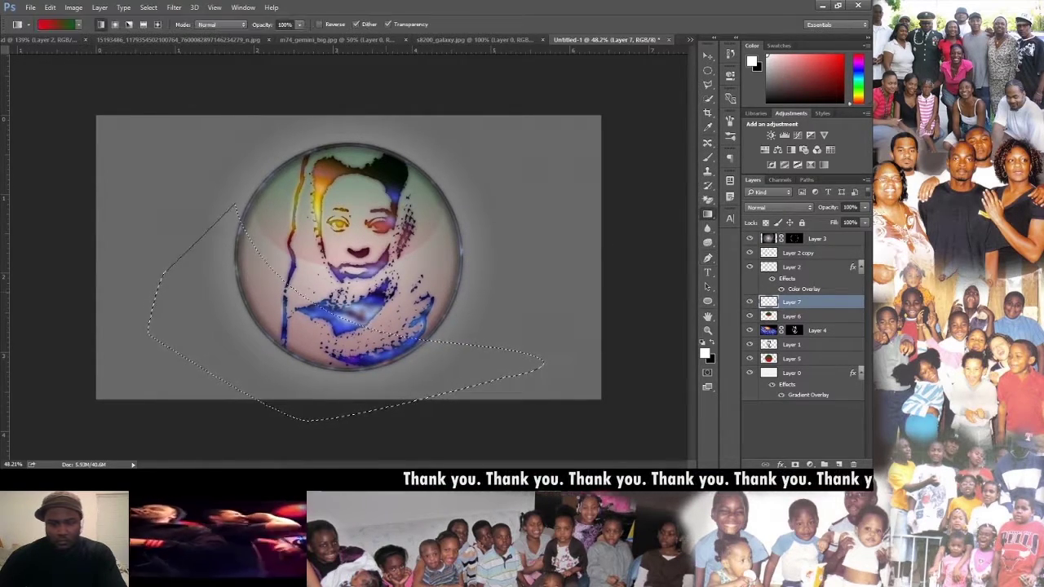
left_click_drag(168, 282, 269, 310)
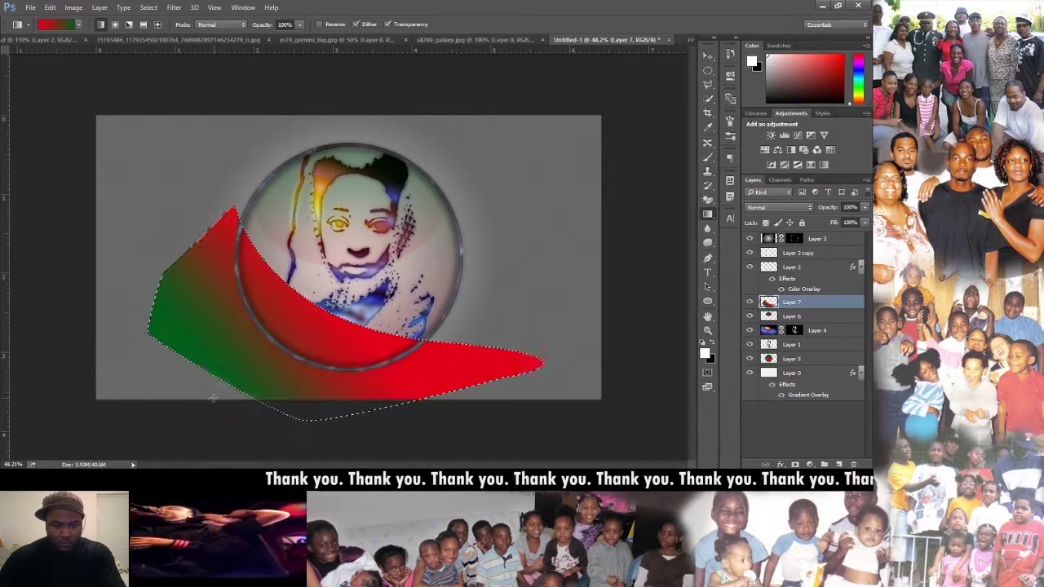
left_click_drag(830, 208, 780, 224)
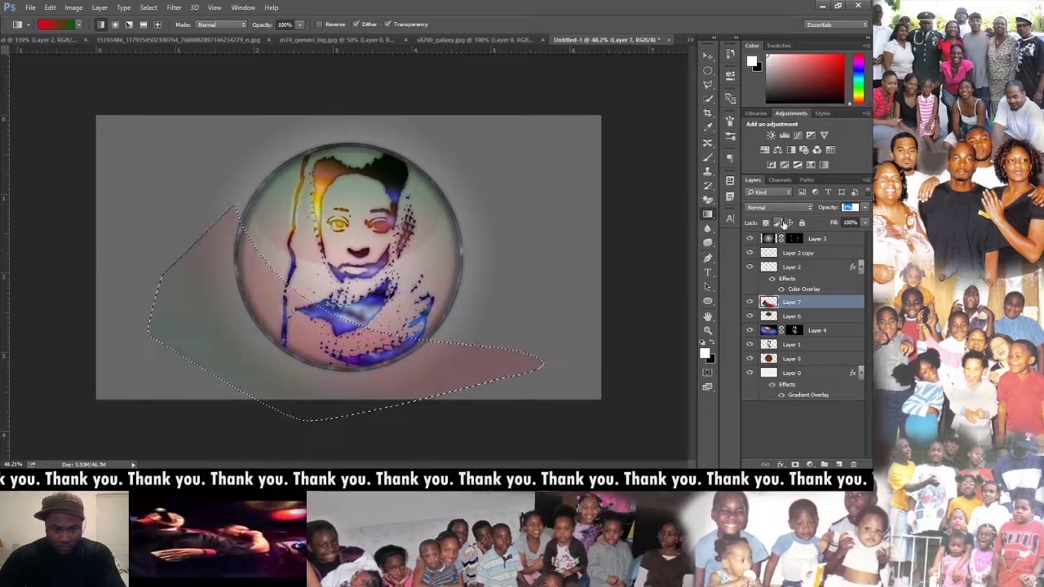
left_click_drag(780, 223, 832, 211)
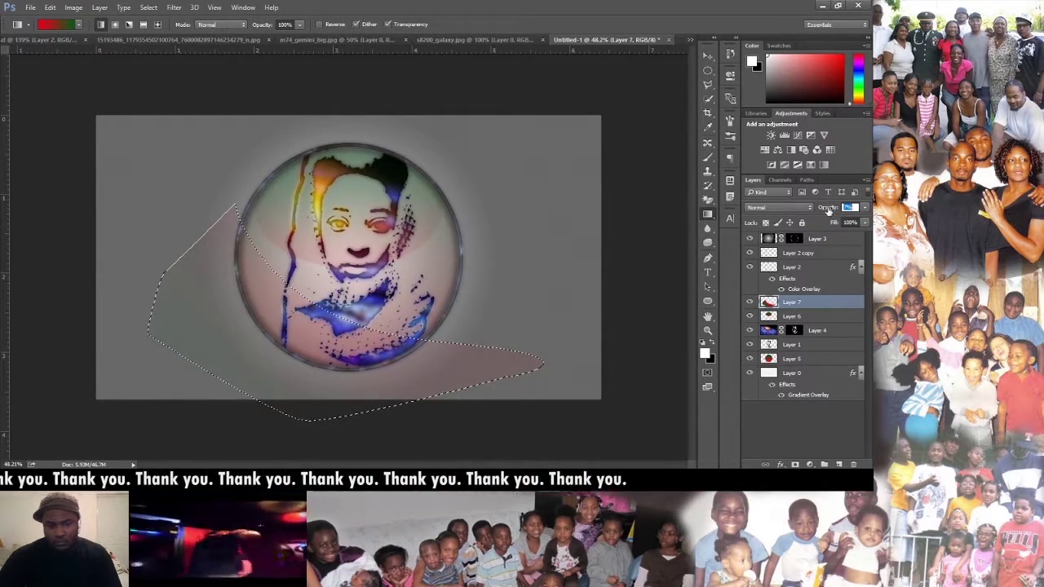
type("13")
key("ctrl+d")
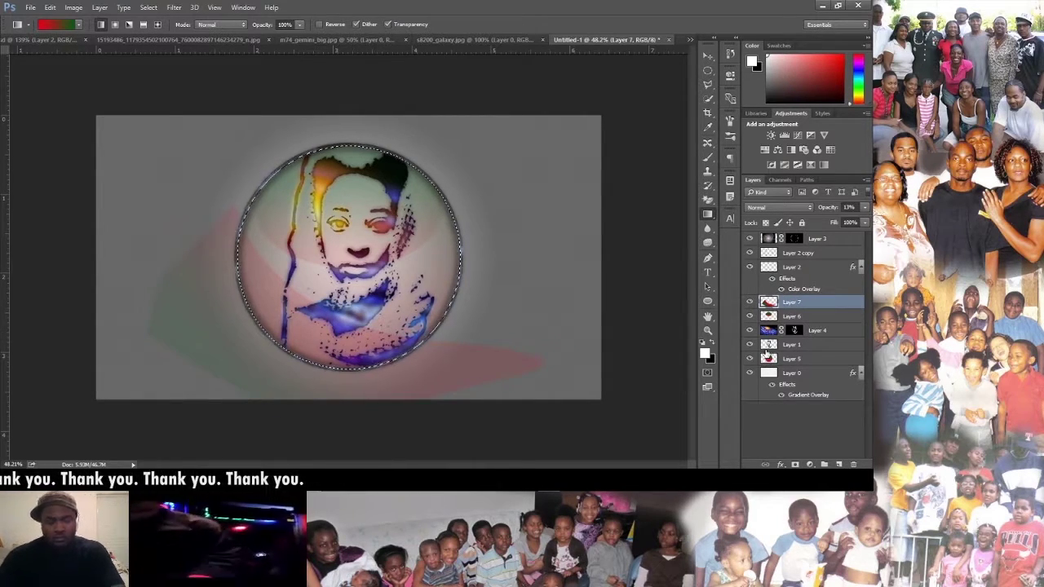
Delete the swoosh outside the badge circle and duplicate the layer as Layer 7 copy
left_click(768, 357, "ctrl")
key("Delete")
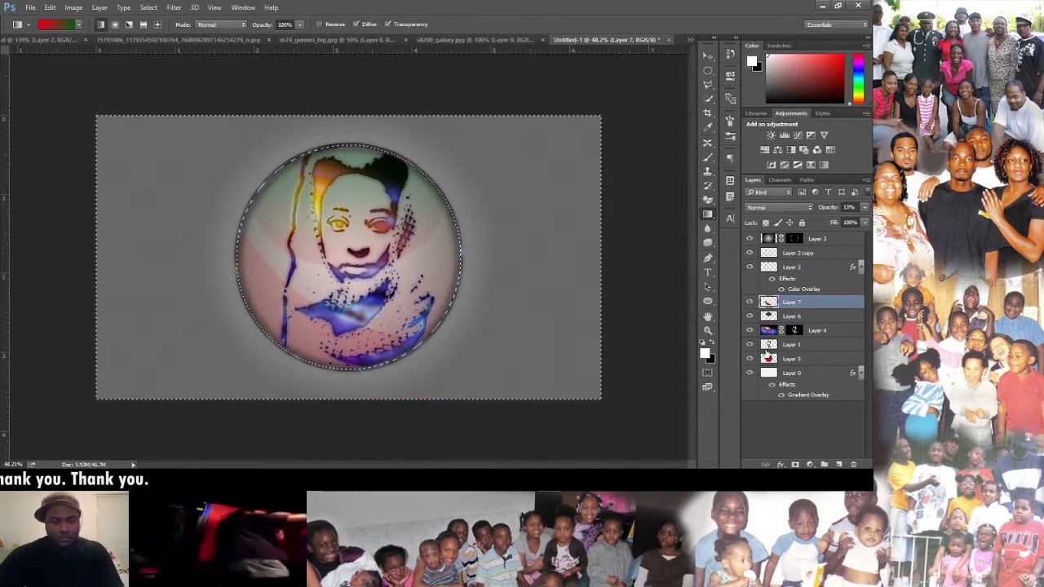
key("ctrl+d")
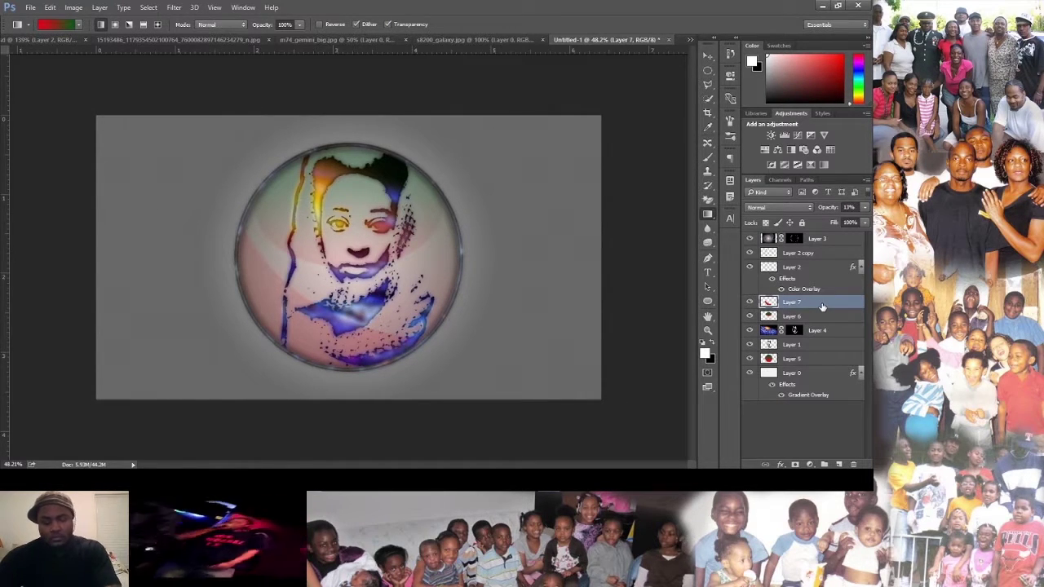
key("ctrl+j")
Flip Layer 7 copy horizontally and move it so the two swooshes cross the badge
left_click(77, 8)
left_click(50, 7)
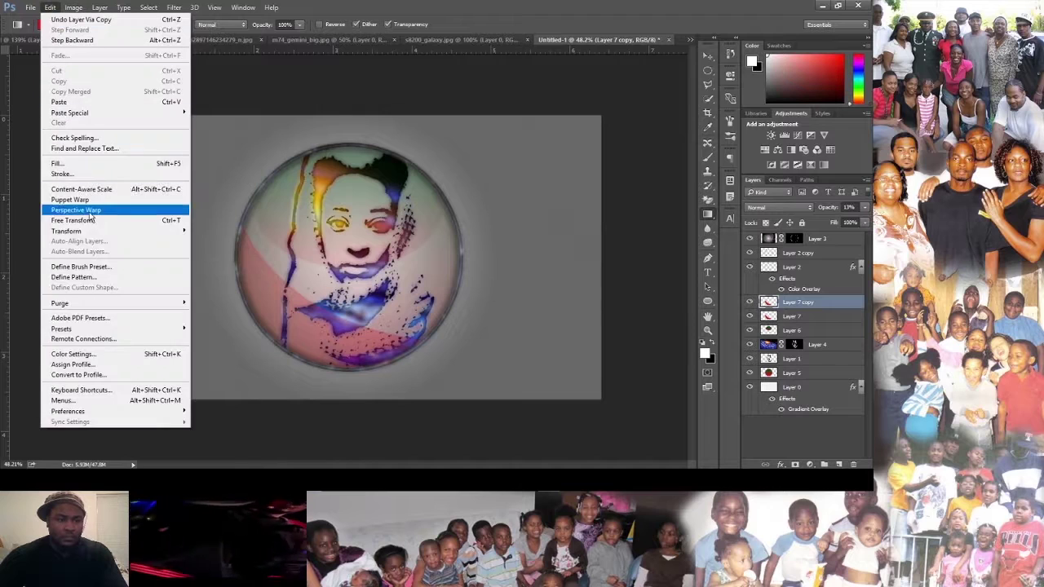
left_click(259, 350)
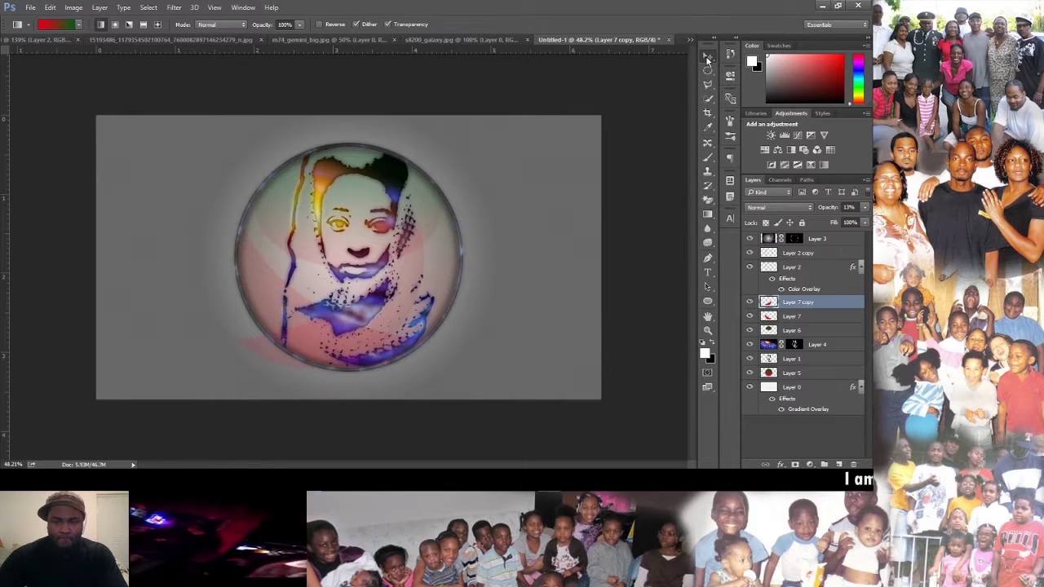
left_click(708, 55)
left_click_drag(367, 328, 387, 327)
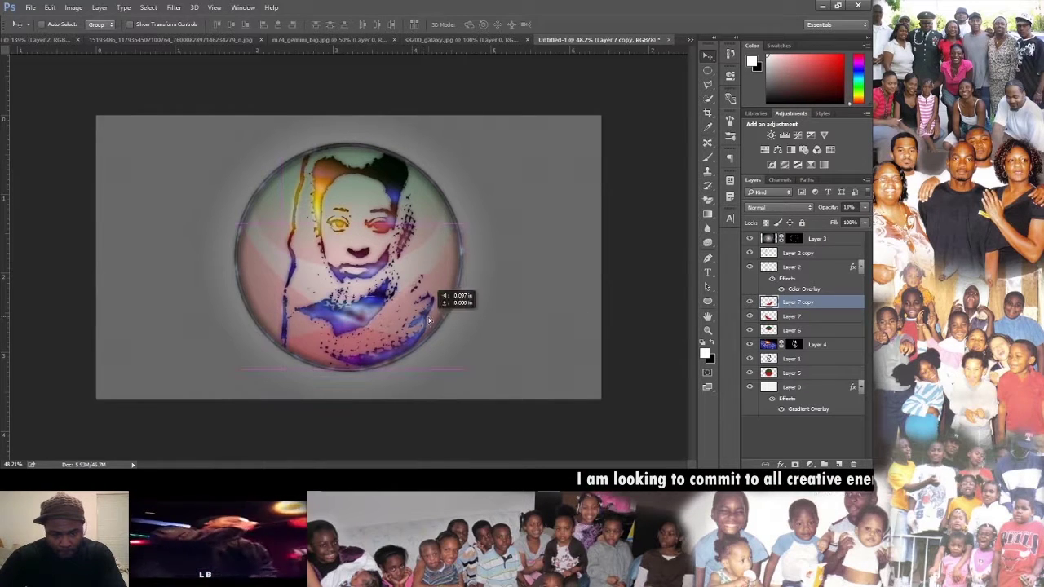
left_click_drag(431, 318, 425, 319)
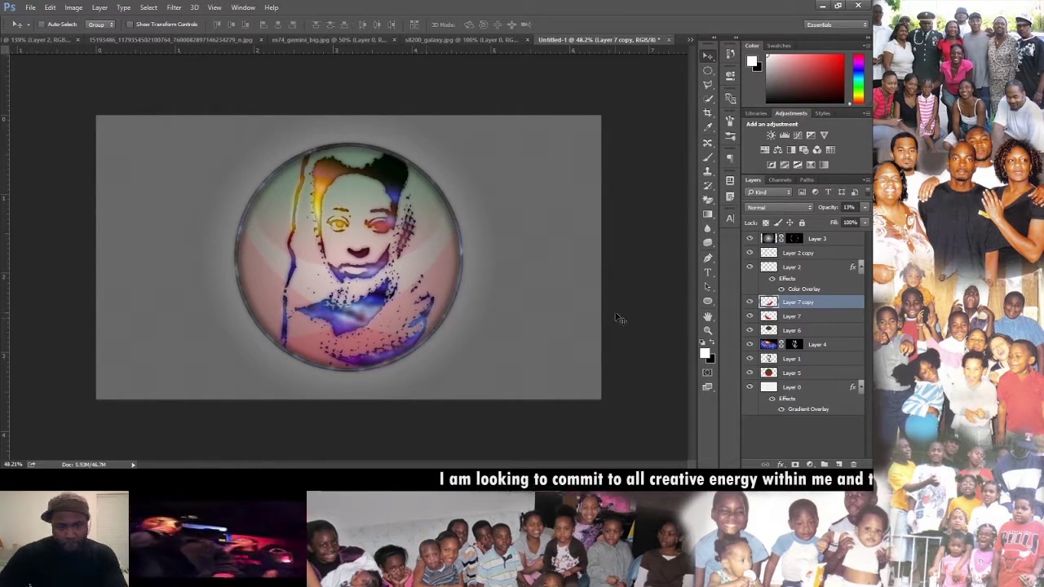
Lower the opacity of both swoosh layers to 8%
left_click(813, 317, "shift")
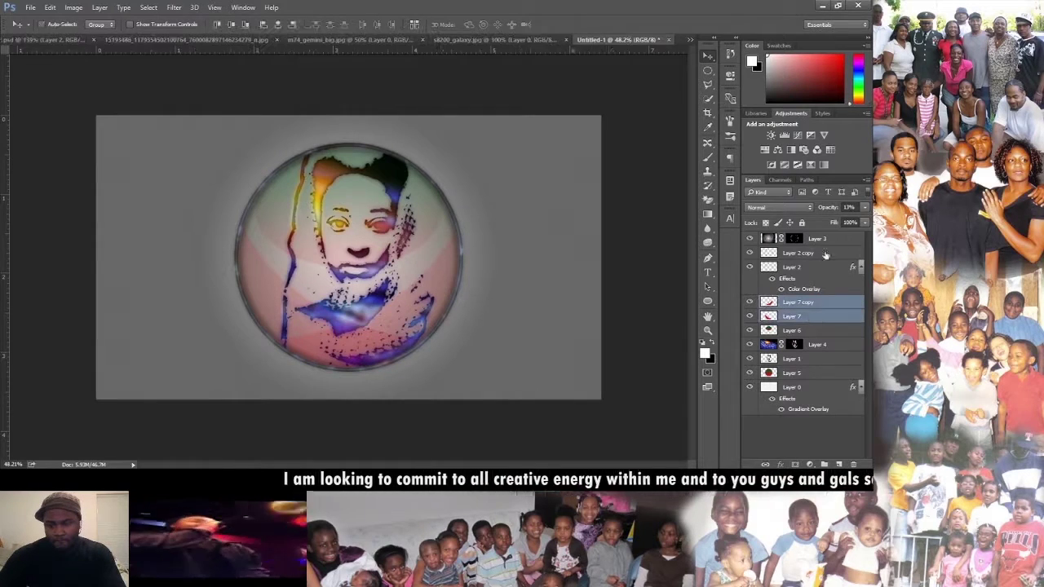
left_click_drag(830, 211, 826, 213)
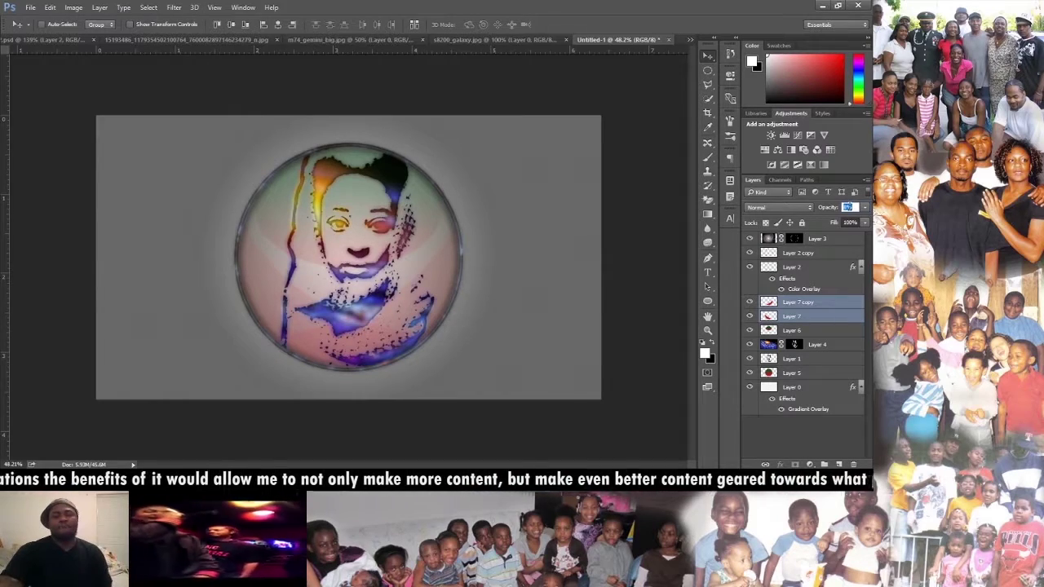
left_click(708, 72)
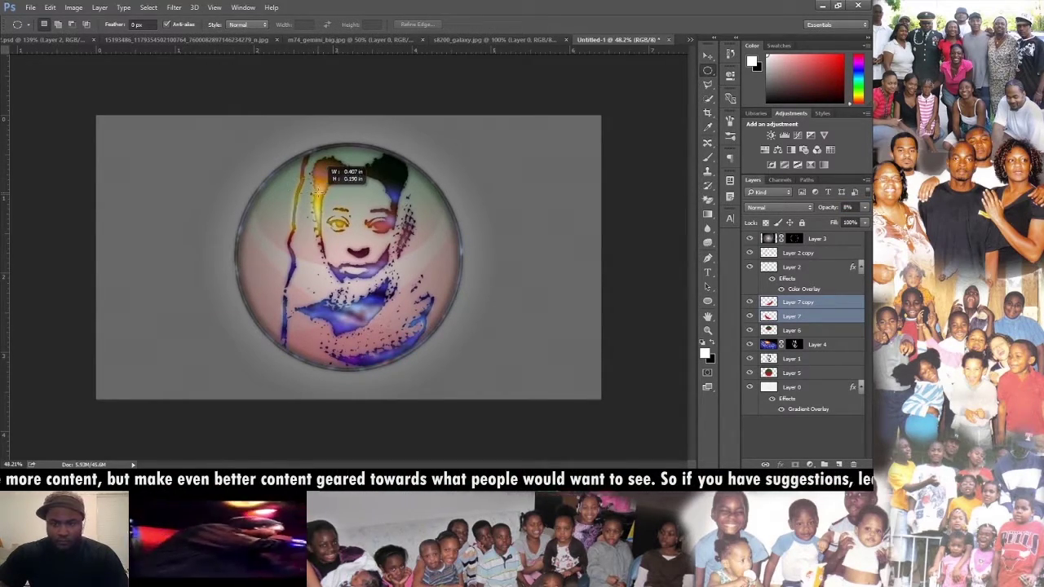
Add Layer 8, rotate the white highlight about 11 degrees and nudge it up and right
right_click(708, 214)
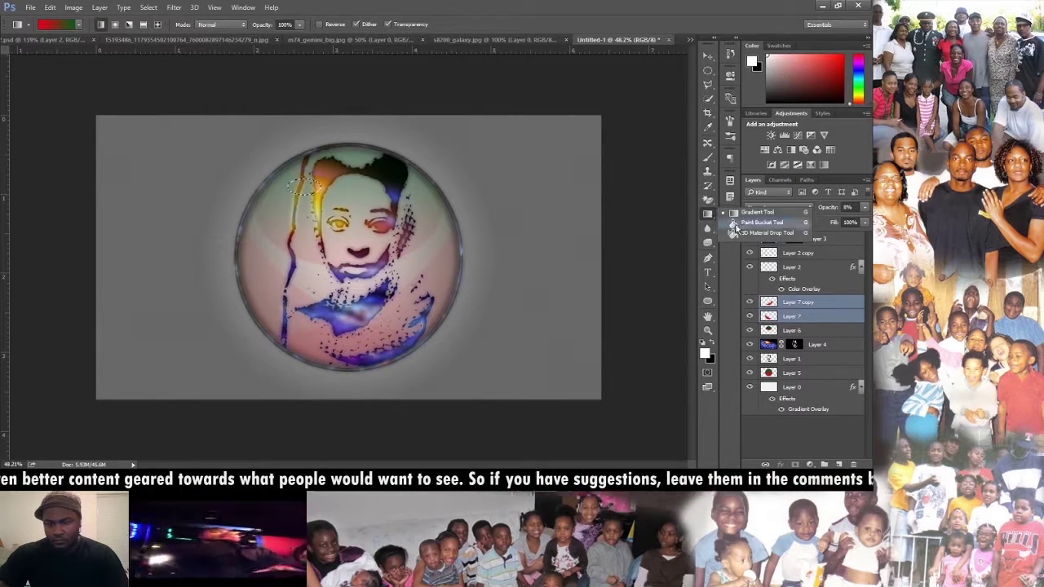
left_click(758, 221)
left_click(840, 465)
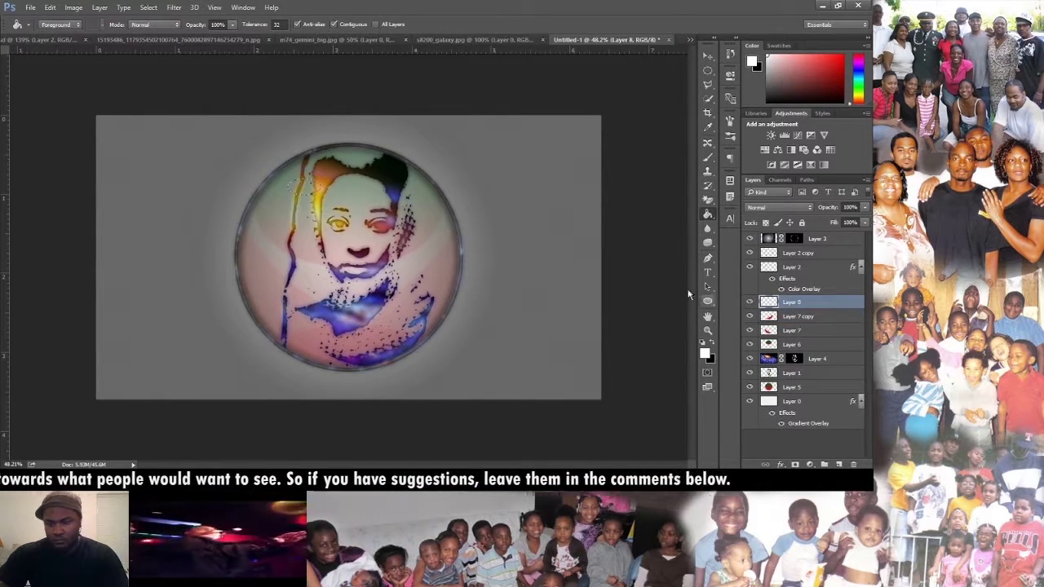
key("ctrl+t")
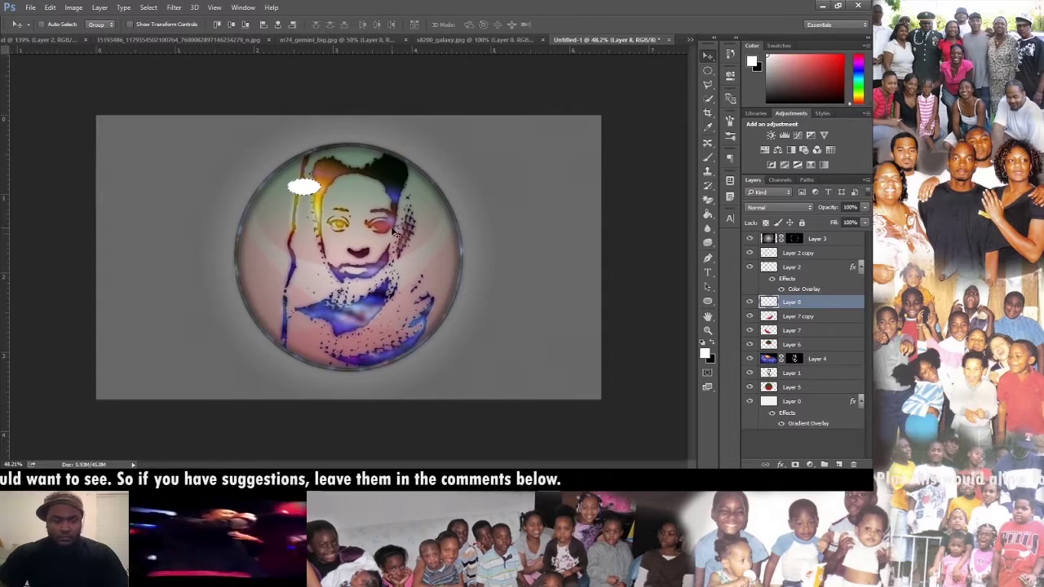
left_click_drag(343, 181, 358, 135)
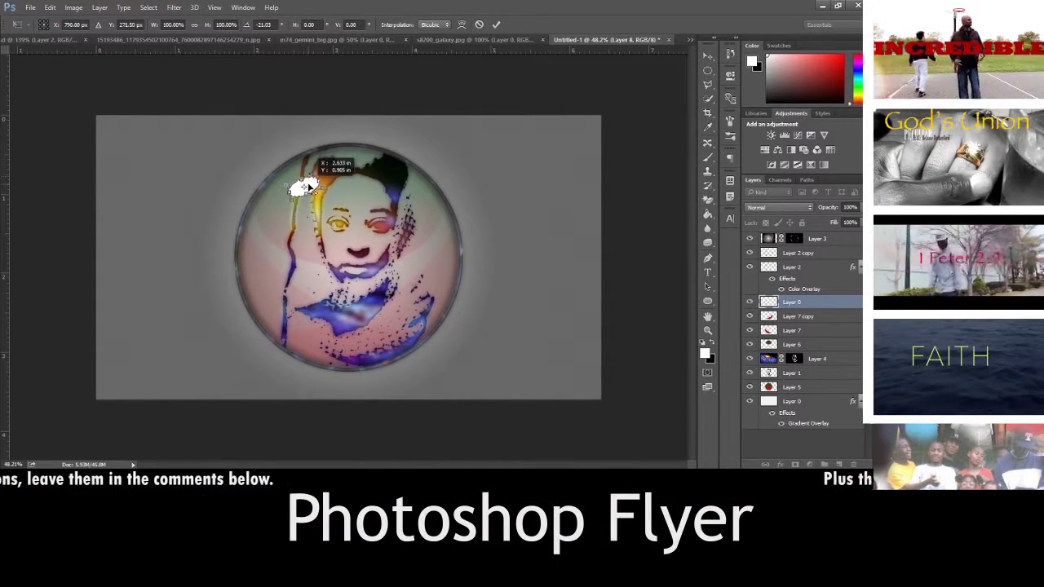
key("Return")
key("v")
left_click_drag(352, 206, 357, 195)
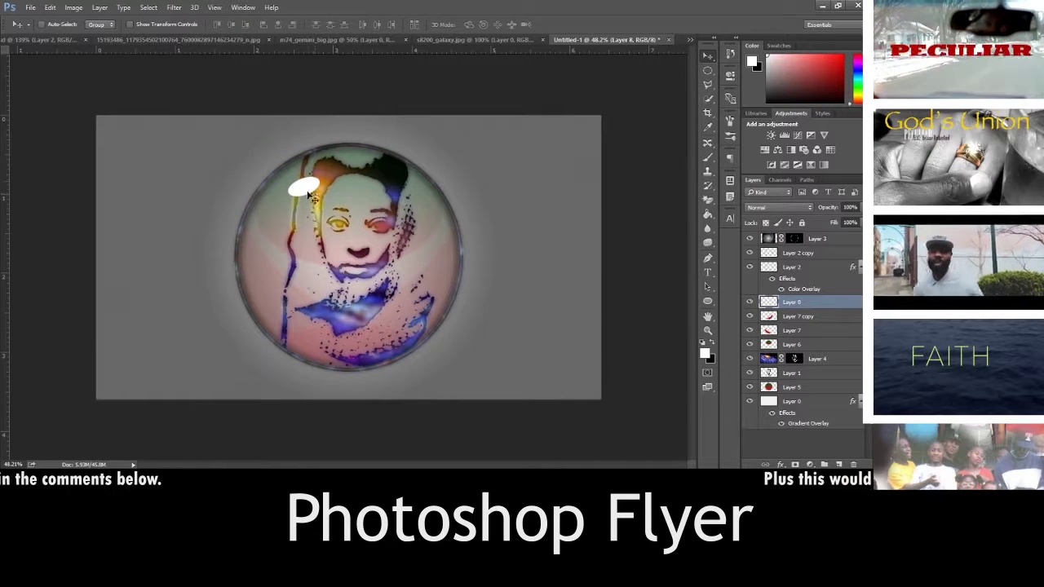
Resize the white highlight and set Layer 8 to 12% opacity
key("2")
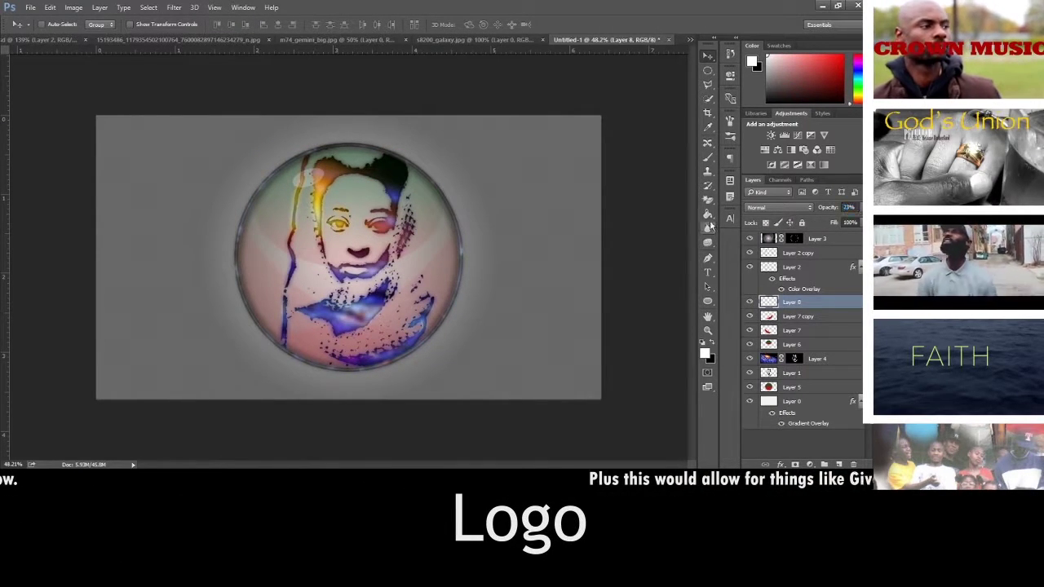
key("ctrl+t")
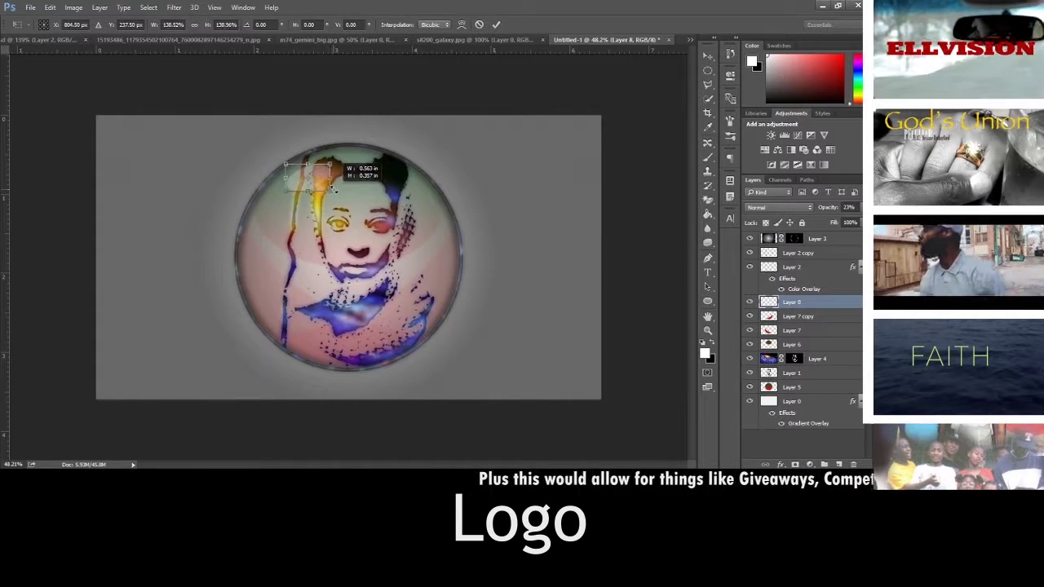
key("Return")
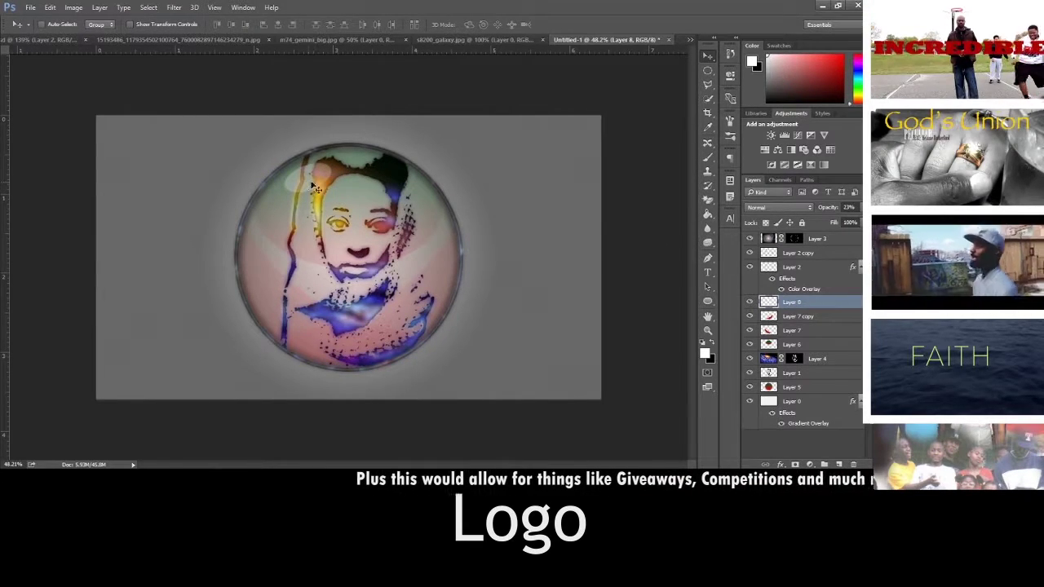
left_click(827, 208)
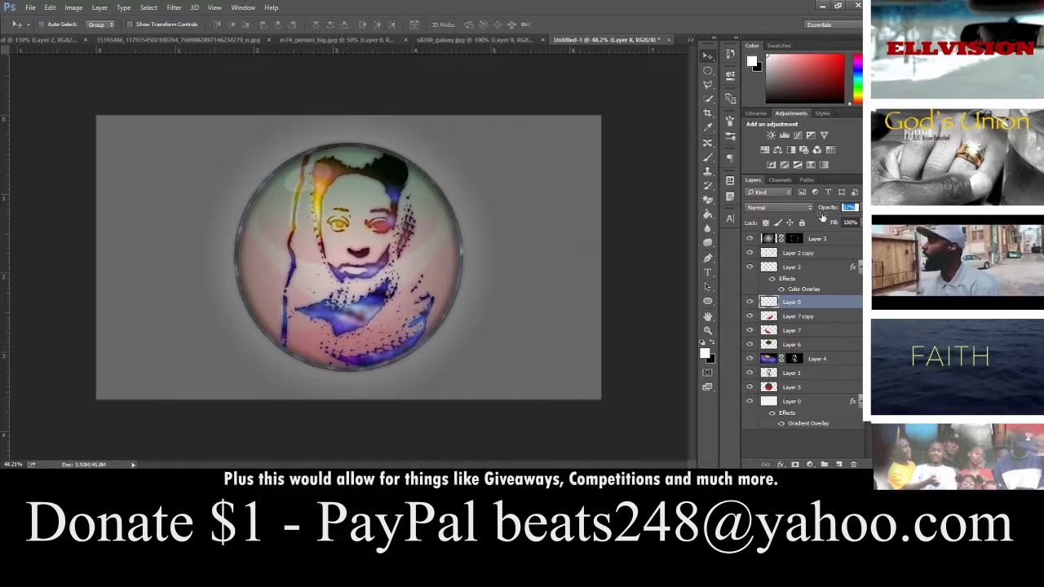
key("Return")
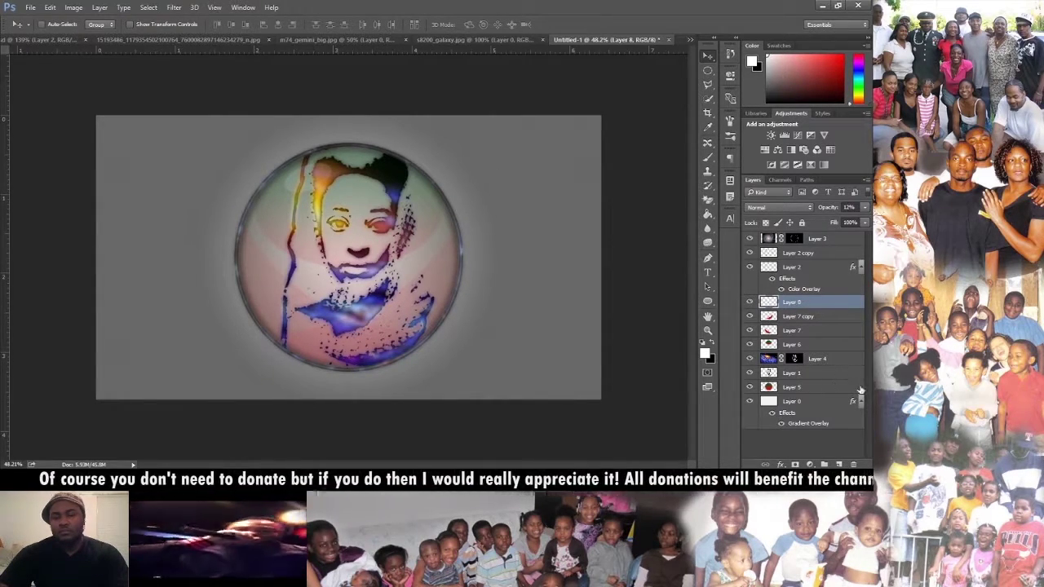
Group Layer 3 through Layer 5 into Group 1
left_click(840, 242)
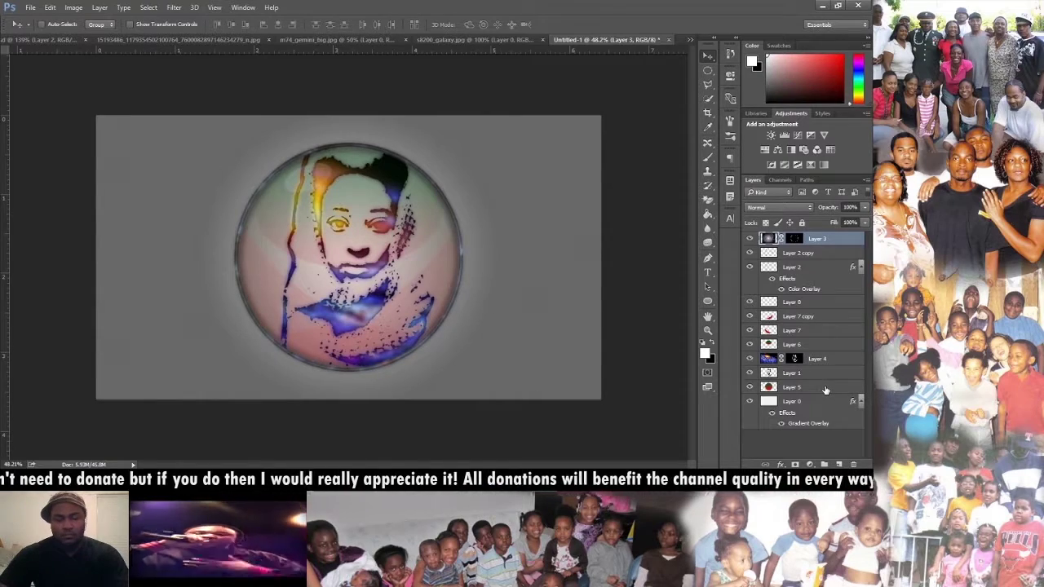
left_click(822, 388, "shift")
key("ctrl+g")
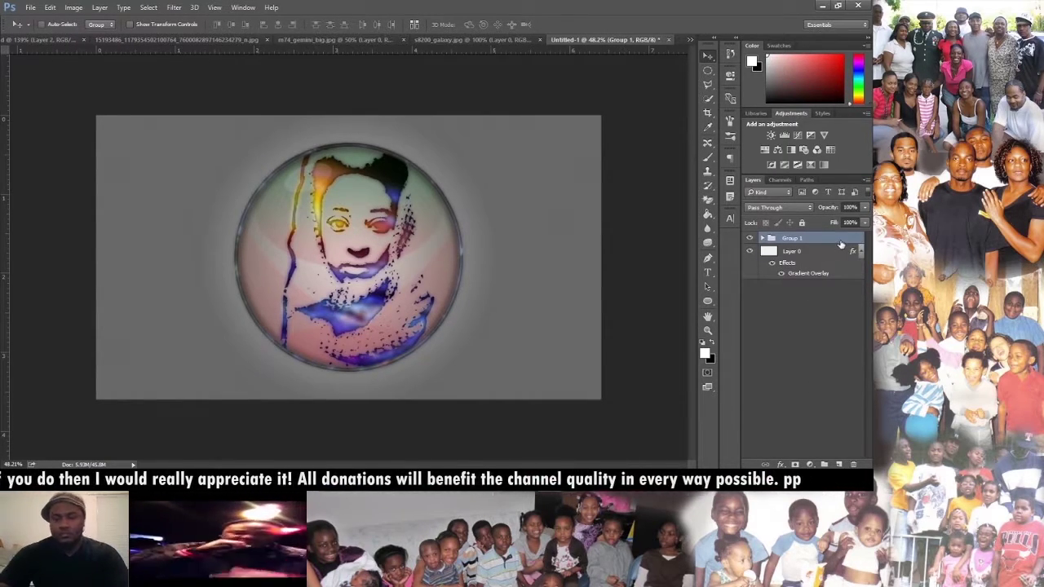
Try a drop shadow on Group 1, cancel it, then expand the group and select Layer 5
double_click(800, 253)
mouse_move(519, 116)
left_mouse_down()
mouse_move(684, 97)
mouse_move(628, 99)
mouse_move(634, 93)
left_mouse_up()
left_click(608, 299)
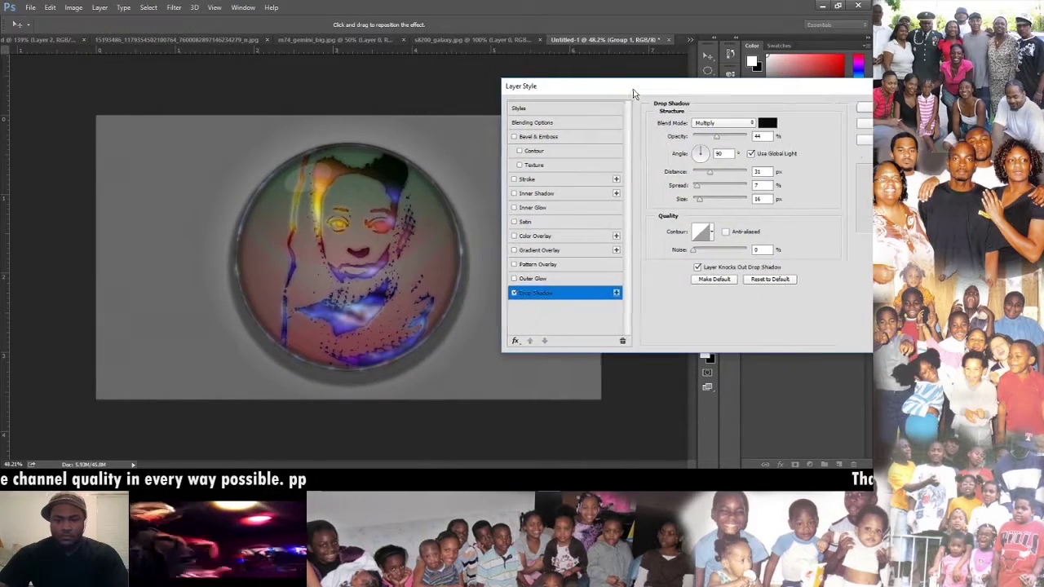
left_click_drag(704, 177, 698, 176)
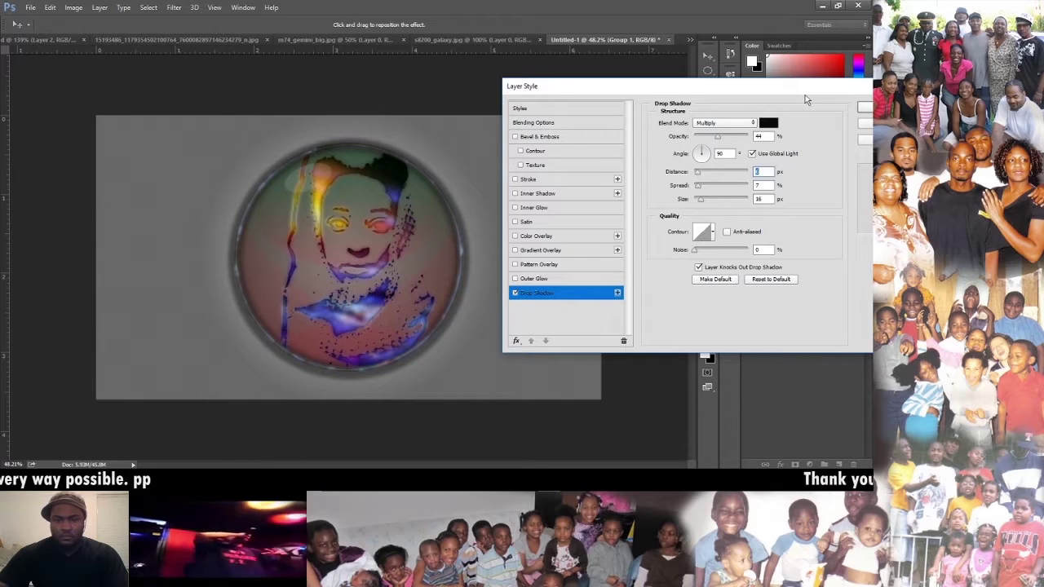
left_click_drag(805, 95, 675, 94)
left_click(767, 123)
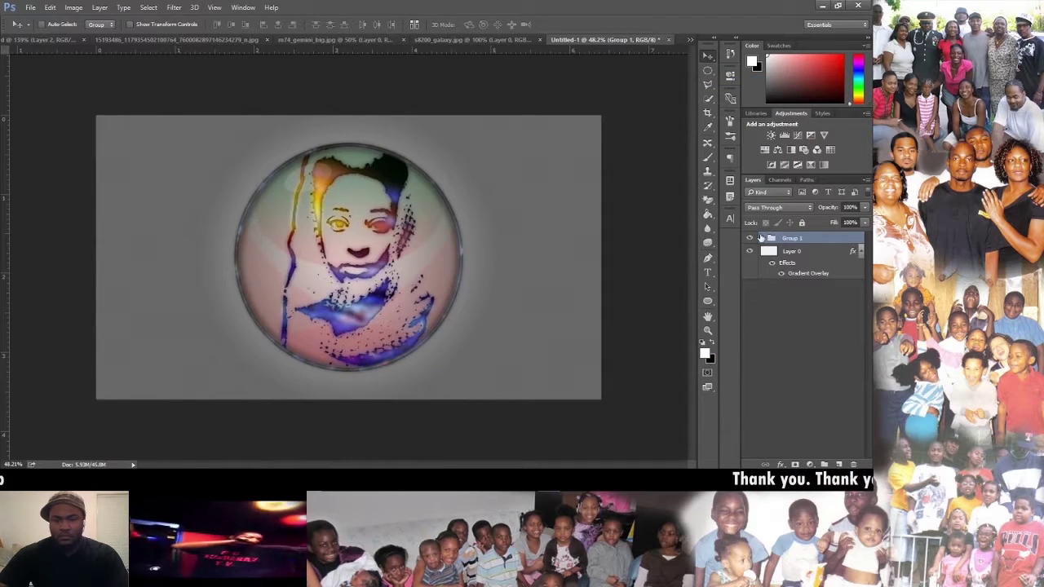
left_click(760, 237)
left_click(830, 403)
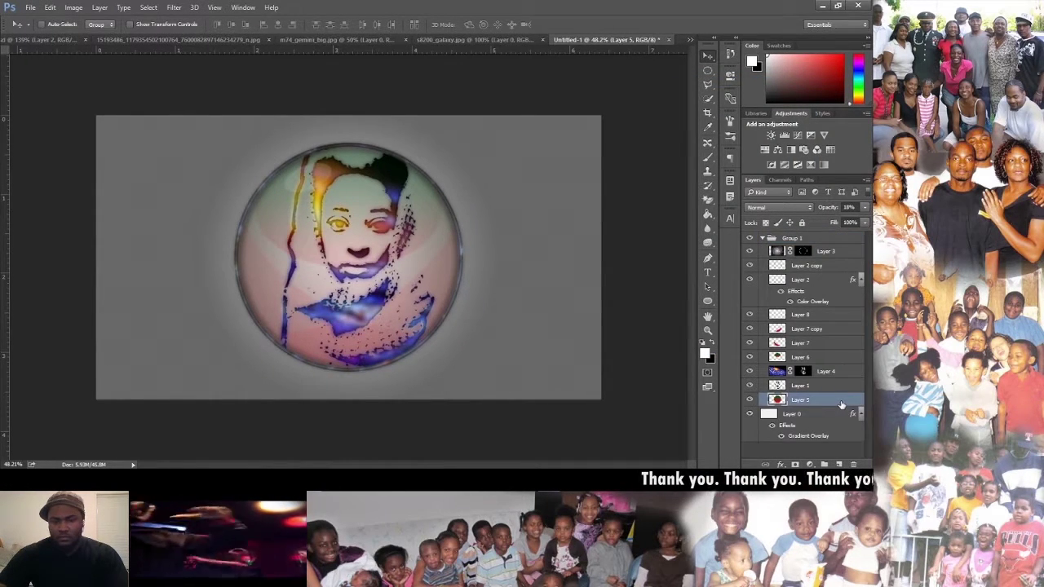
Give Layer 5 a 100% opacity drop shadow with spread 15 and size 16
double_click(832, 400)
left_click_drag(549, 91, 762, 92)
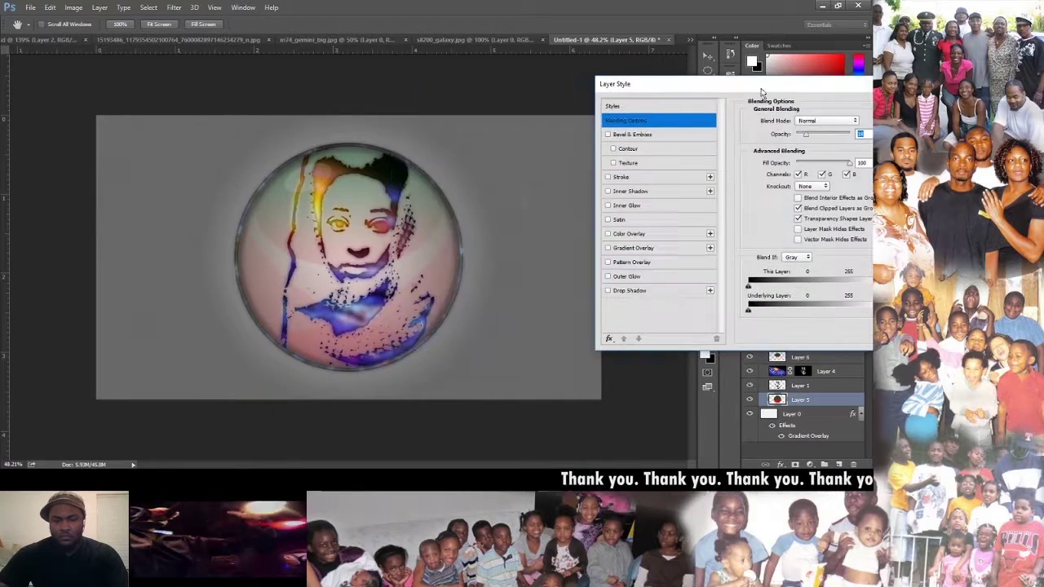
left_click(633, 290)
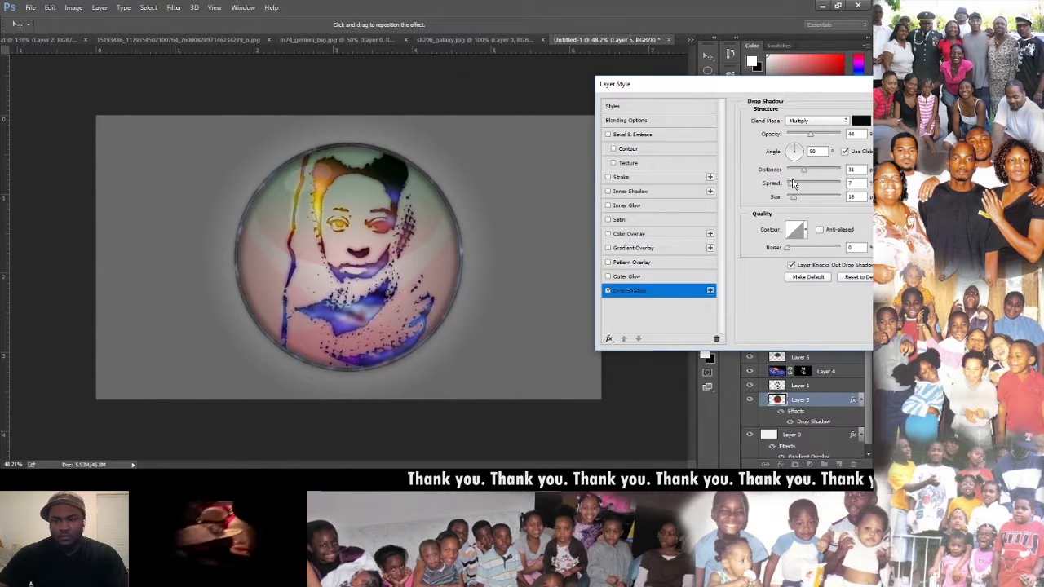
left_click_drag(810, 134, 845, 137)
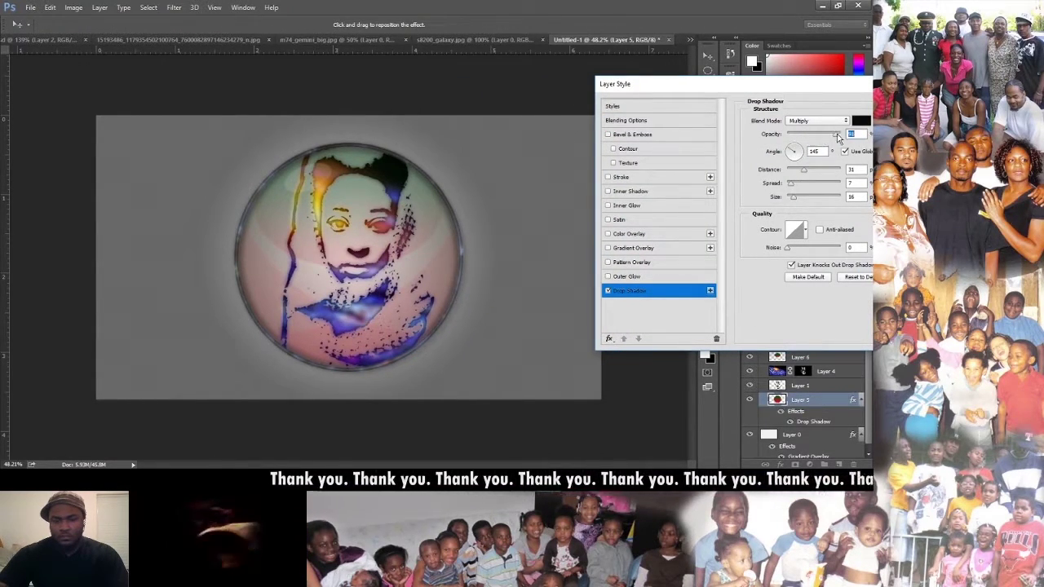
key("Tab")
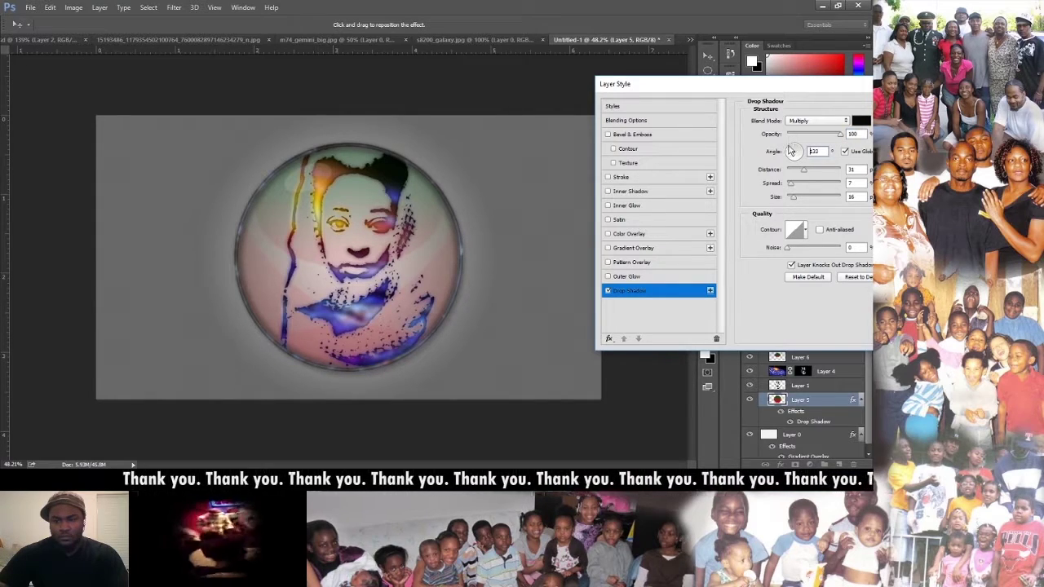
left_click_drag(804, 172, 811, 174)
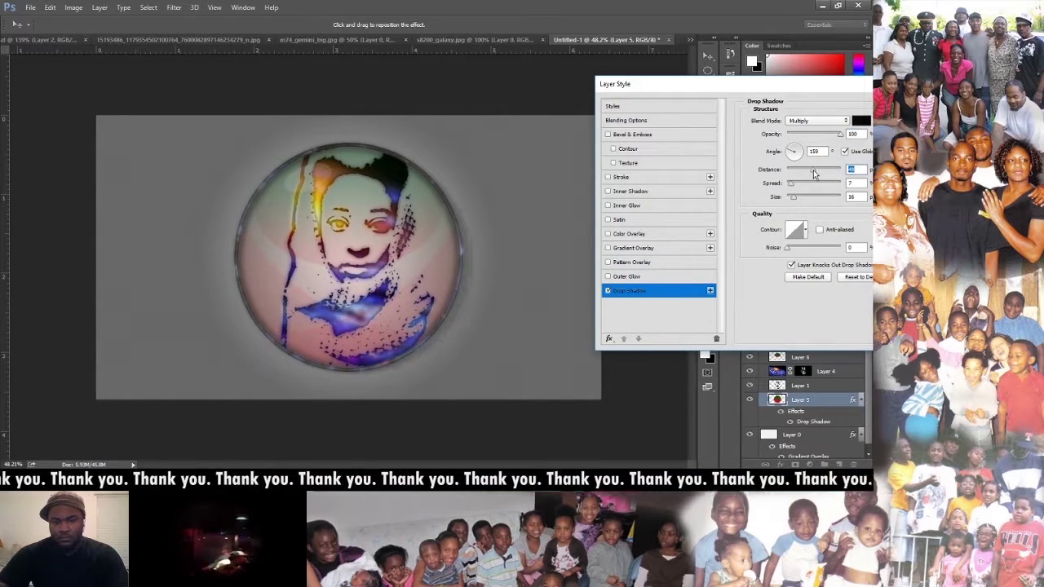
key("shift+Tab")
key("shift+Tab")
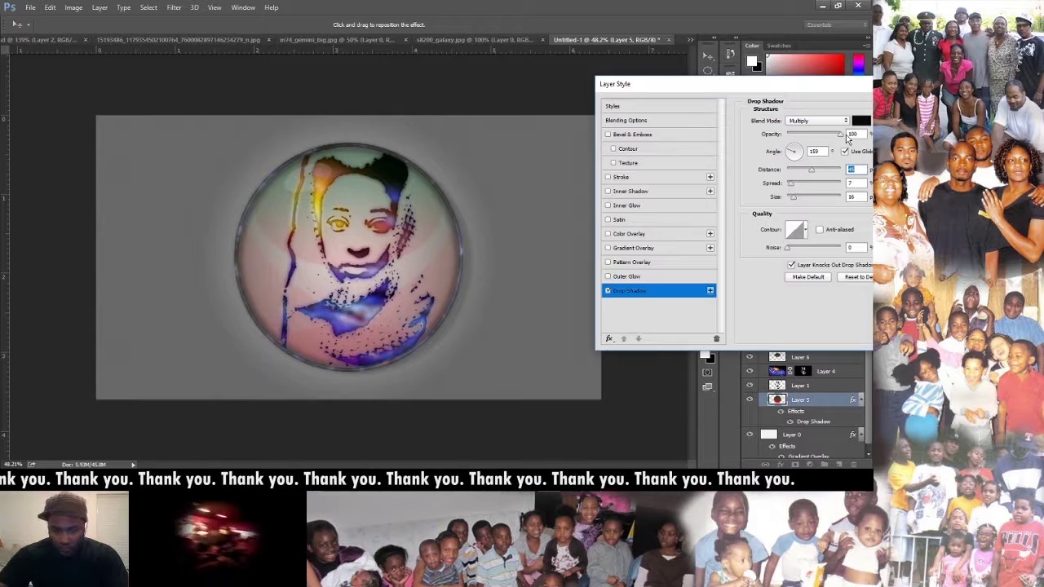
left_click_drag(794, 188, 797, 190)
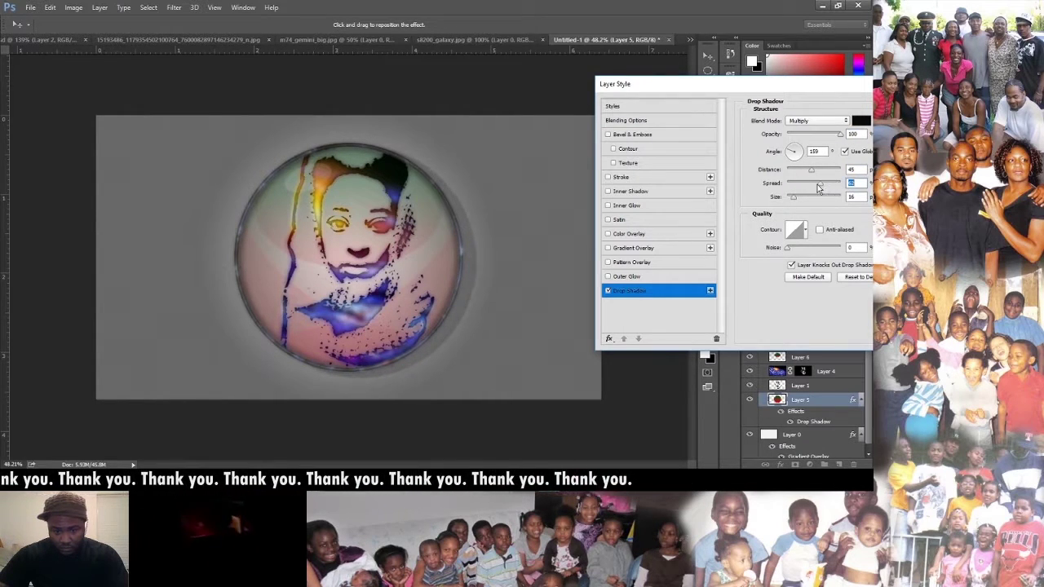
left_click(791, 152)
left_click_drag(794, 198, 795, 202)
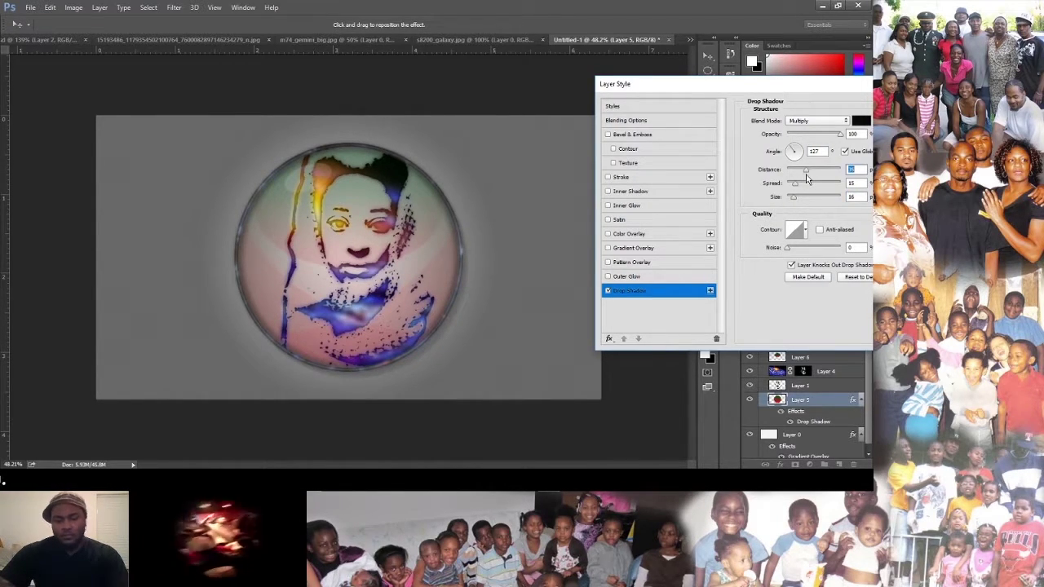
left_click_drag(759, 84, 595, 85)
left_click(819, 108)
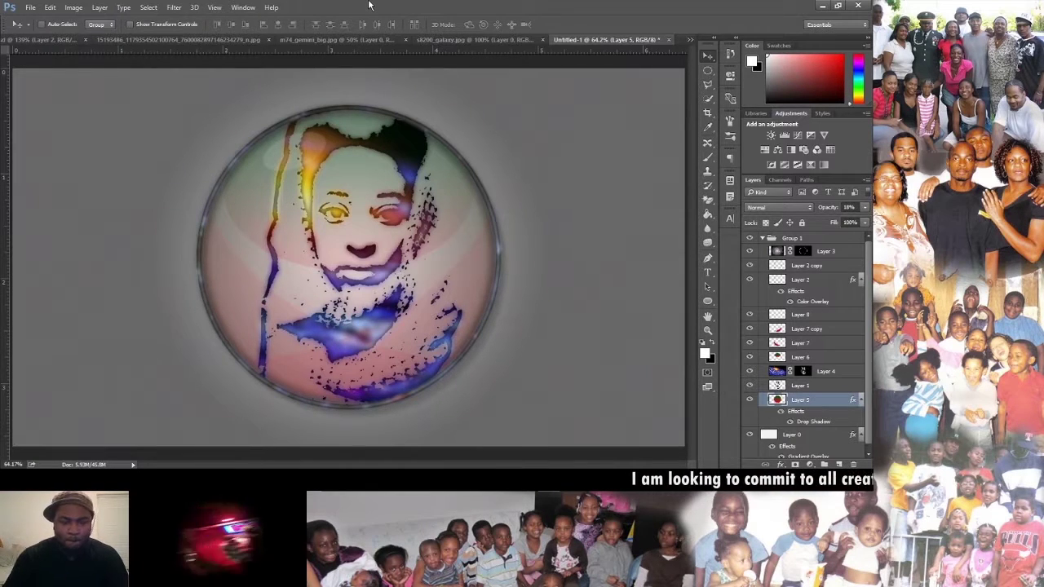
Drag the gold crown from ELLVISION2.psd into Untitled-1, scale it to about 133%, and place it top-left
left_click(45, 40)
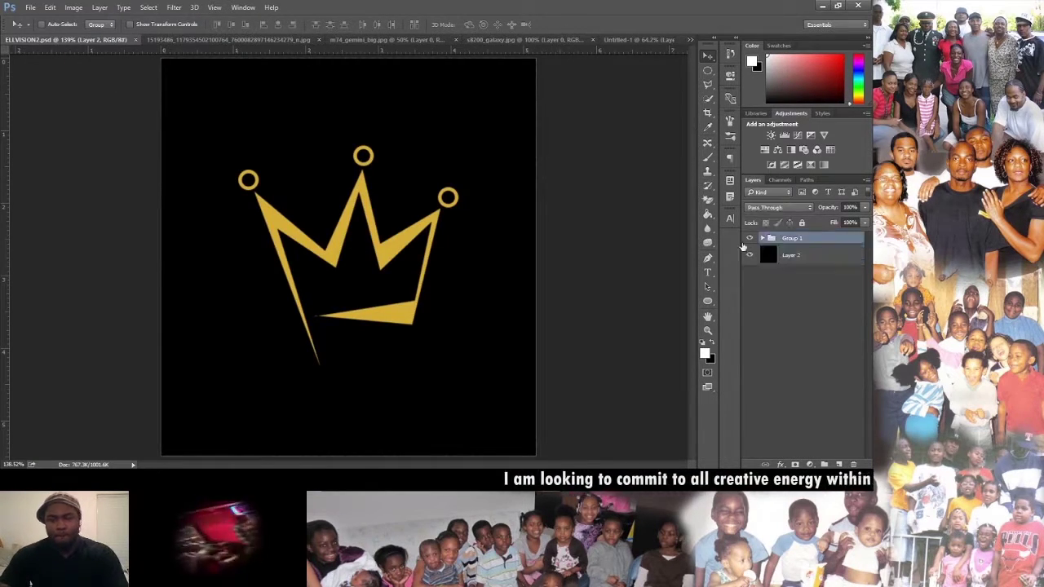
left_click(646, 40)
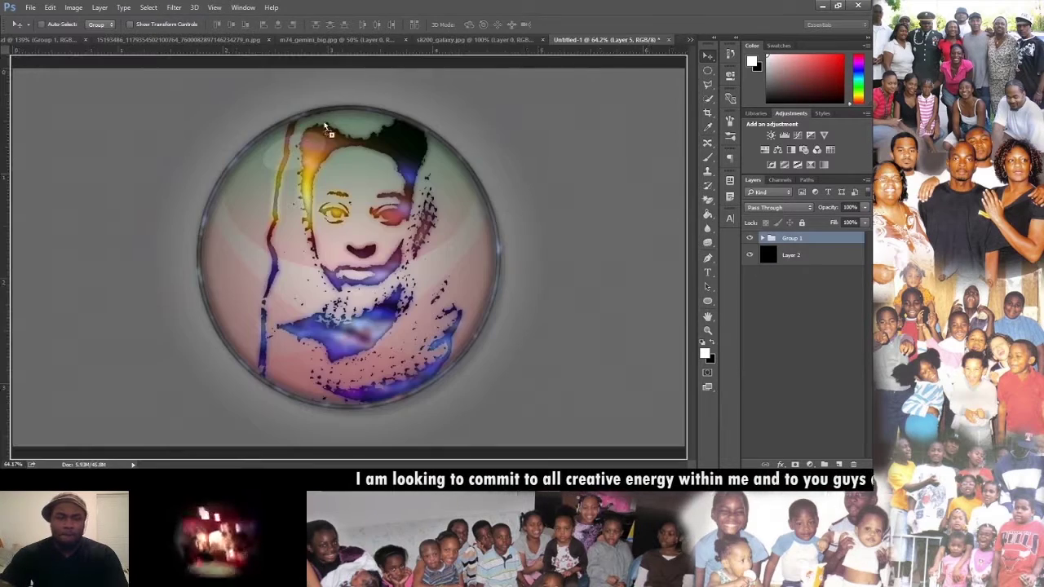
left_click_drag(91, 149, 99, 153)
key("ctrl+t")
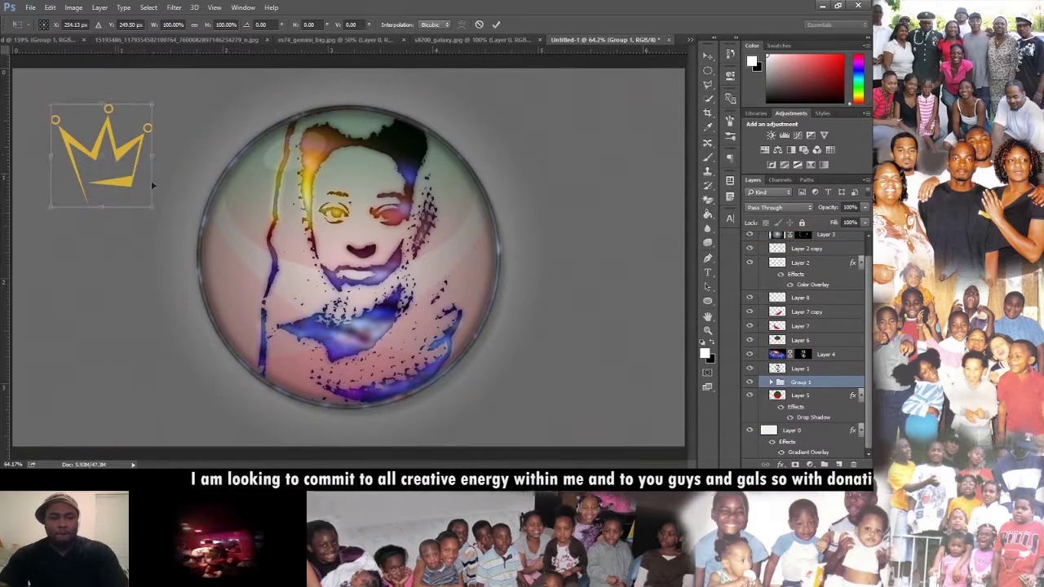
left_click_drag(151, 209, 171, 228)
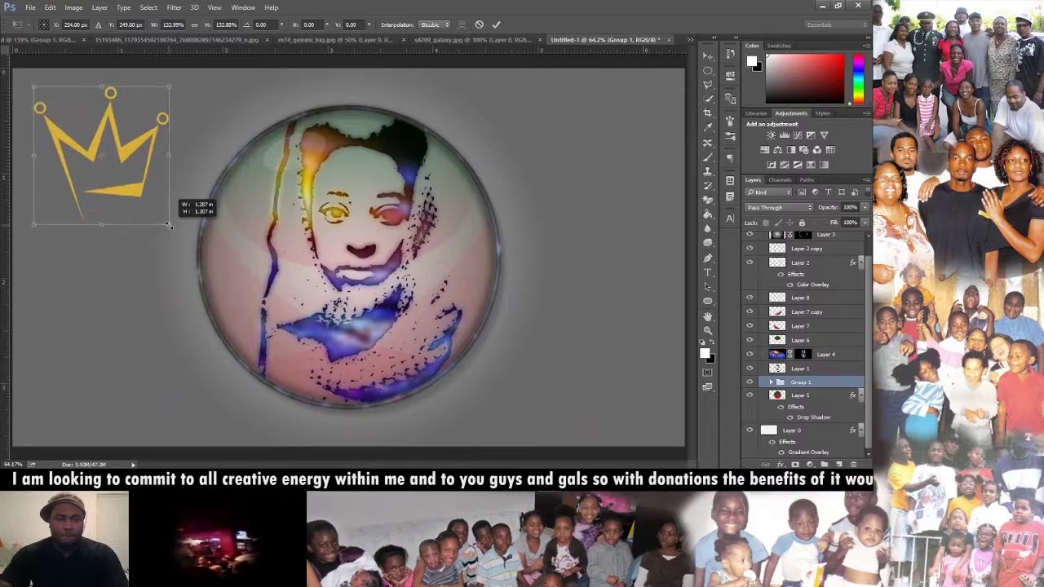
key("Return")
left_click_drag(124, 157, 115, 153)
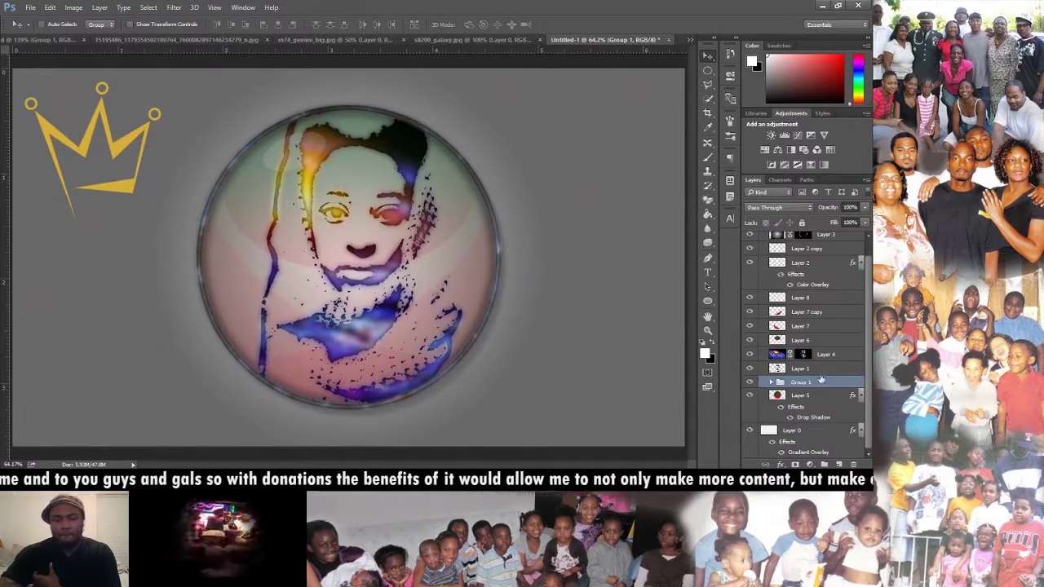
Apply an Inner Shadow layer style to the crown's Group 1
left_click(469, 193)
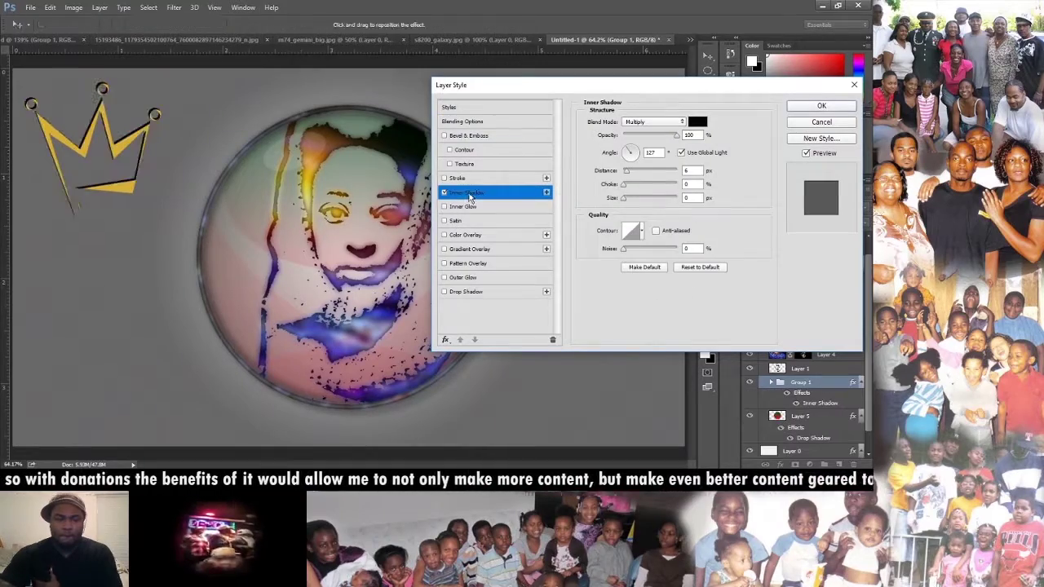
left_click(820, 107)
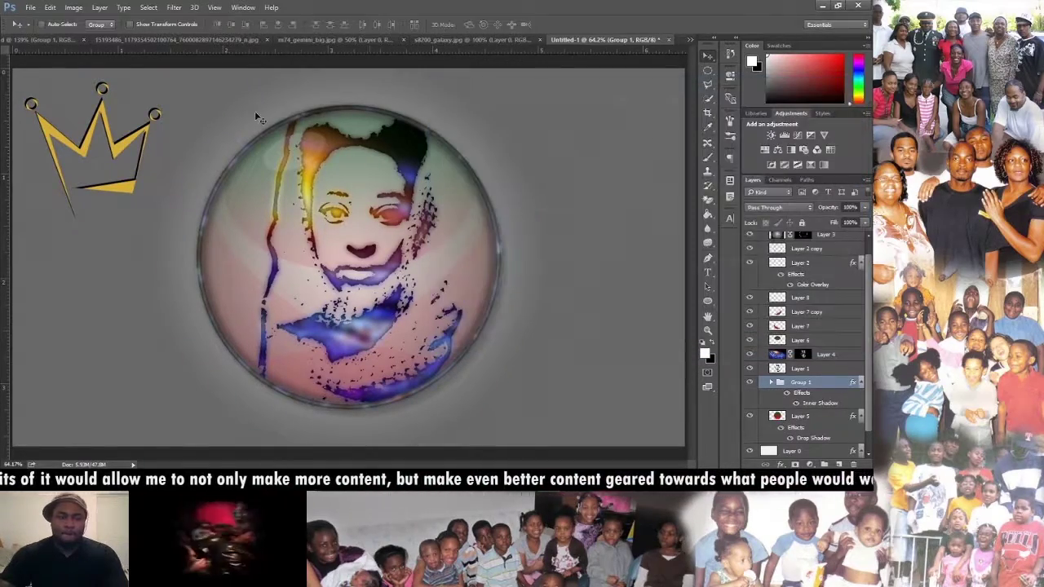